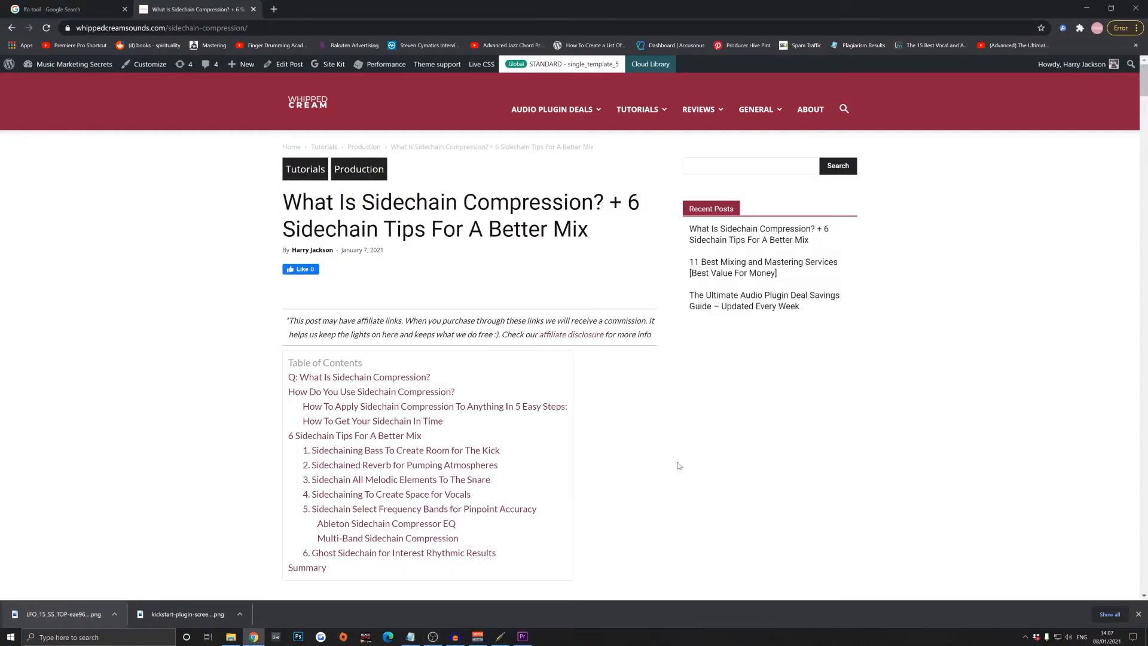
- Look through the sidechain compression article down to the section on how to use sidechain compression
scroll(583, 341, down, 3)
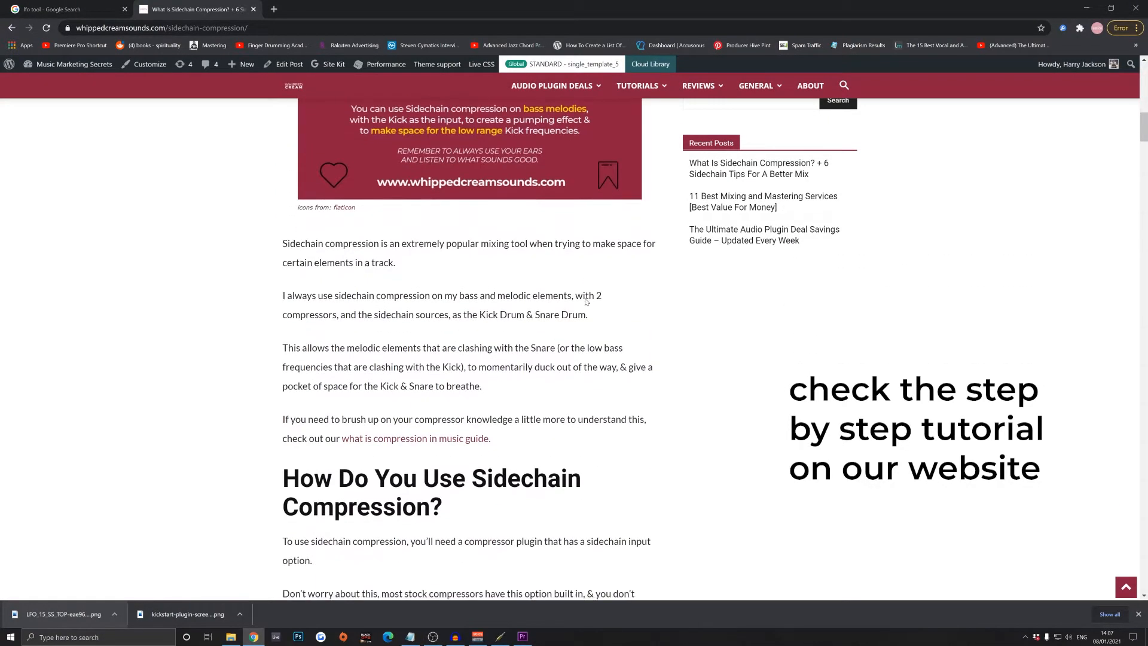
scroll(586, 302, down, 2)
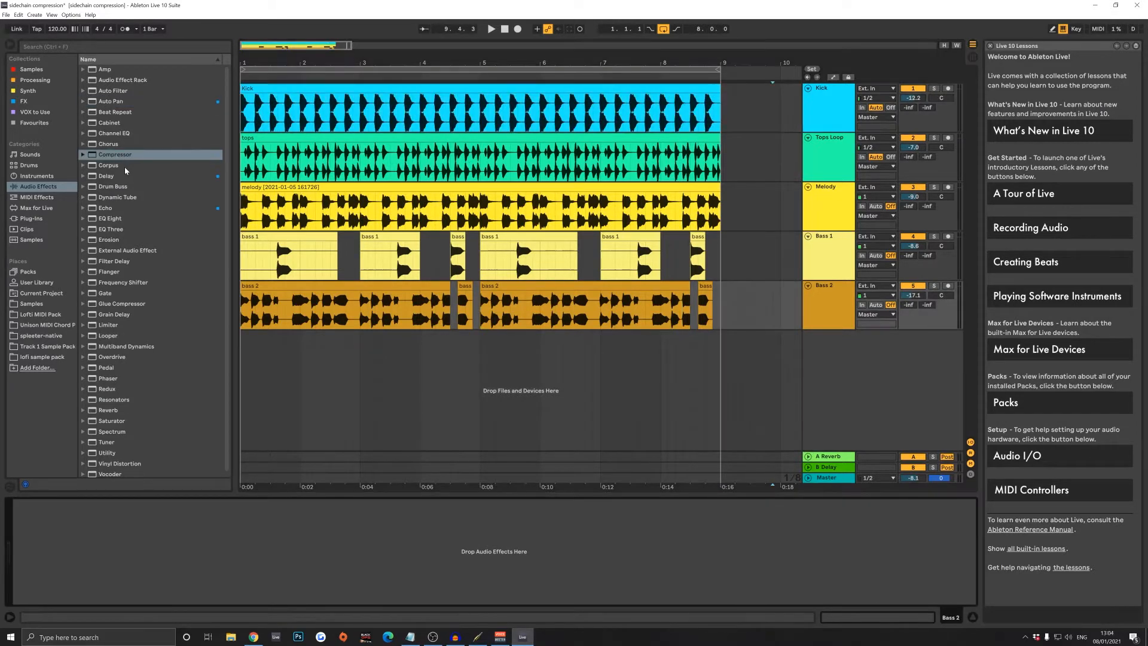
- Add a Compressor to the Bass 2 track and enable its sidechain with Kick as the audio source
drag(123, 155, 82, 536)
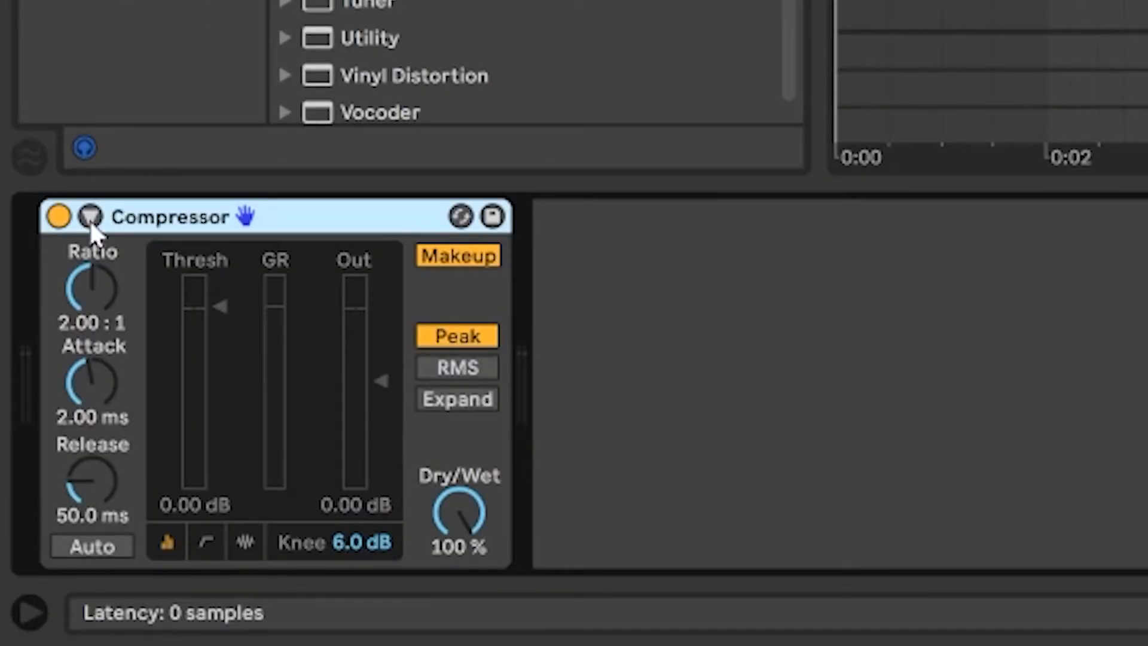
click(89, 217)
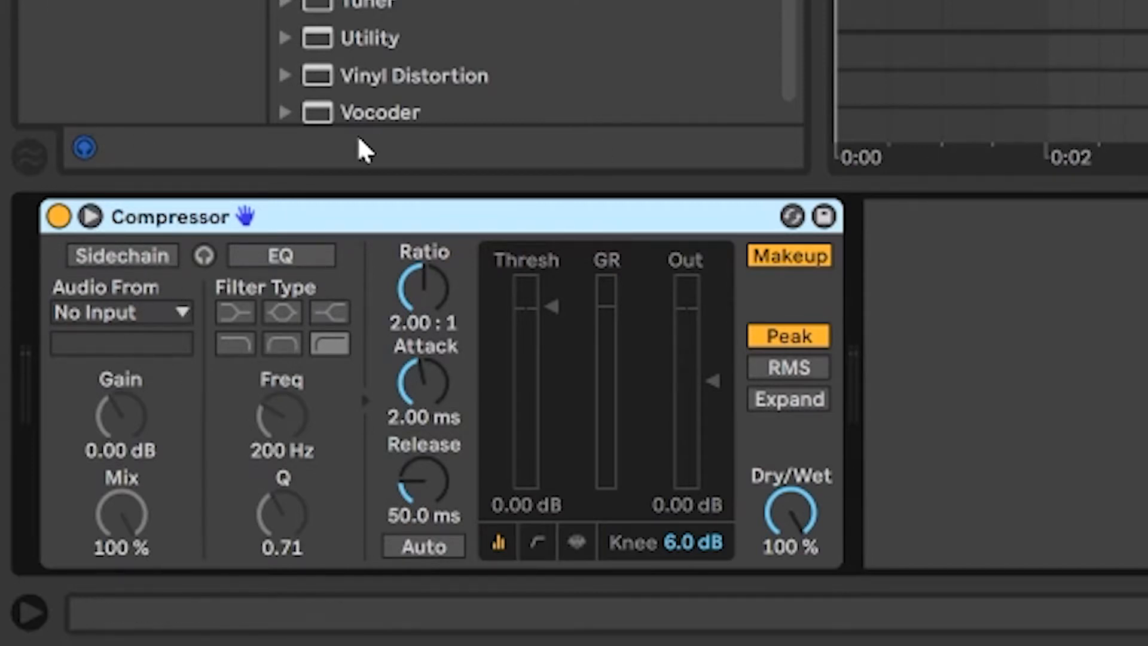
click(145, 261)
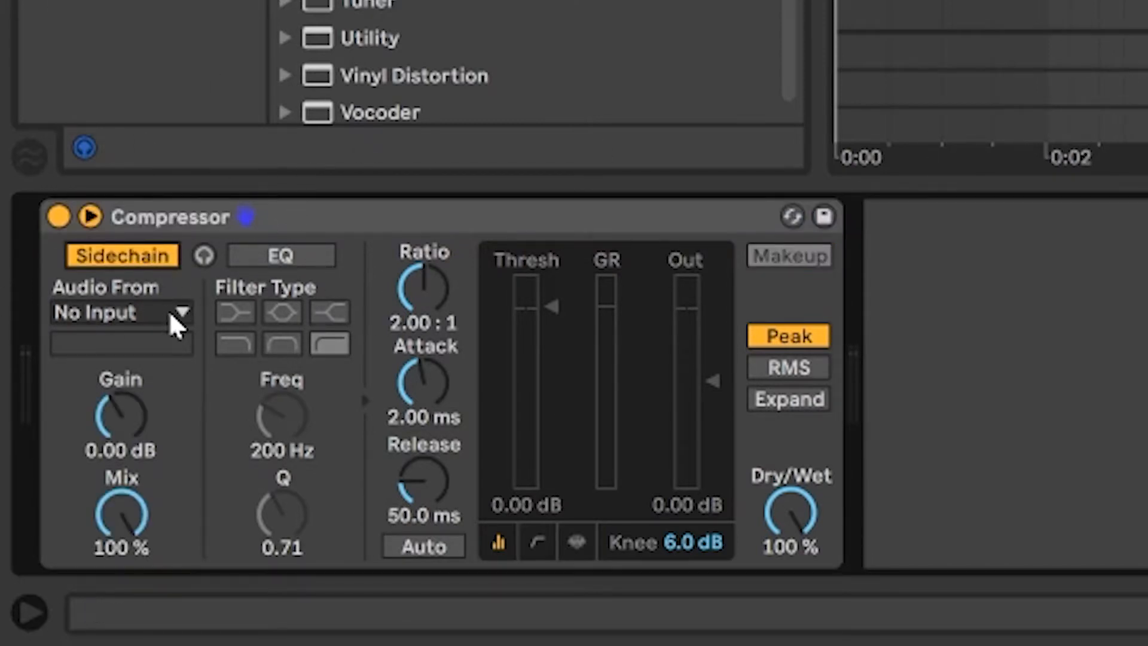
click(177, 326)
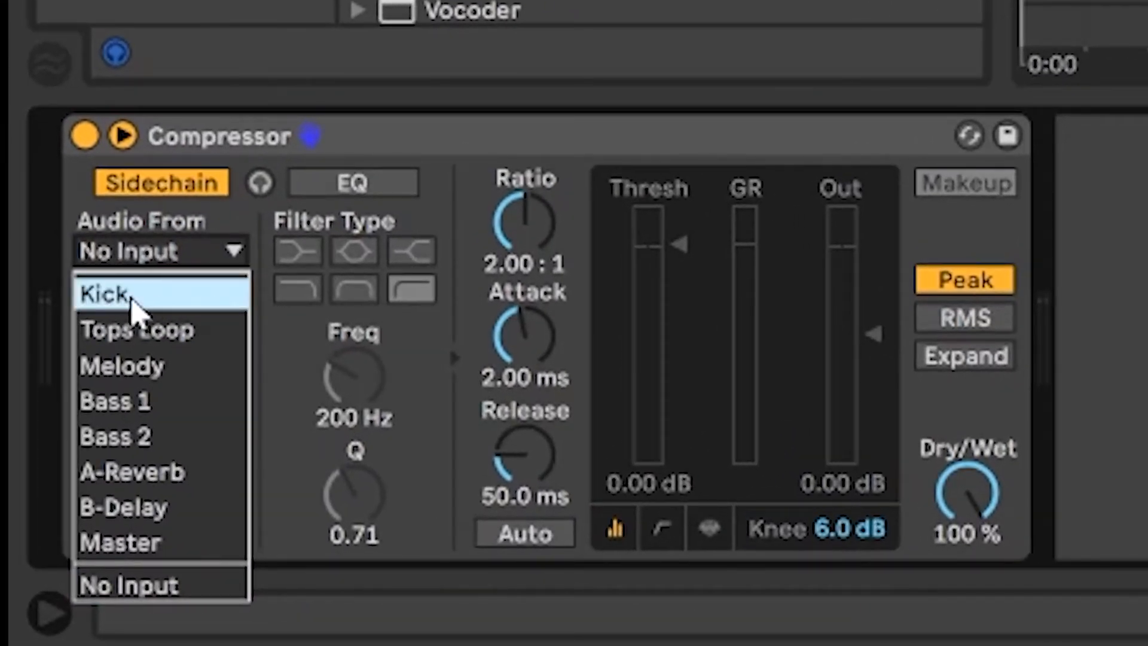
click(129, 300)
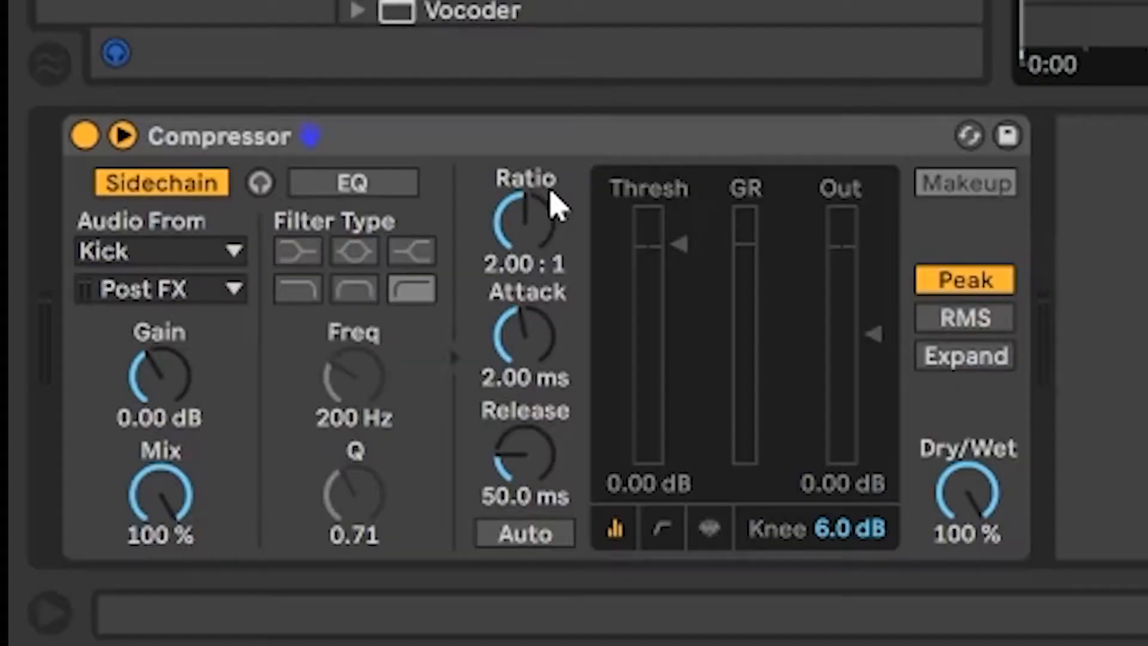
- Set the compressor's ratio to inf:1
drag(546, 206, 505, 177)
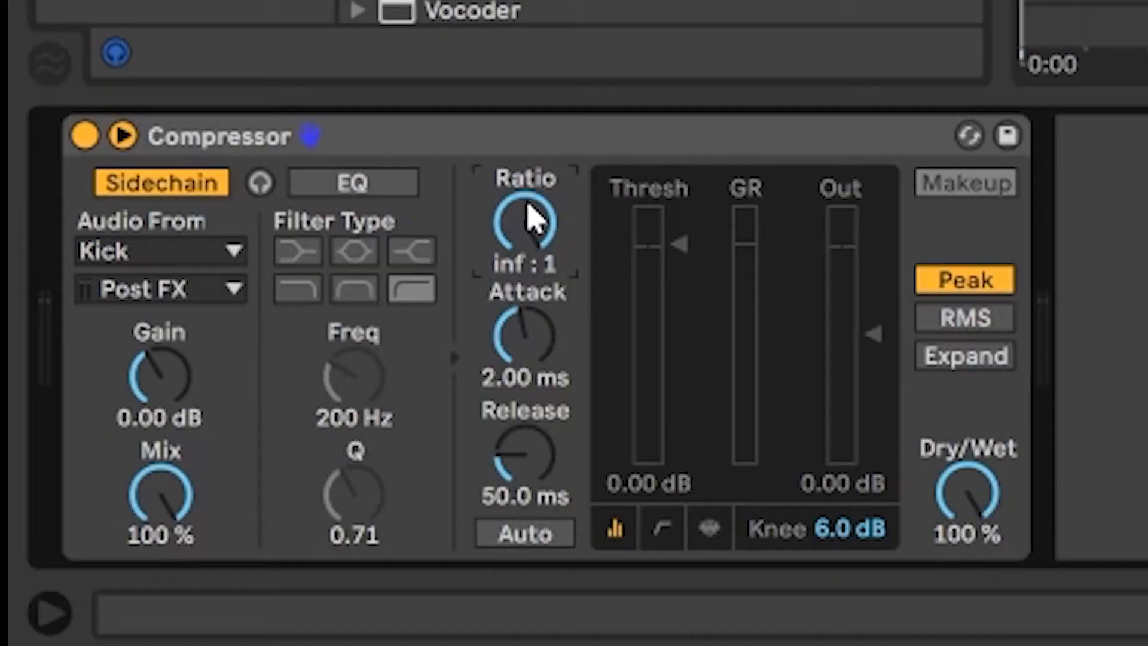
mouse_move(532, 218)
mouse_down()
mouse_move(532, 251)
mouse_move(538, 218)
mouse_up()
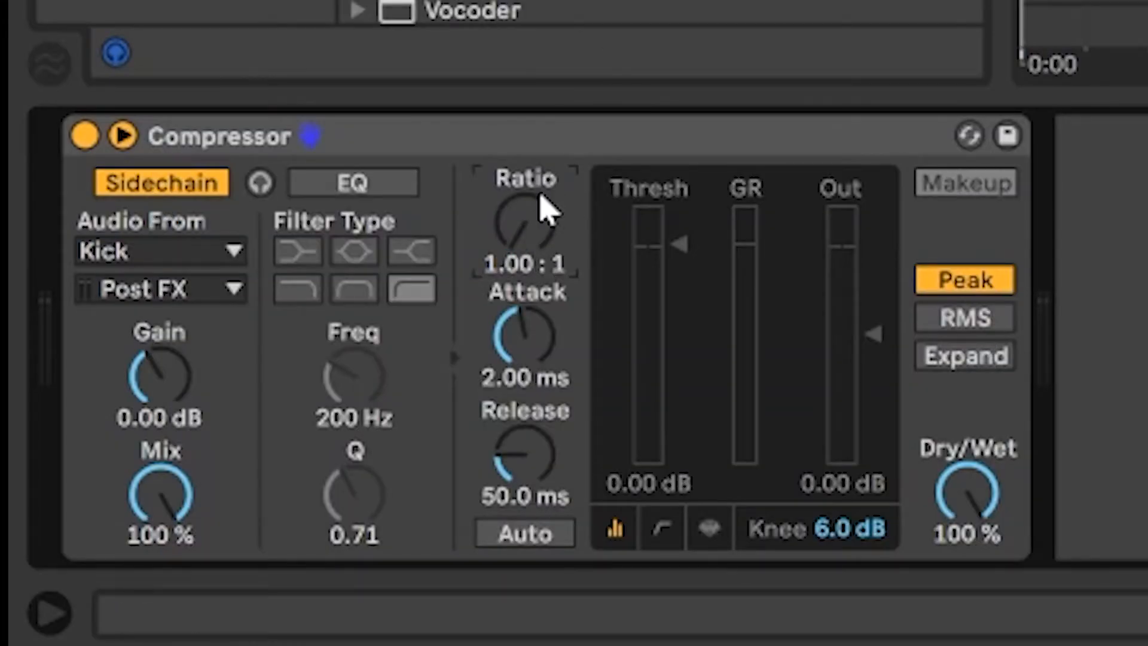
drag(541, 222, 541, 155)
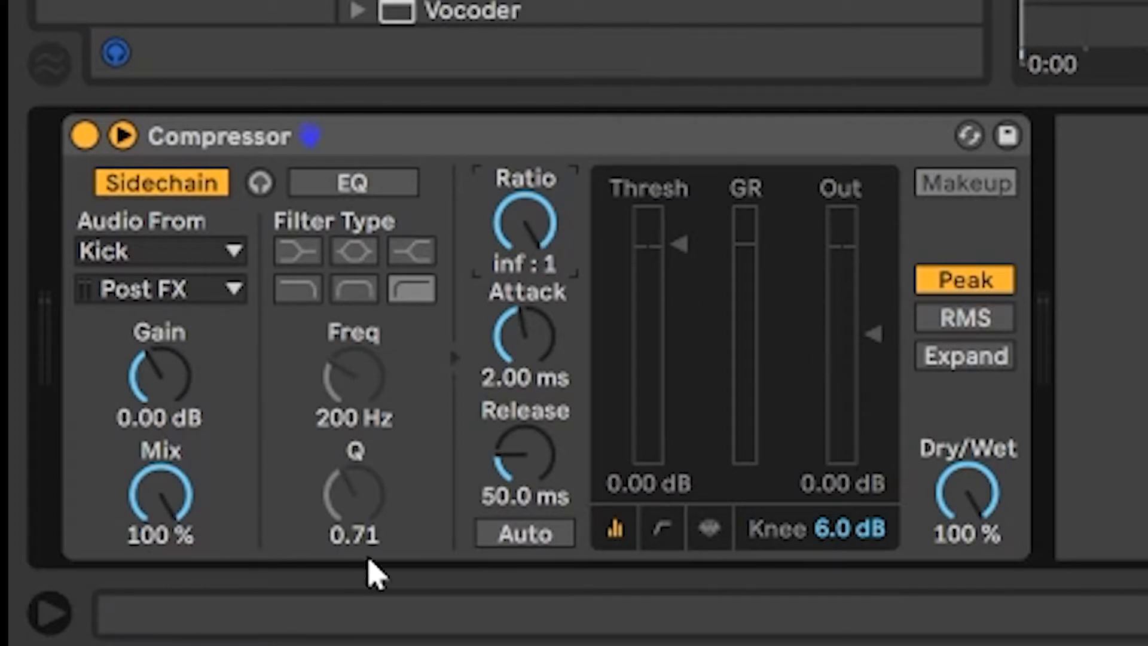
click(528, 342)
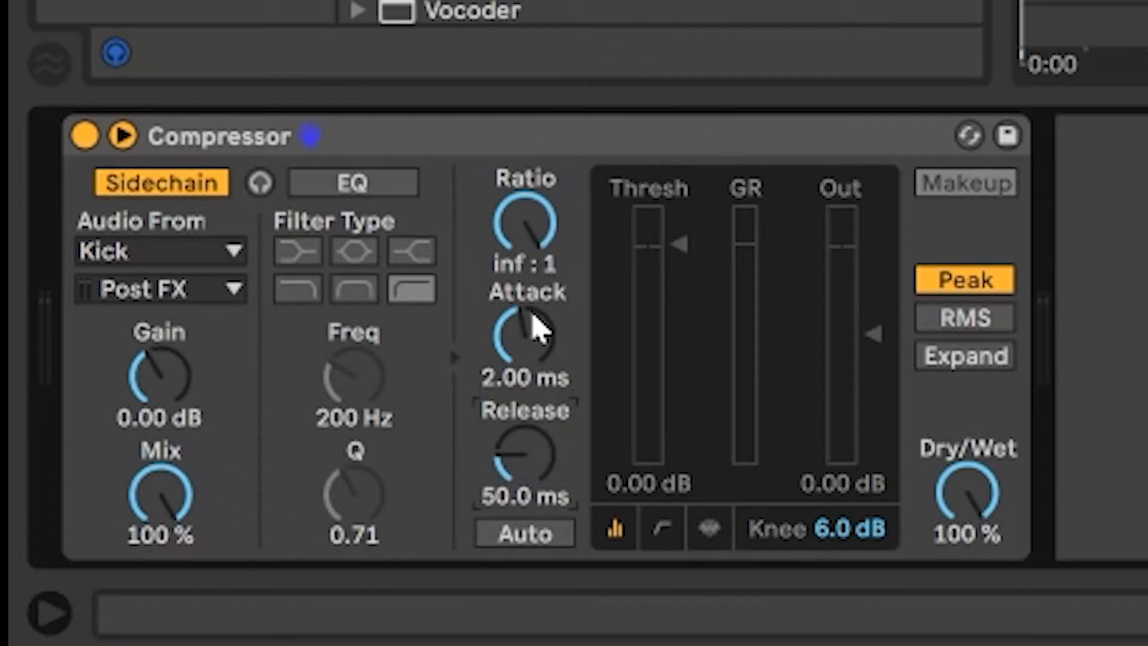
click(525, 474)
click(535, 380)
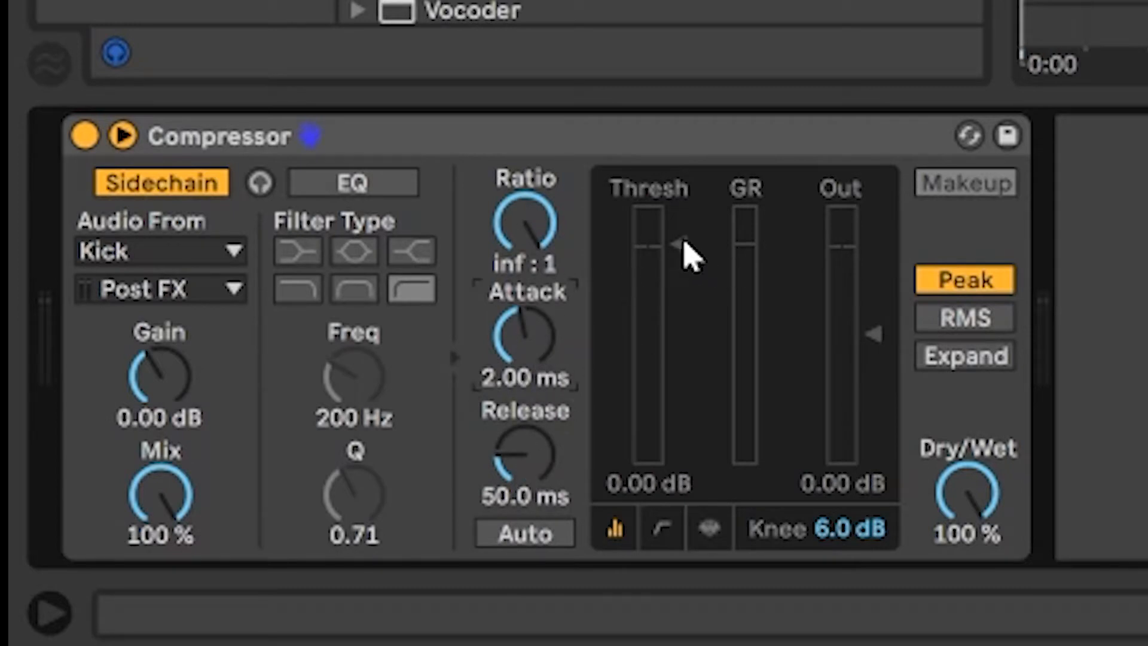
- Lower the compressor's threshold to about -20.7 dB during playback and compare the bass with the compressor bypassed and active
drag(687, 251, 687, 337)
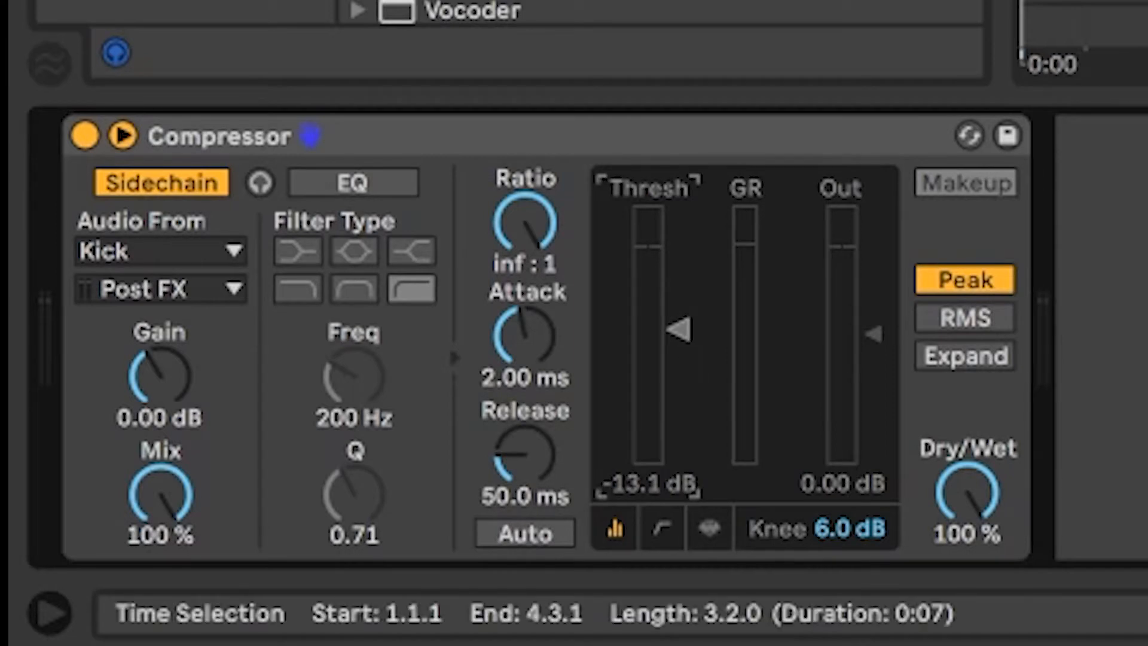
click(1106, 6)
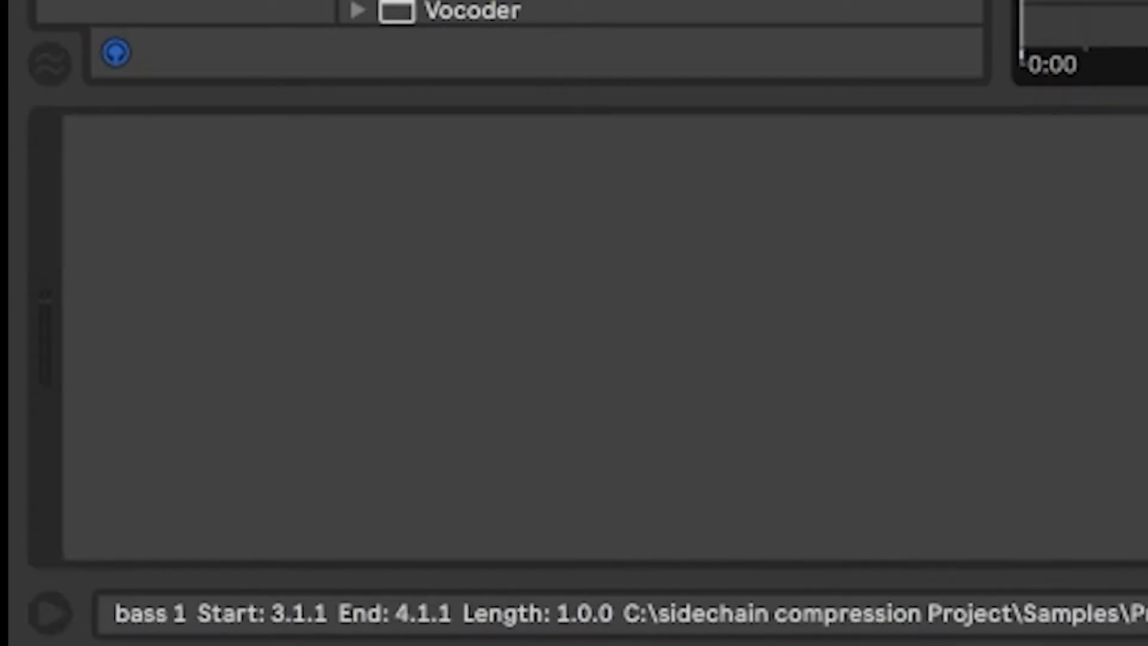
click(1106, 6)
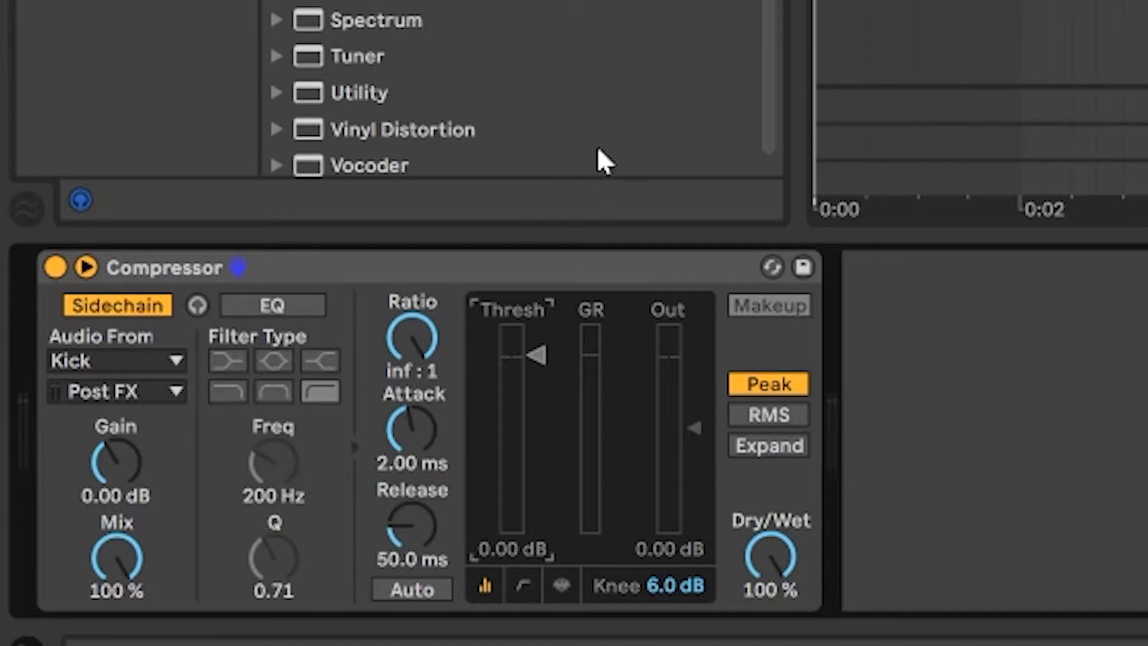
key(space)
drag(535, 361, 538, 473)
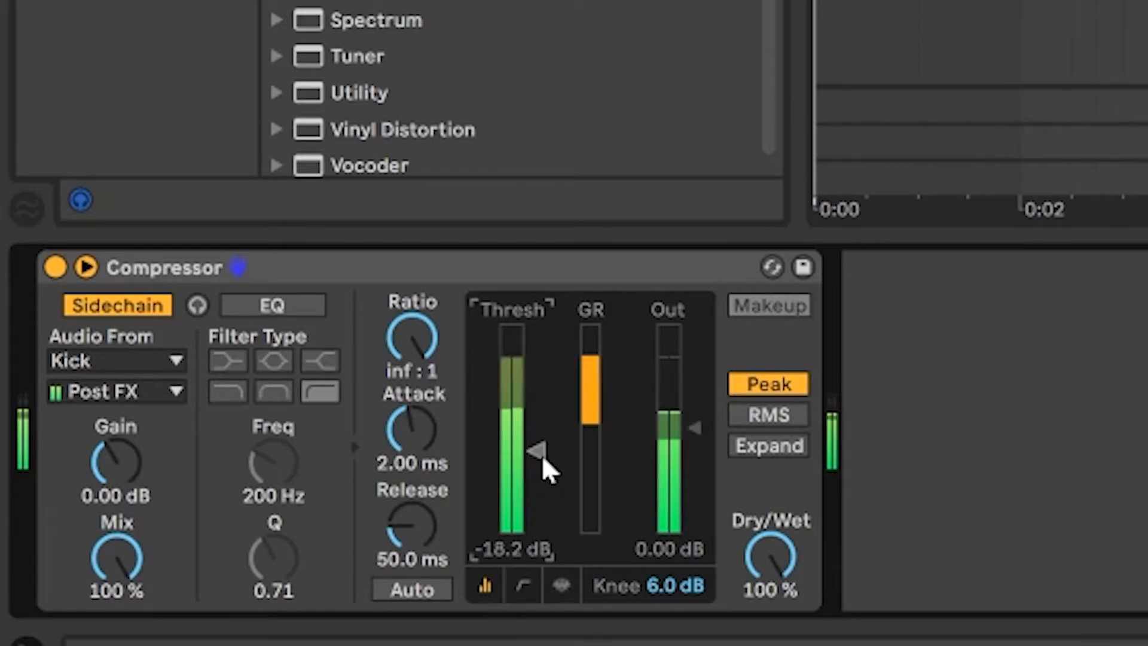
drag(542, 470, 541, 479)
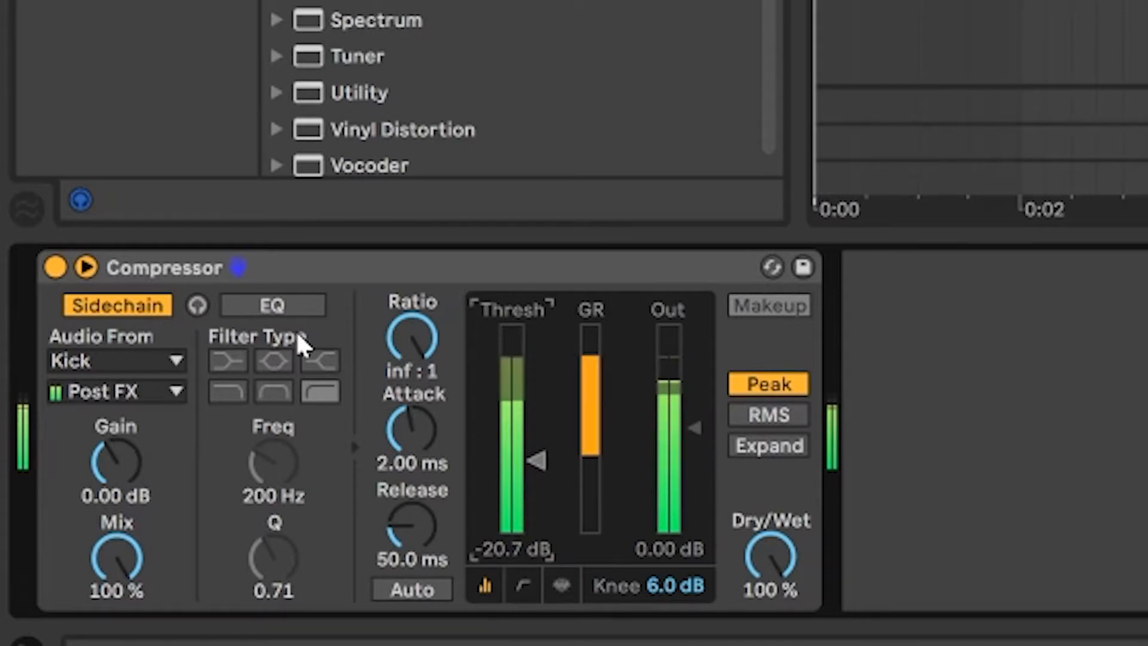
click(55, 267)
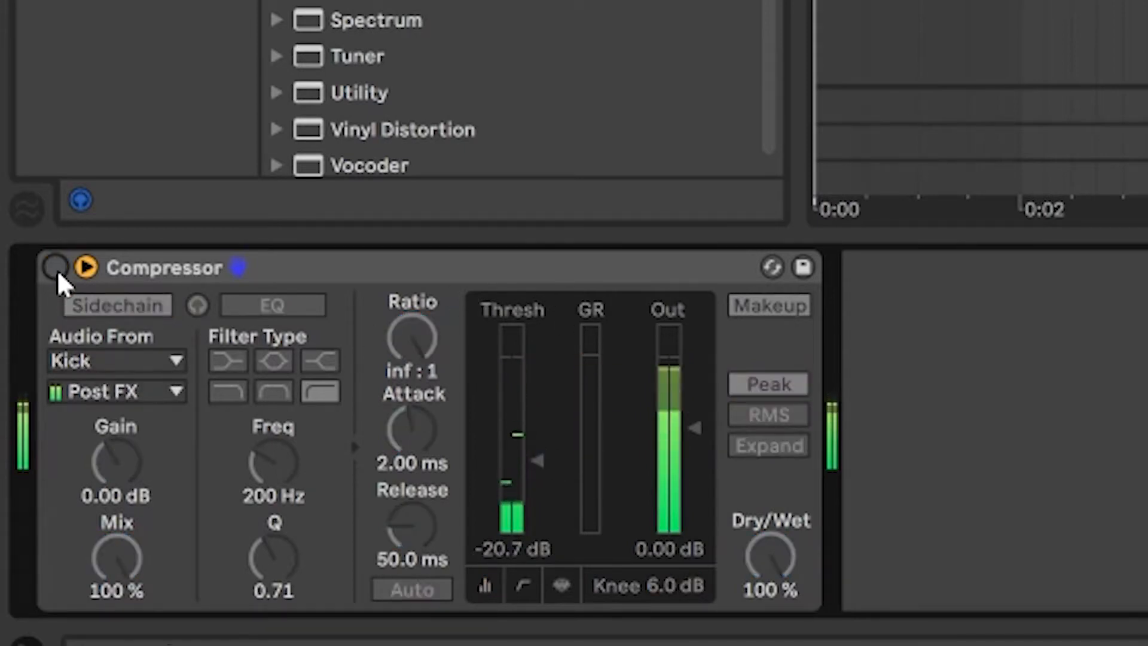
click(55, 268)
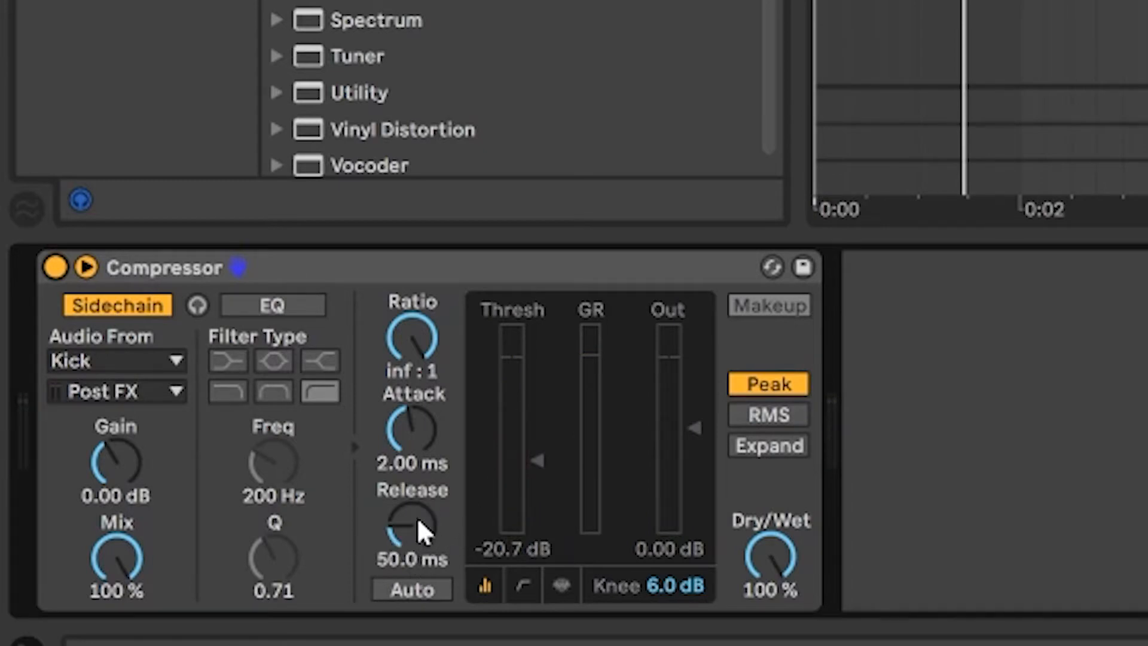
- Adjust the compressor's release to 121 ms during playback and check the result against the bypassed signal
drag(412, 527, 412, 503)
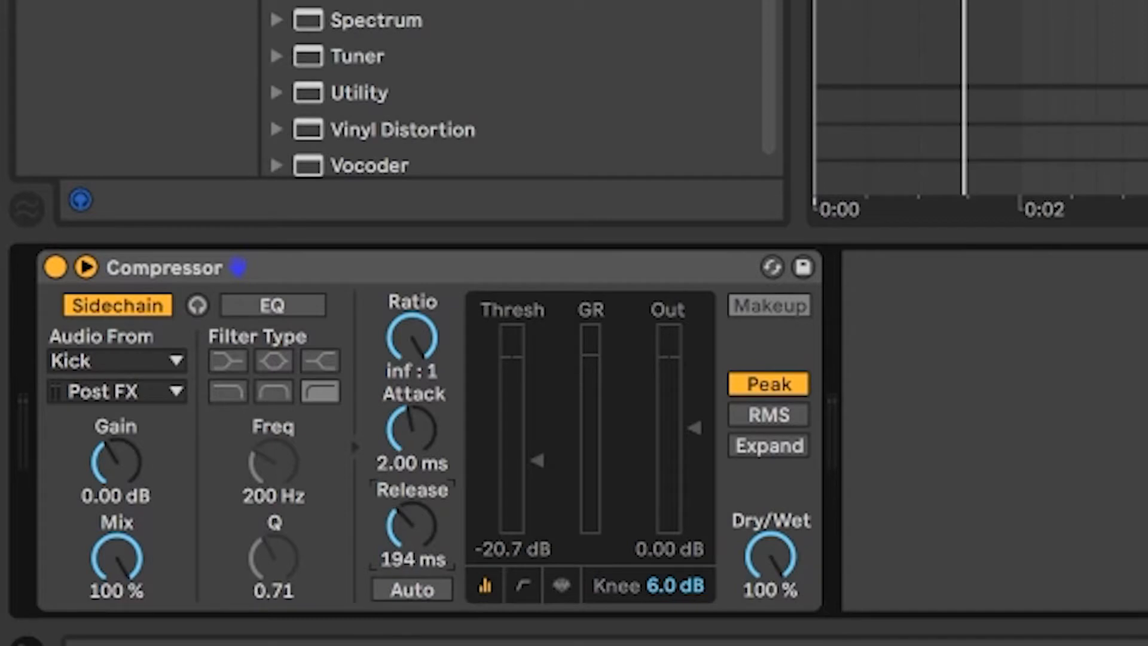
drag(412, 527, 412, 541)
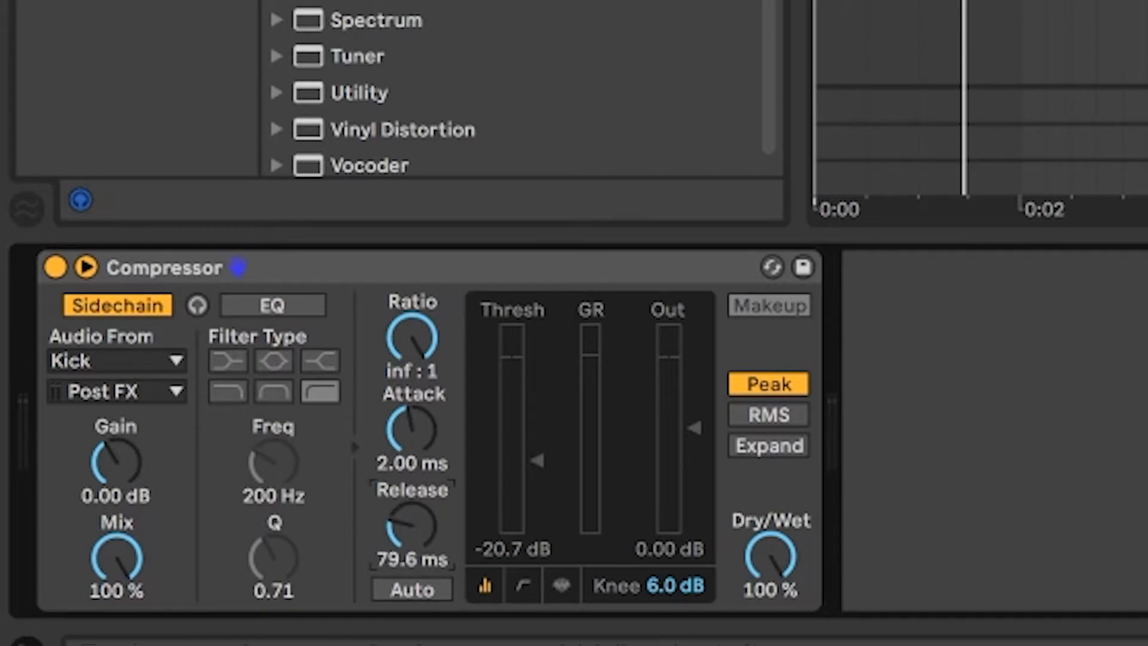
click(964, 6)
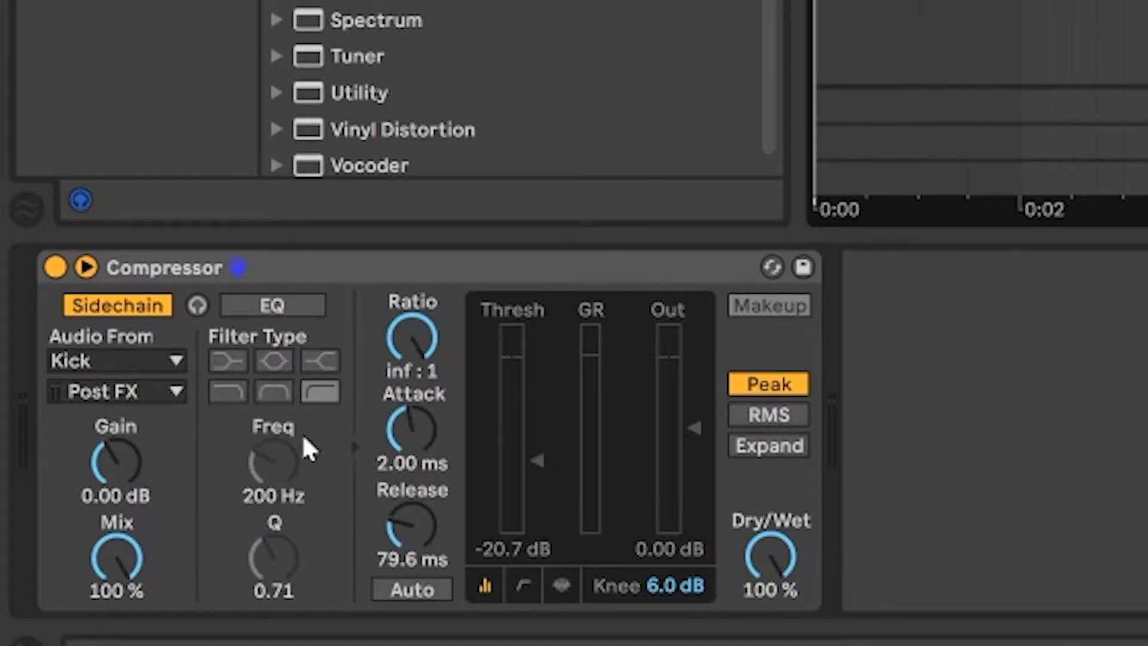
key(space)
mouse_move(417, 526)
mouse_down()
mouse_move(417, 499)
mouse_move(417, 542)
mouse_up()
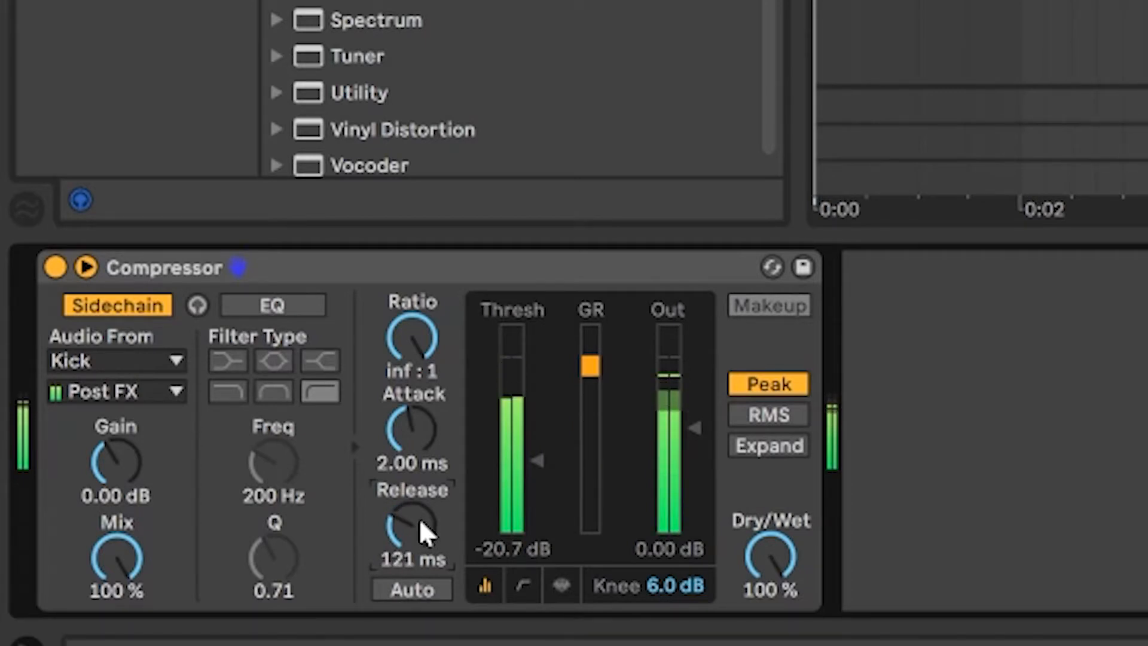
click(55, 267)
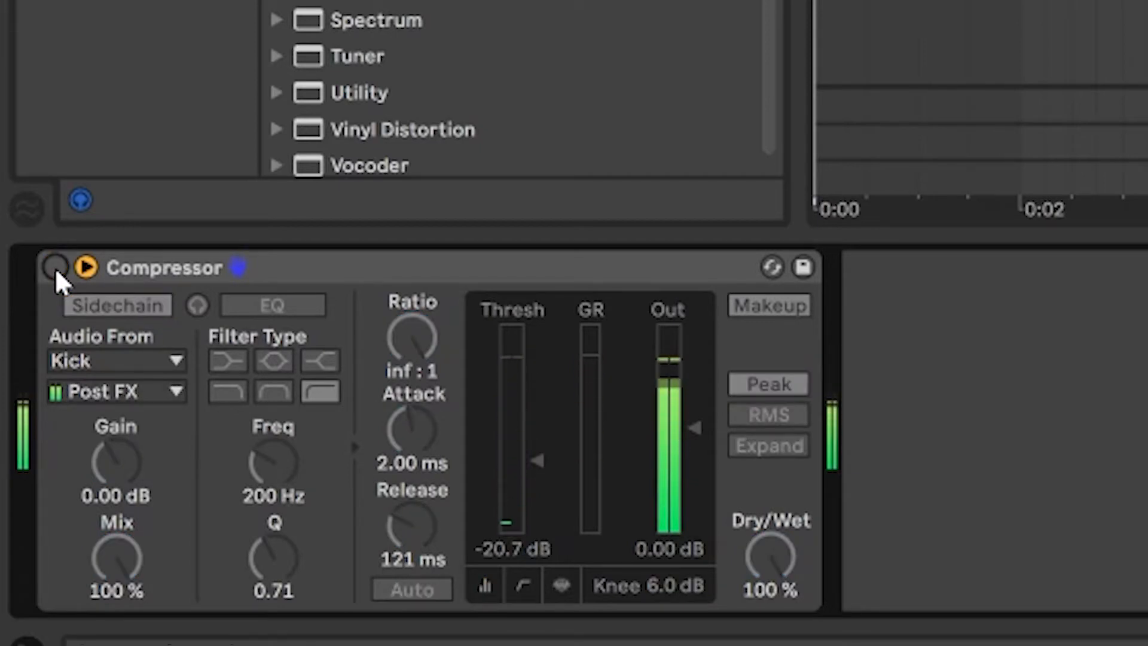
click(55, 268)
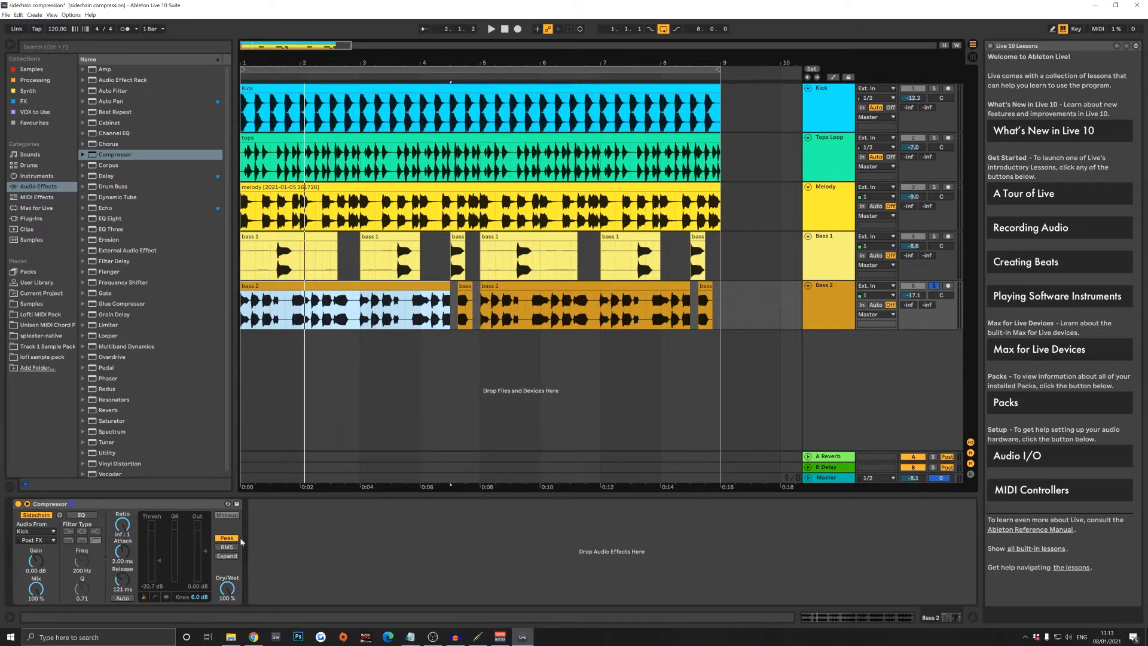
- Play the Bass 2 track and try a compressor attack of 21.5 ms before restoring it to 2.00 ms
click(821, 305)
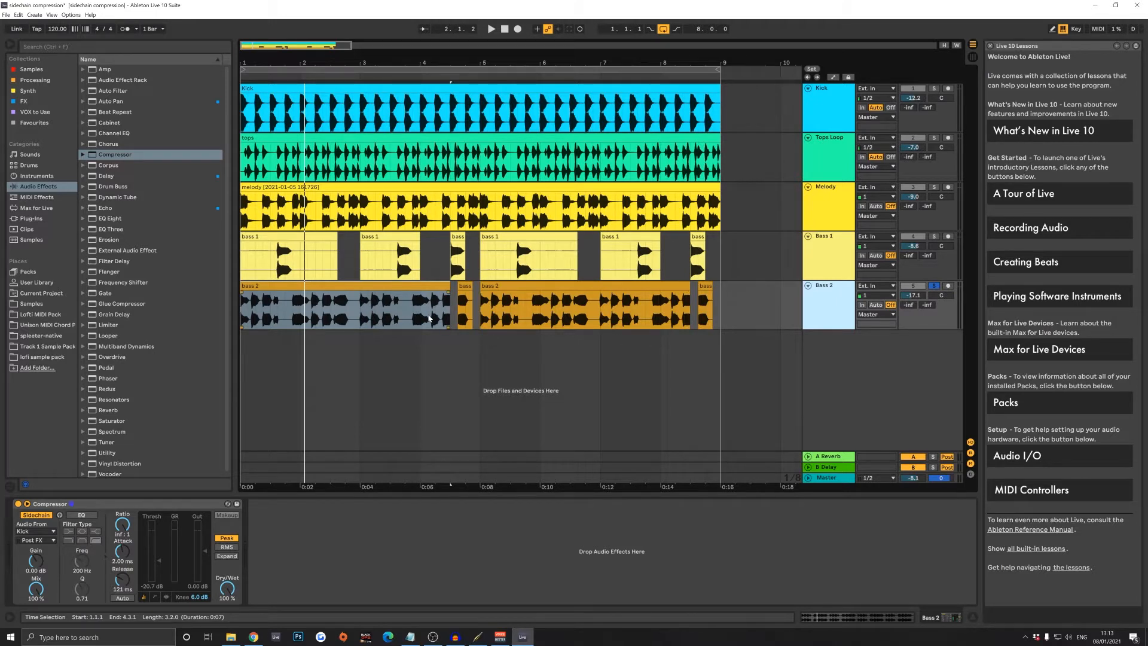
key(space)
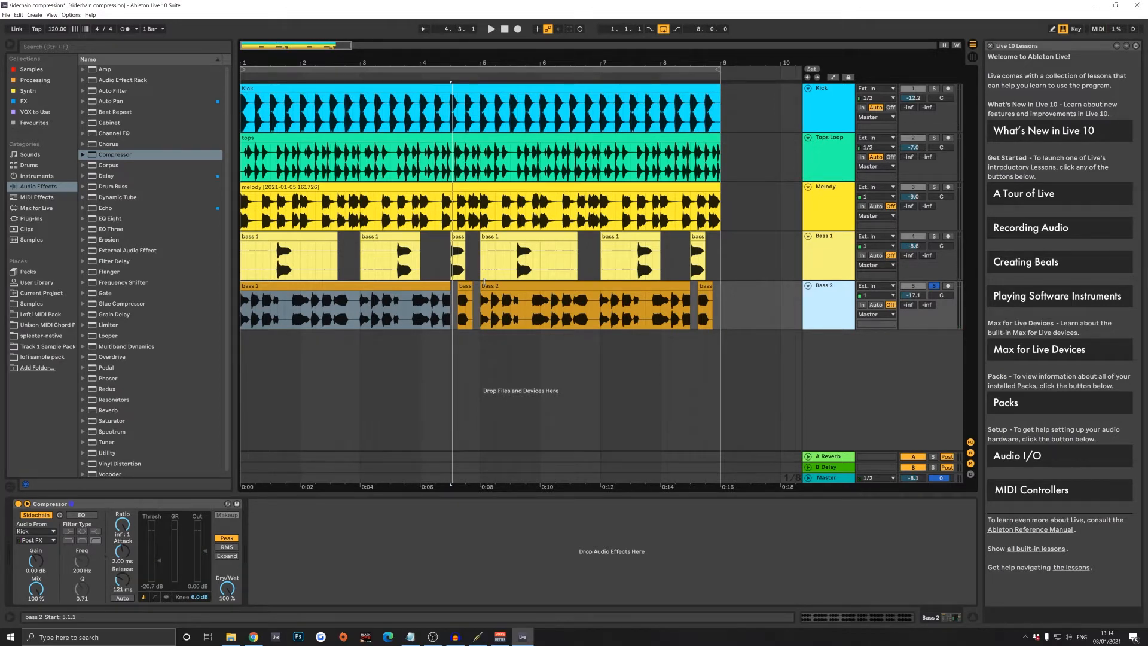
click(339, 99)
drag(131, 559, 131, 542)
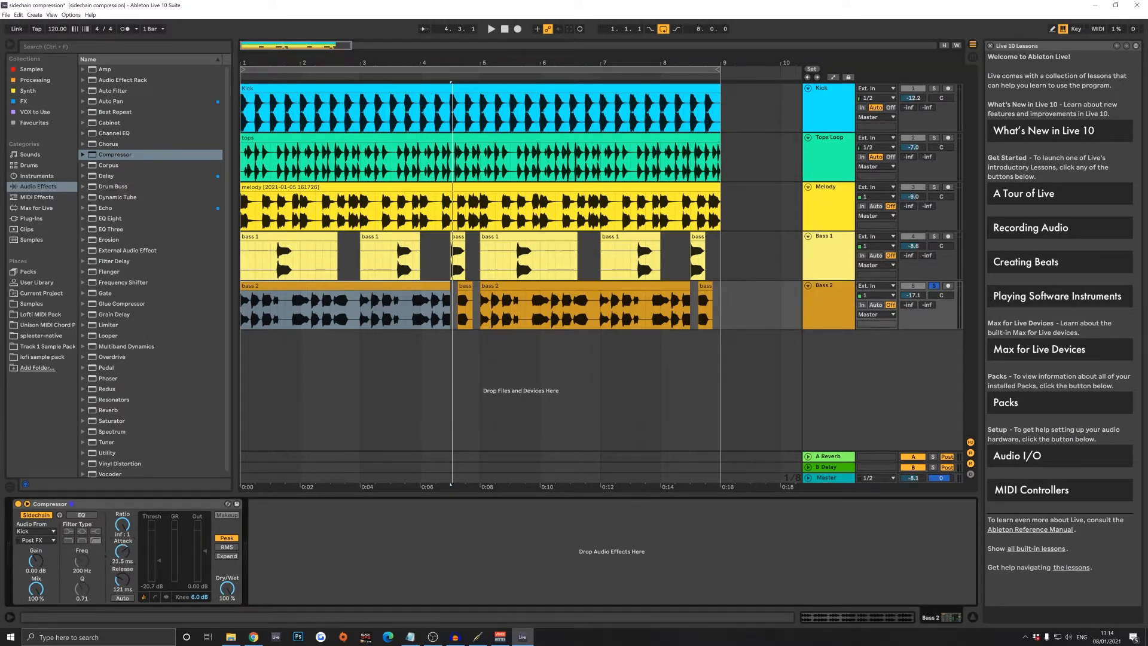
drag(125, 541, 125, 553)
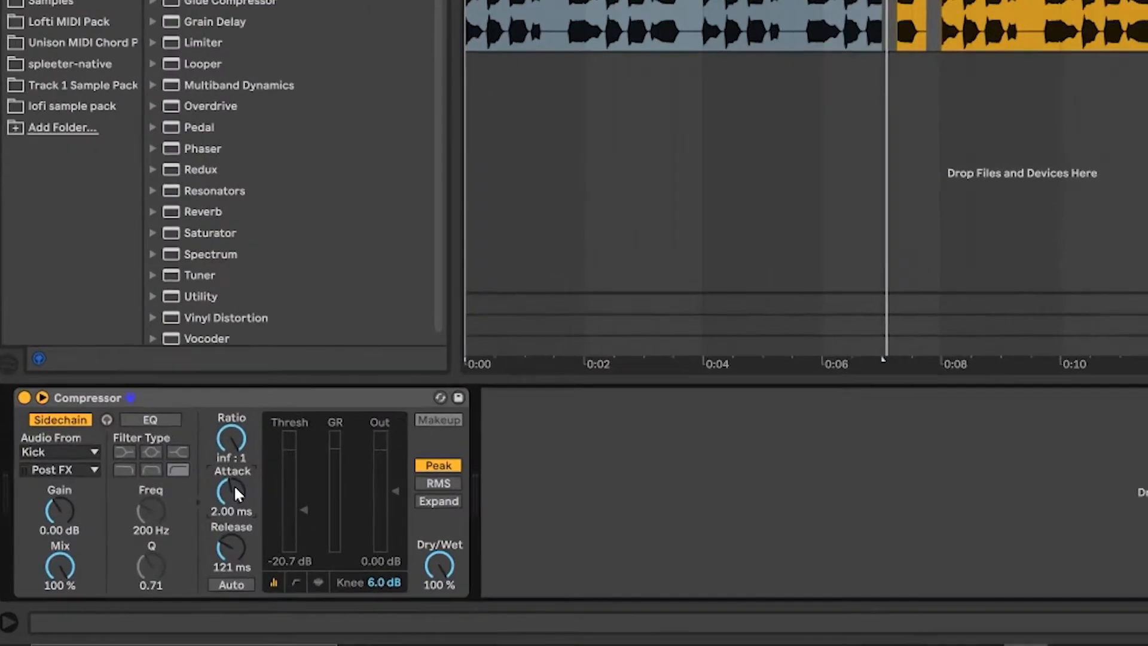
- Audition a slower attack of about 31.1 ms during playback and return the attack to 2.00 ms
key(space)
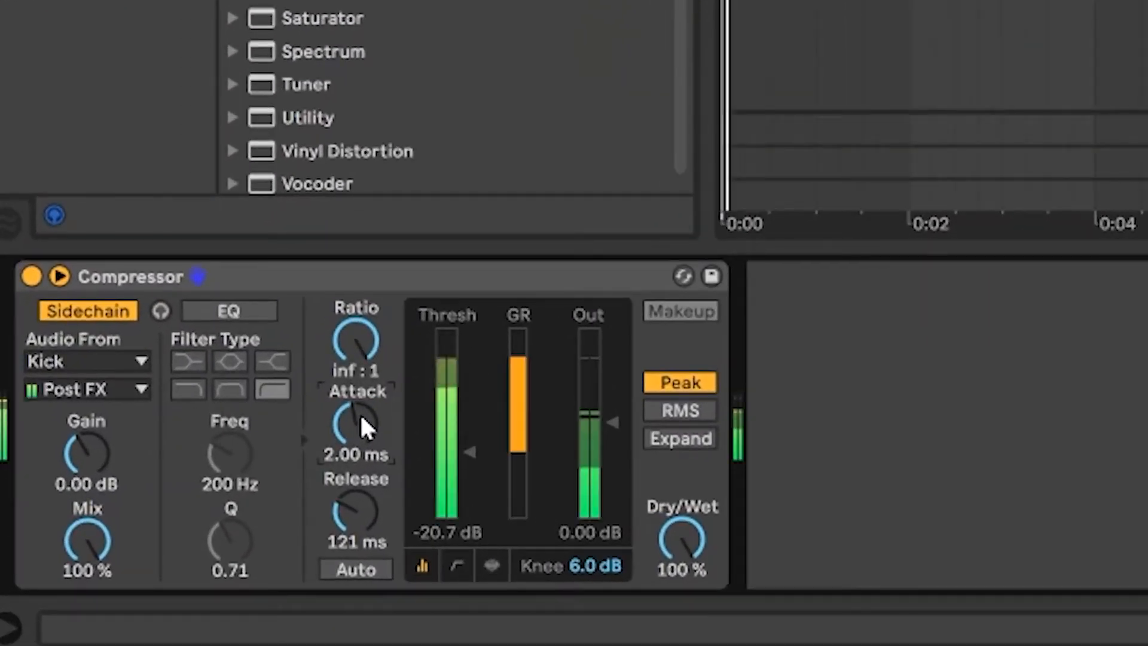
drag(361, 425, 361, 402)
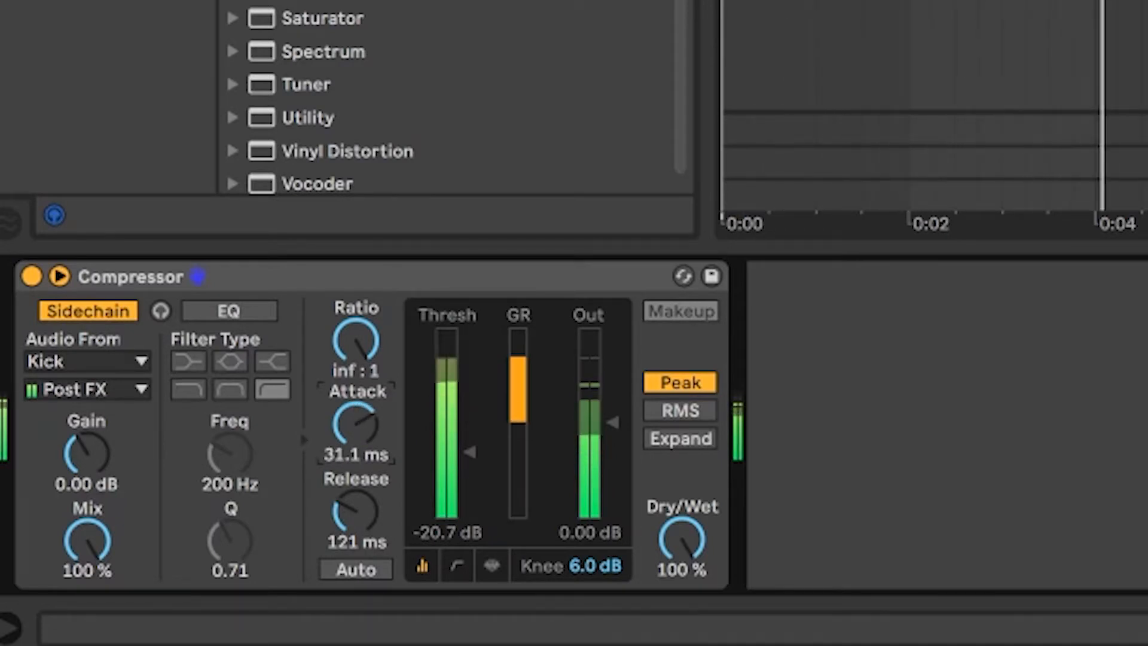
mouse_move(361, 402)
mouse_down()
mouse_move(362, 425)
mouse_move(361, 399)
mouse_move(361, 426)
mouse_move(361, 409)
mouse_up()
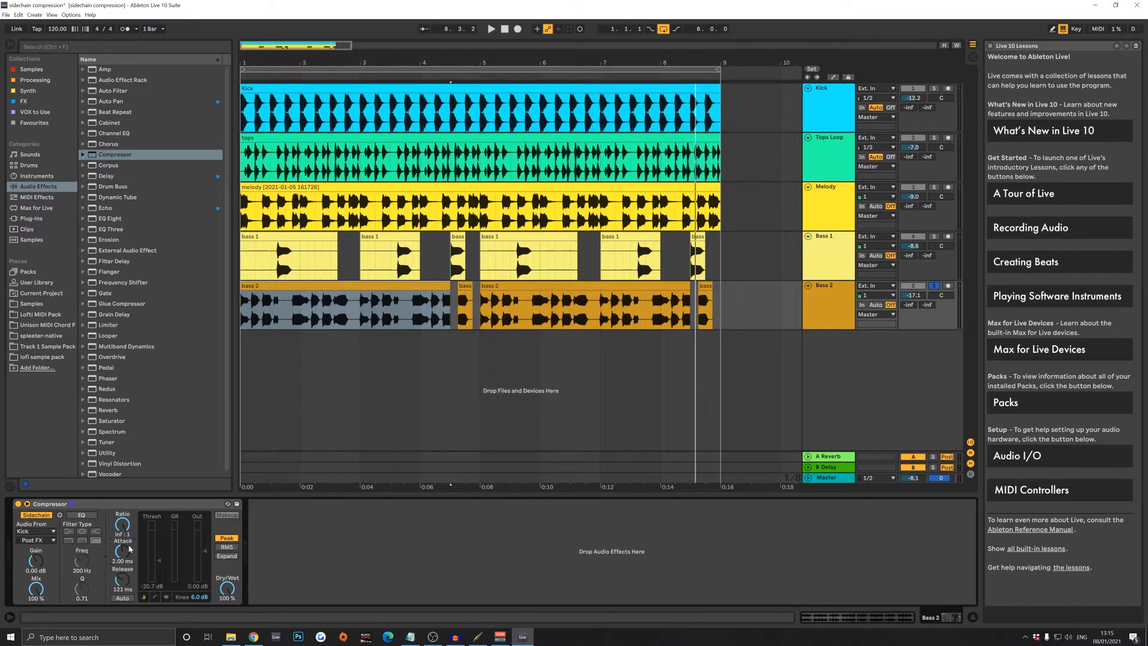
- Switch to Chrome and examine the sengpielaudio chart converting BPM tempo to delay time in milliseconds
click(833, 308)
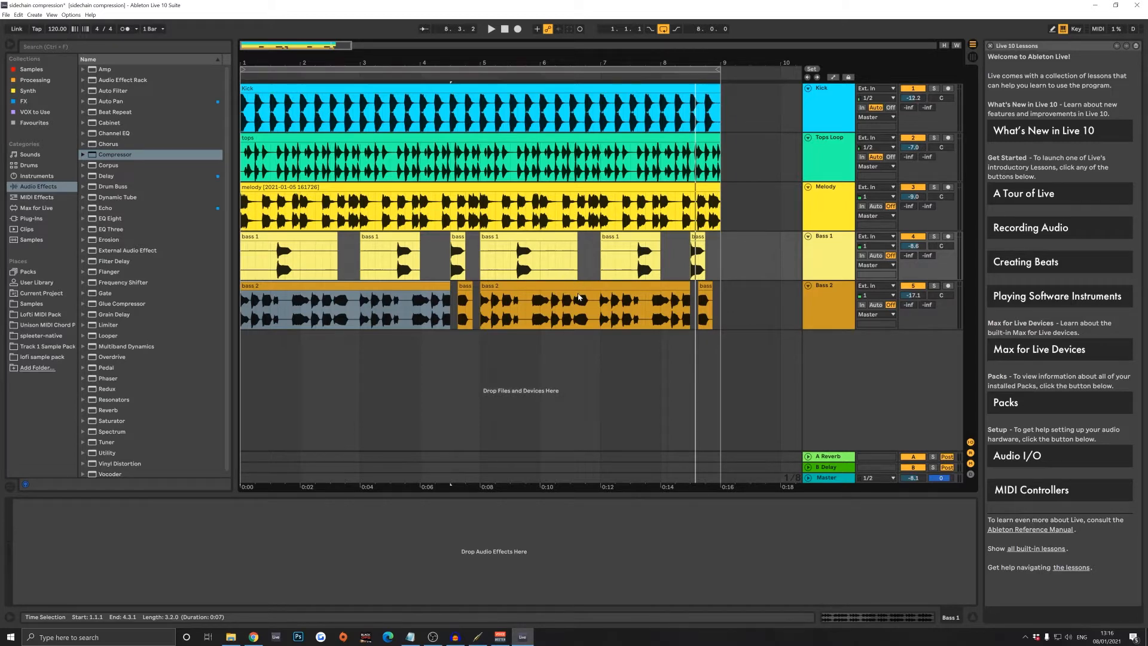
click(253, 637)
drag(818, 7, 529, 22)
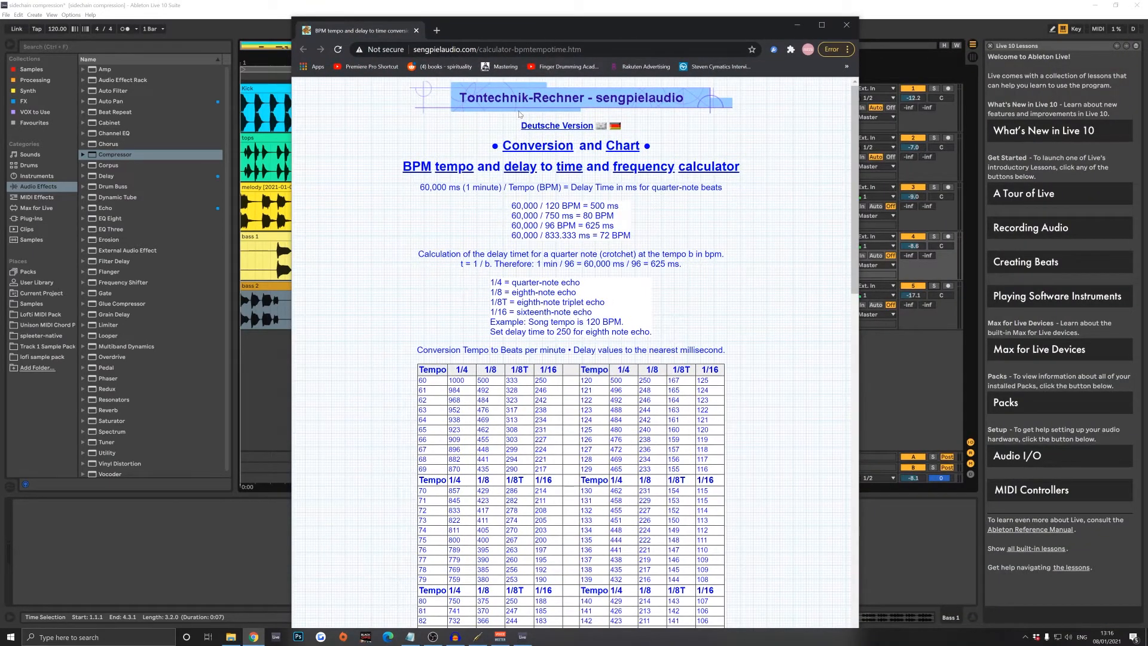
drag(503, 27, 501, 17)
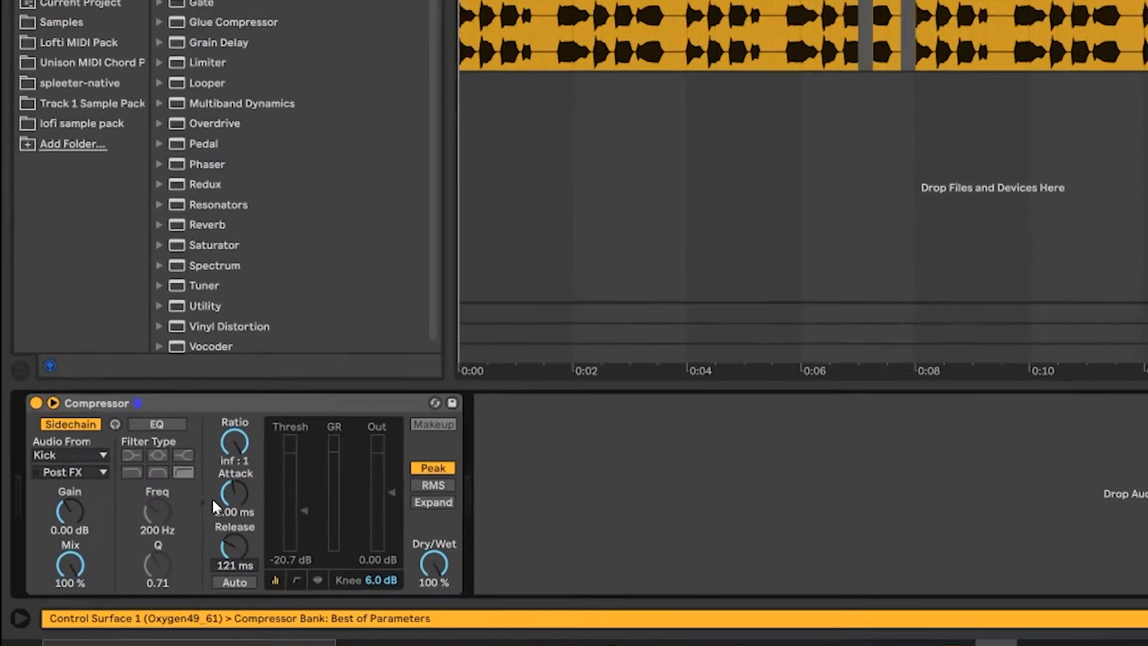
- Set the Bass 2 compressor's release to 500 ms to match the 120 BPM song tempo
text(500)
key(Return)
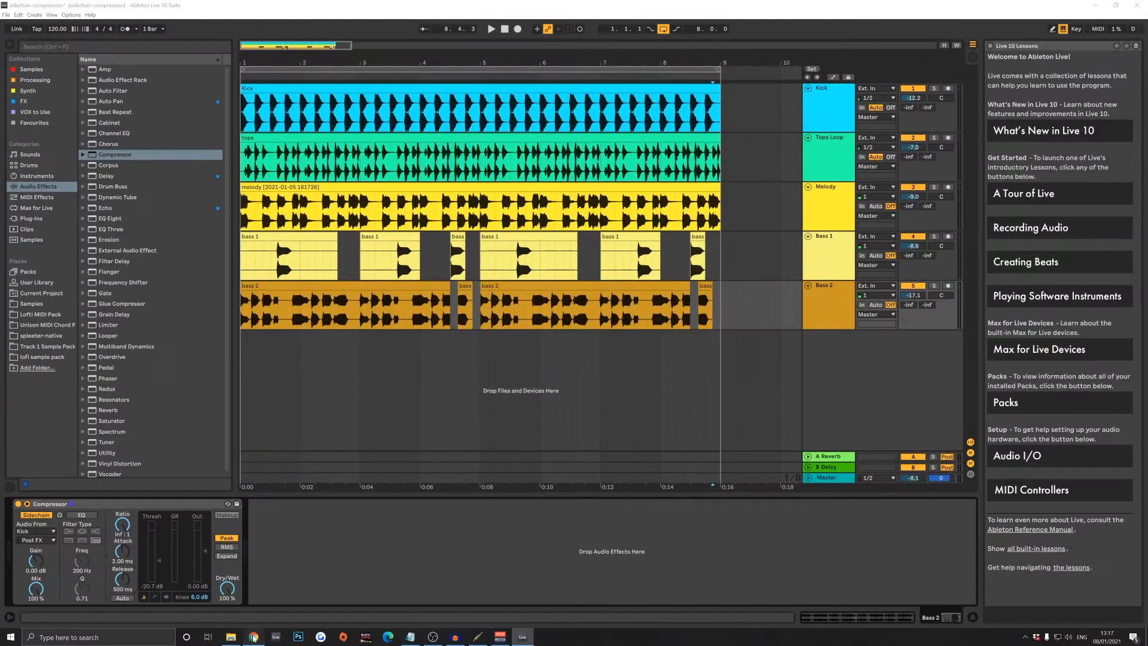
click(253, 637)
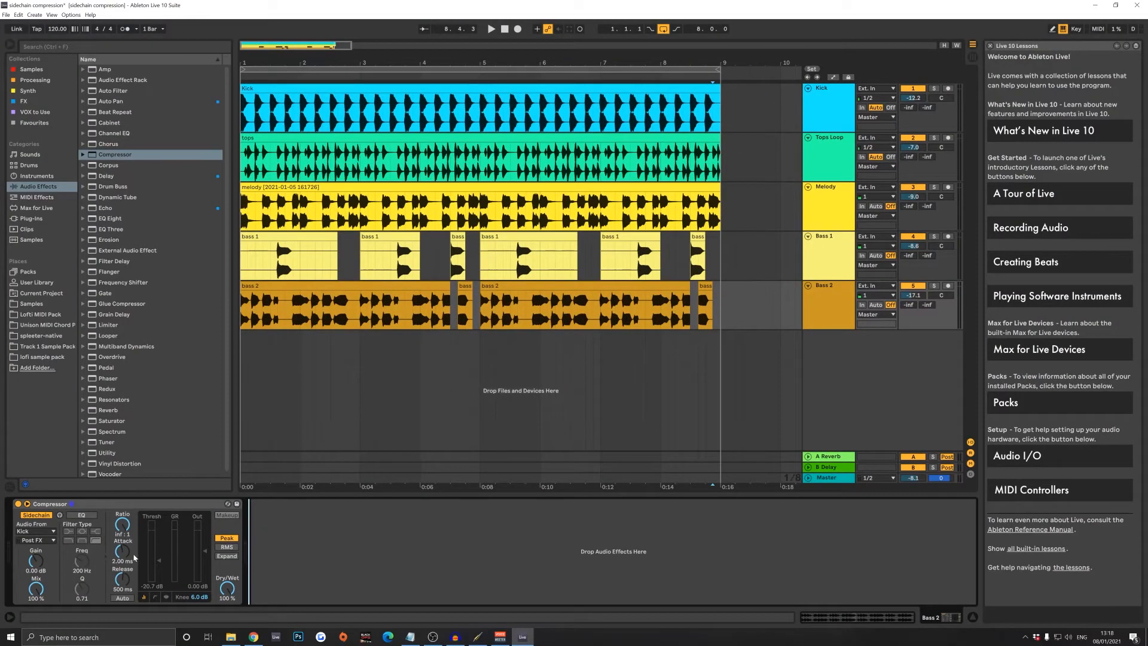
- Add a Compressor before EQ Eight on the Melody track and enable its sidechain with Kick as the audio source
click(757, 187)
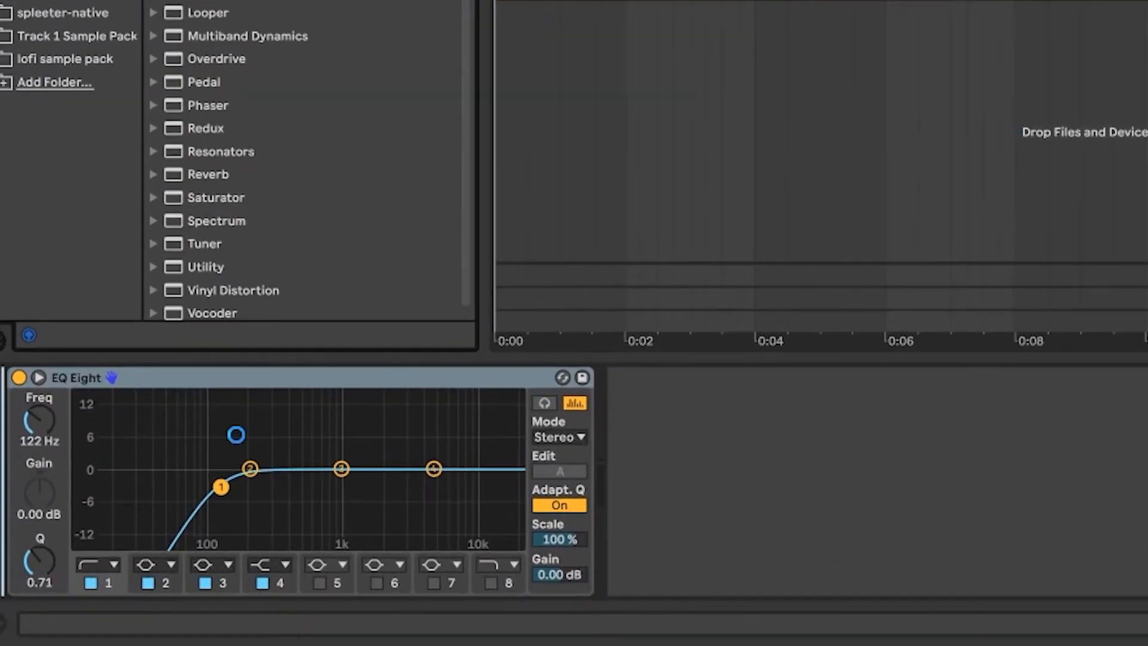
drag(236, 434, 236, 434)
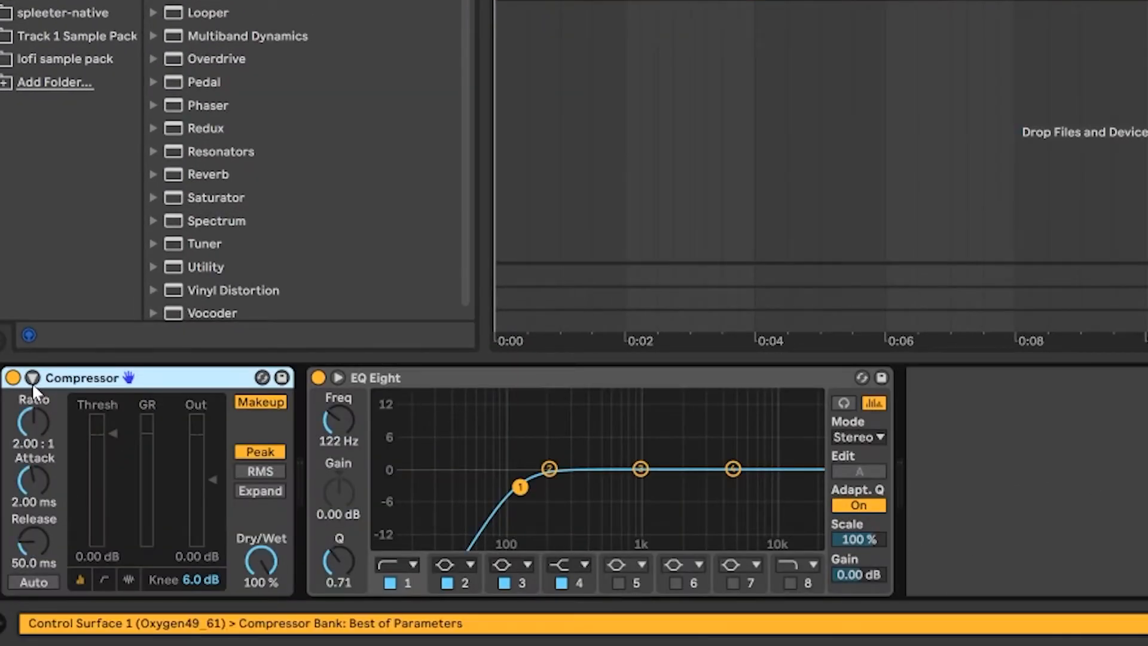
click(33, 378)
click(57, 402)
click(88, 437)
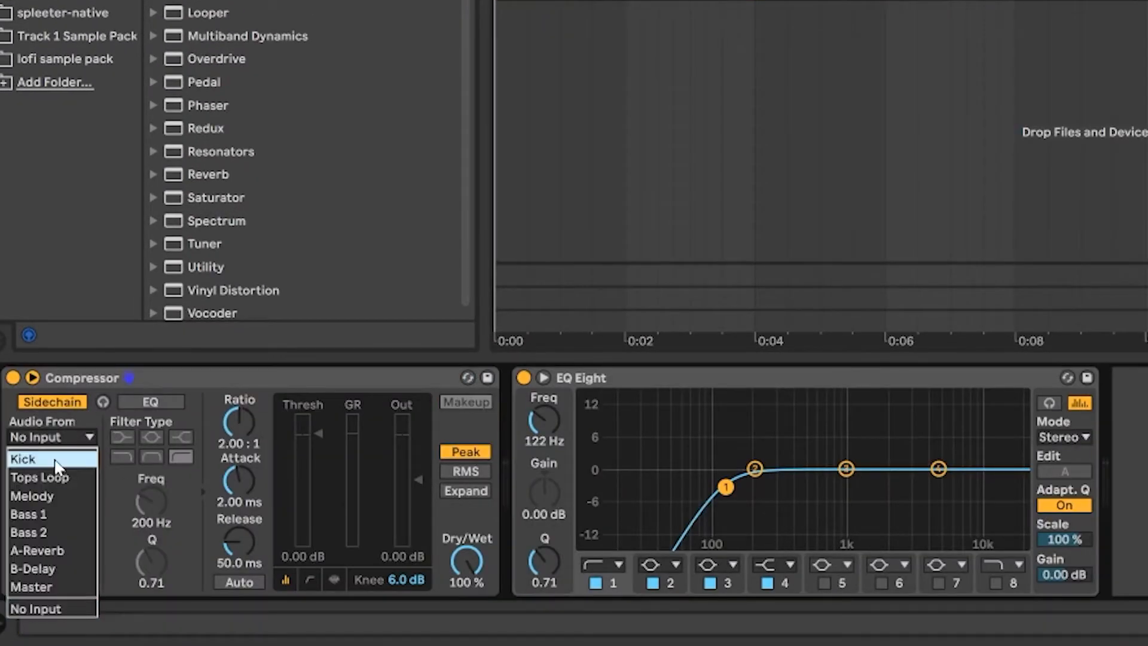
click(224, 390)
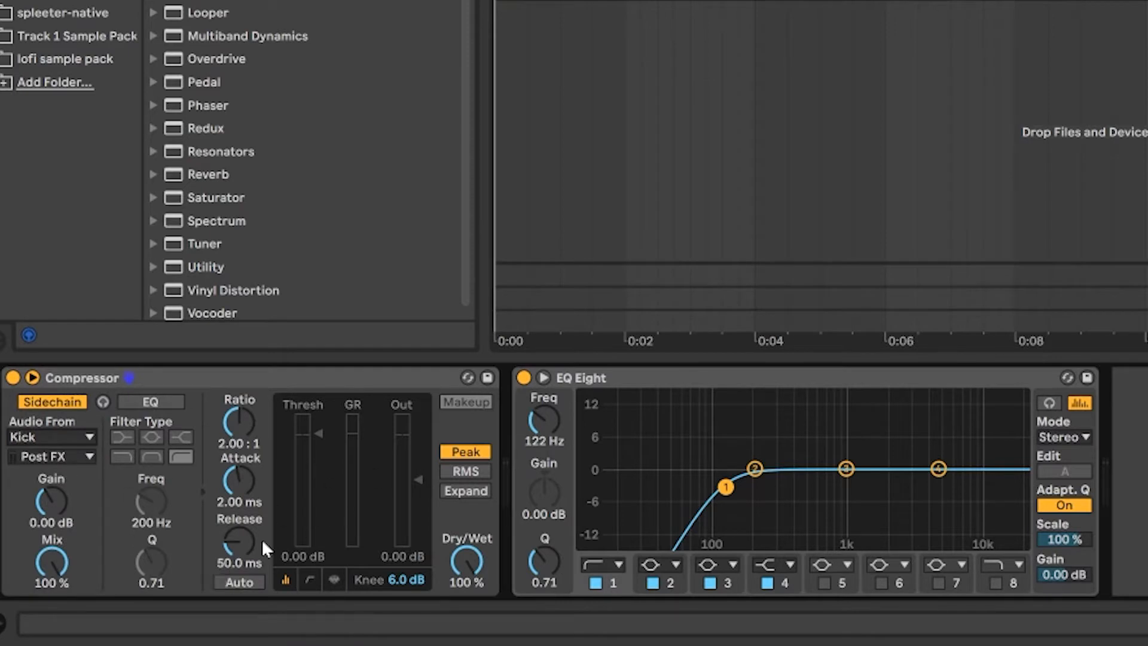
- Set the Melody compressor's ratio to inf:1 and release to 500 ms, and lower its threshold to -24.0 dB during playback
drag(239, 430, 239, 353)
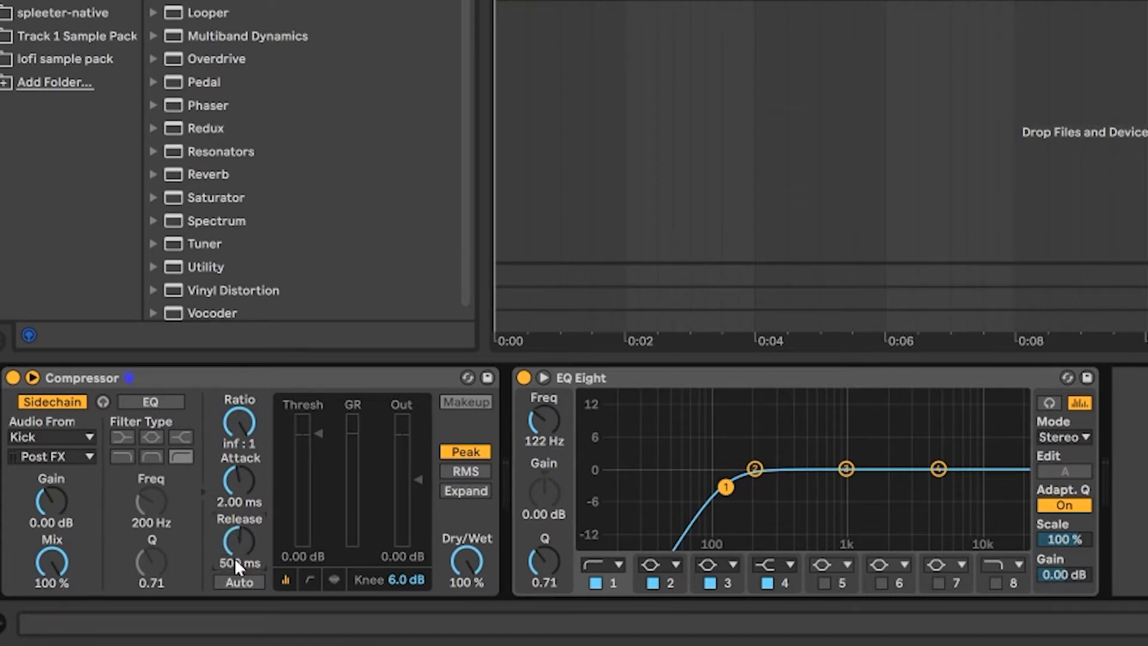
drag(316, 435, 317, 495)
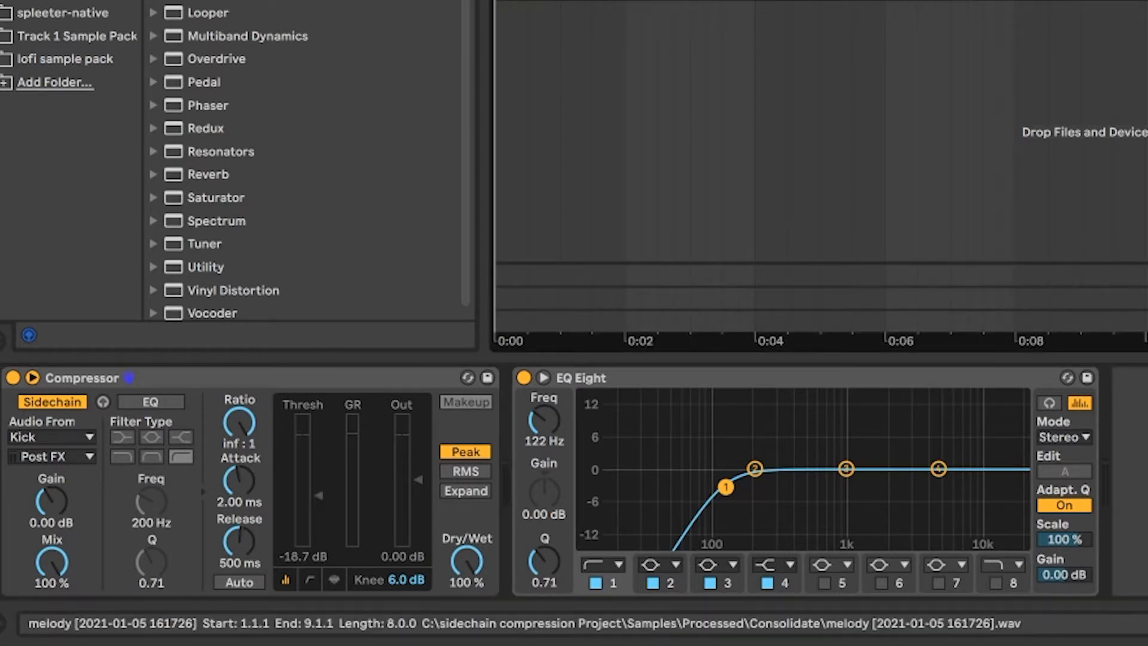
key(space)
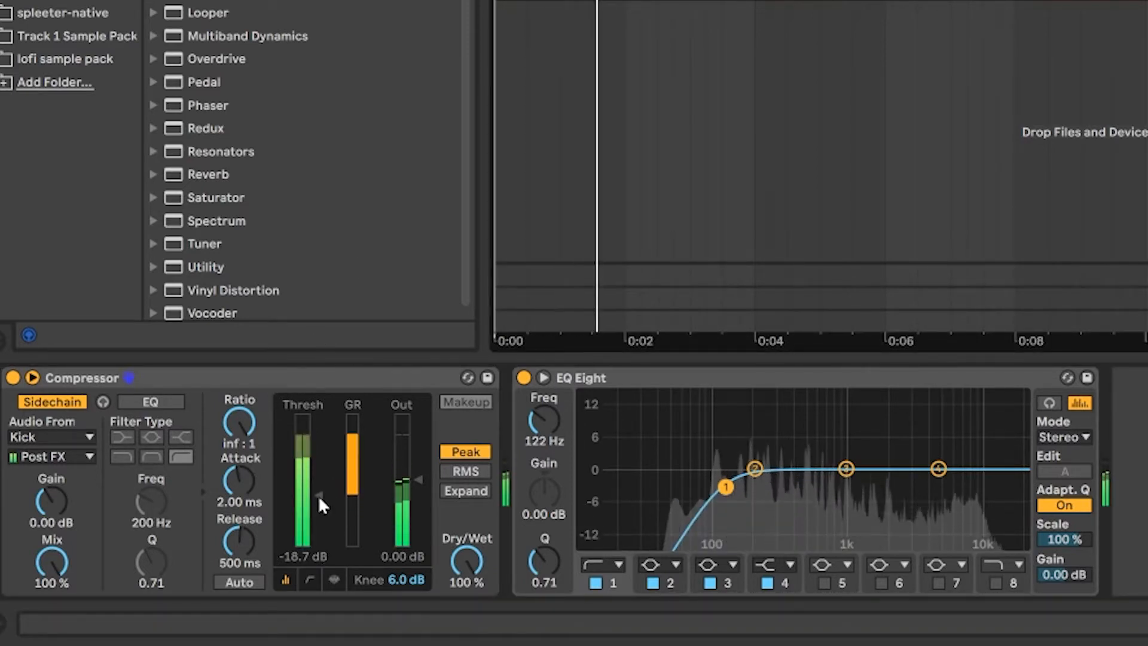
drag(318, 495, 318, 505)
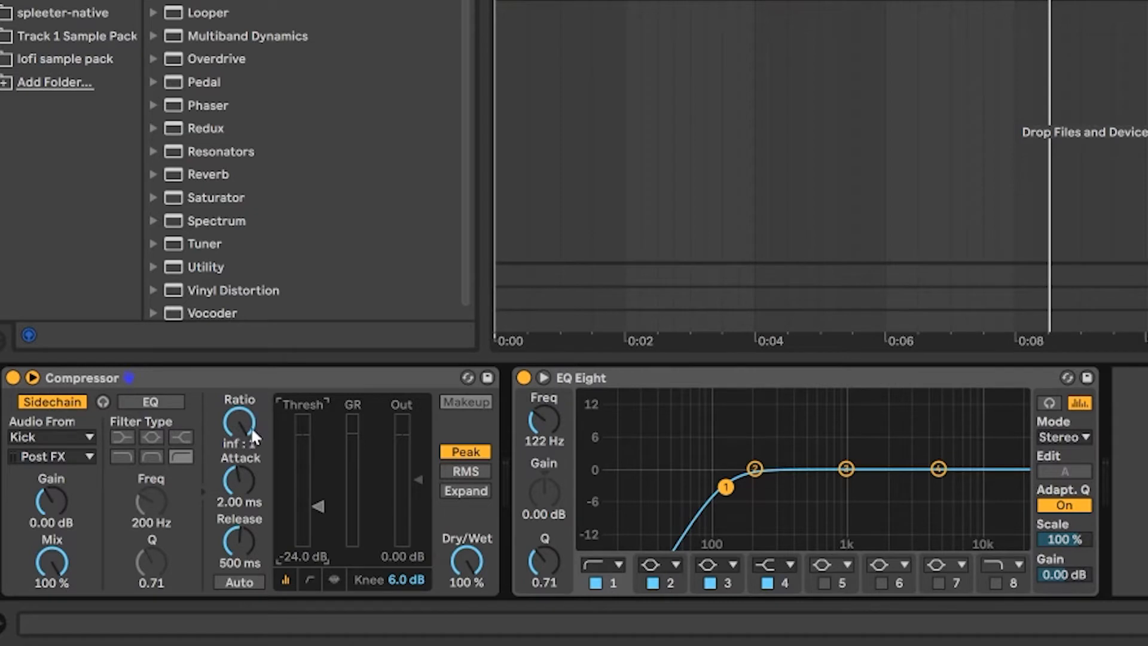
- Reduce the Melody compressor's ratio to 7.88:1, with the threshold at -15.7 dB and output gain at 4.95 dB
mouse_move(239, 425)
mouse_down()
mouse_move(239, 463)
mouse_move(240, 444)
mouse_up()
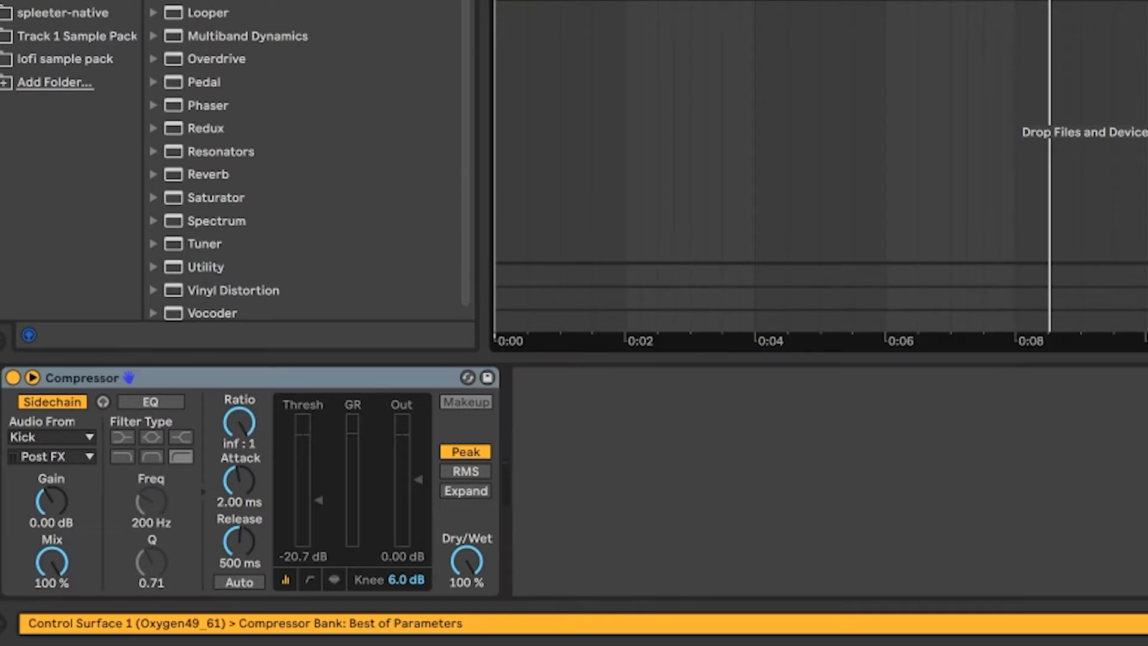
drag(239, 423, 239, 434)
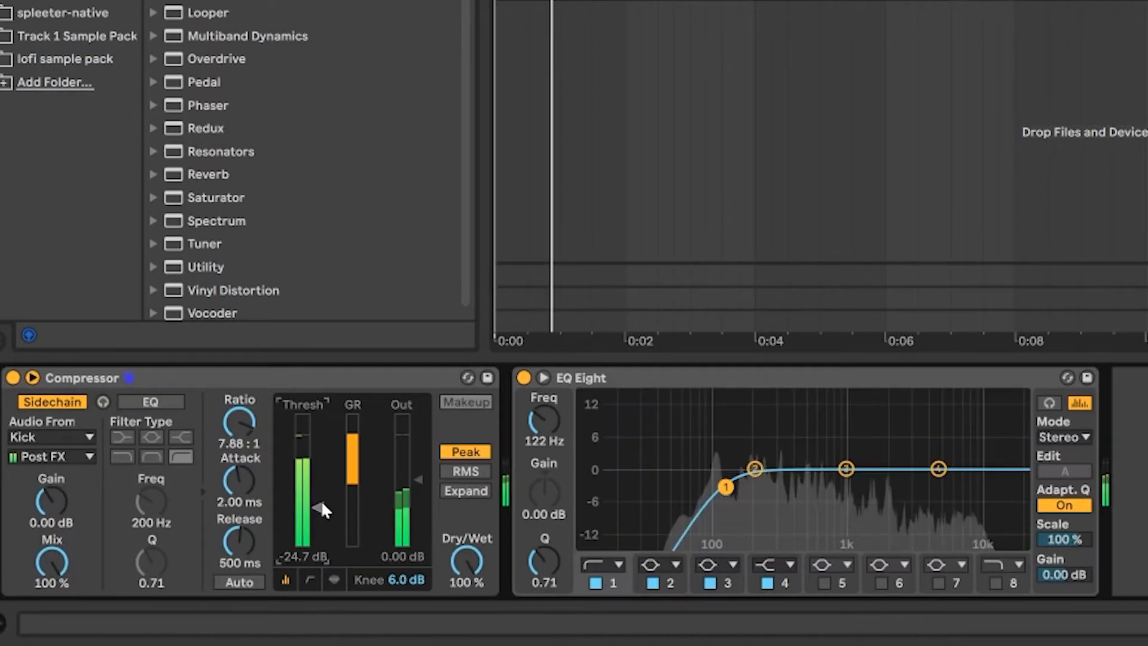
drag(318, 507, 318, 479)
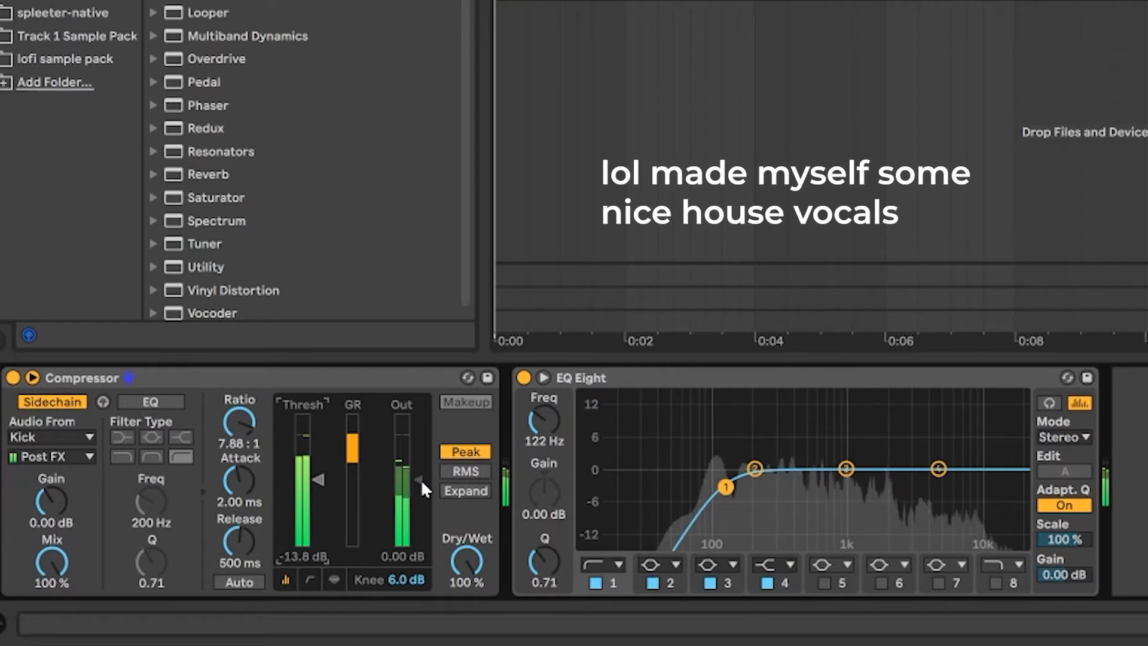
drag(417, 479, 417, 471)
drag(317, 477, 317, 485)
- Compare the compressed melody with the bypassed signal and raise the compressor's output gain to 6.94 dB
click(13, 377)
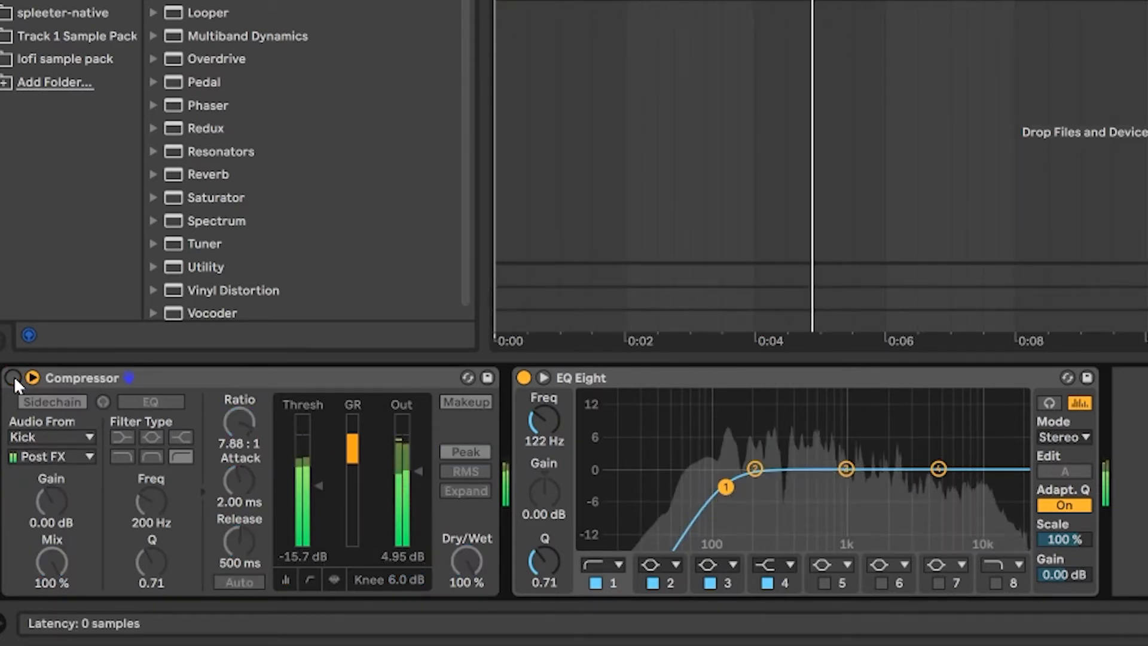
click(13, 377)
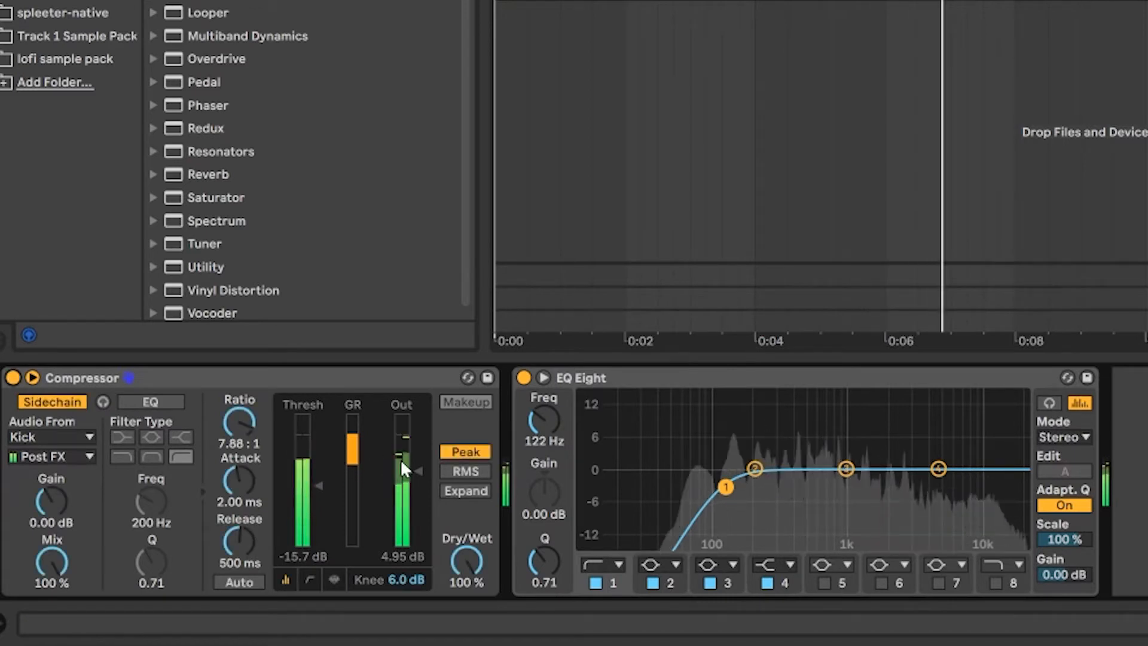
drag(421, 469, 422, 465)
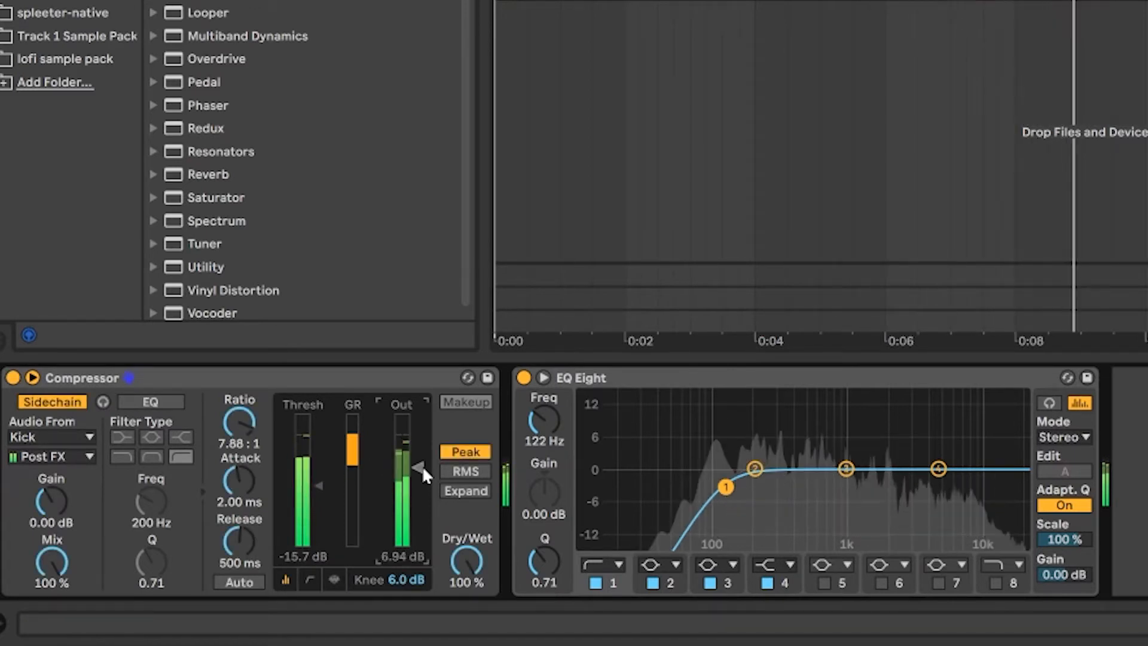
click(13, 377)
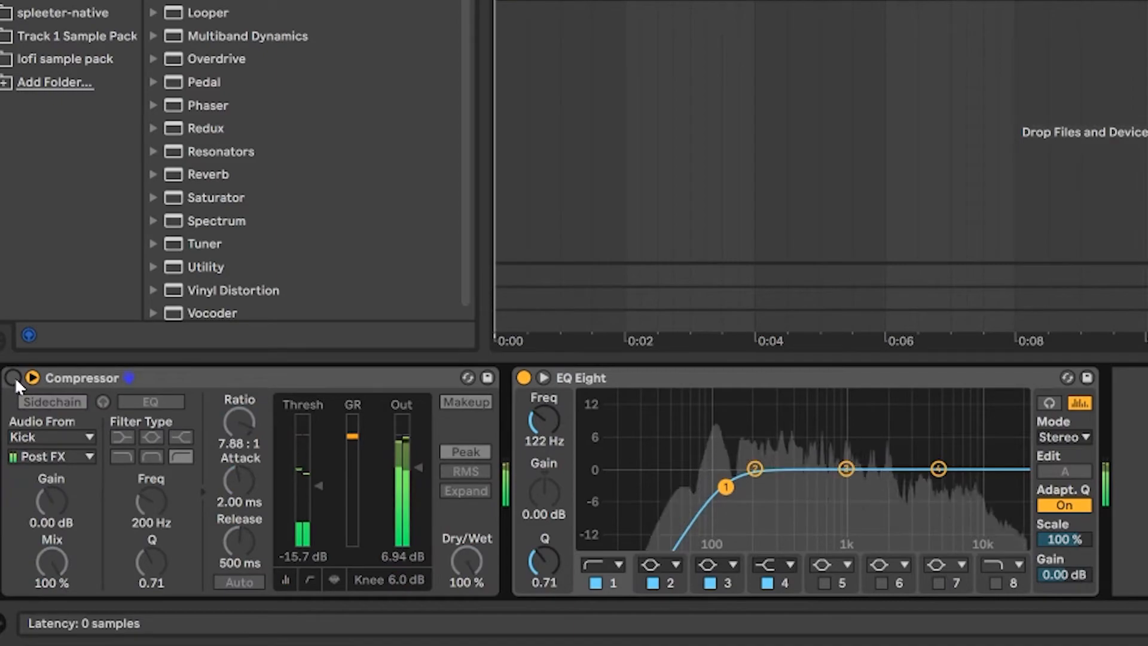
click(13, 378)
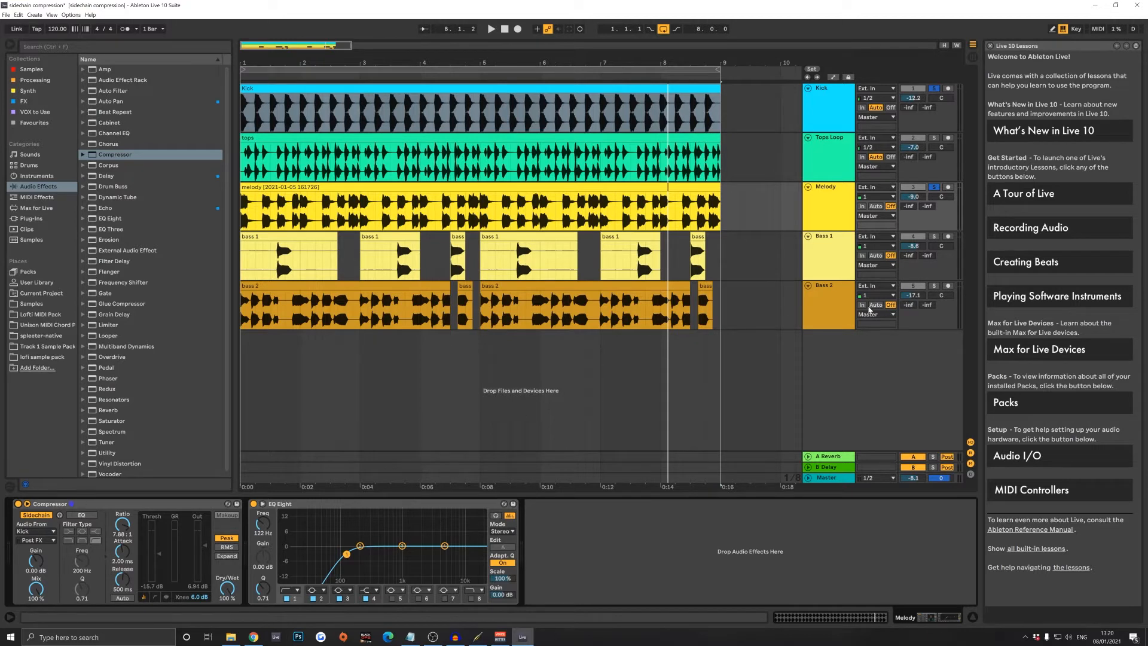
- Add a Compressor to the Tops Loop track and listen to that track soloed
click(935, 286)
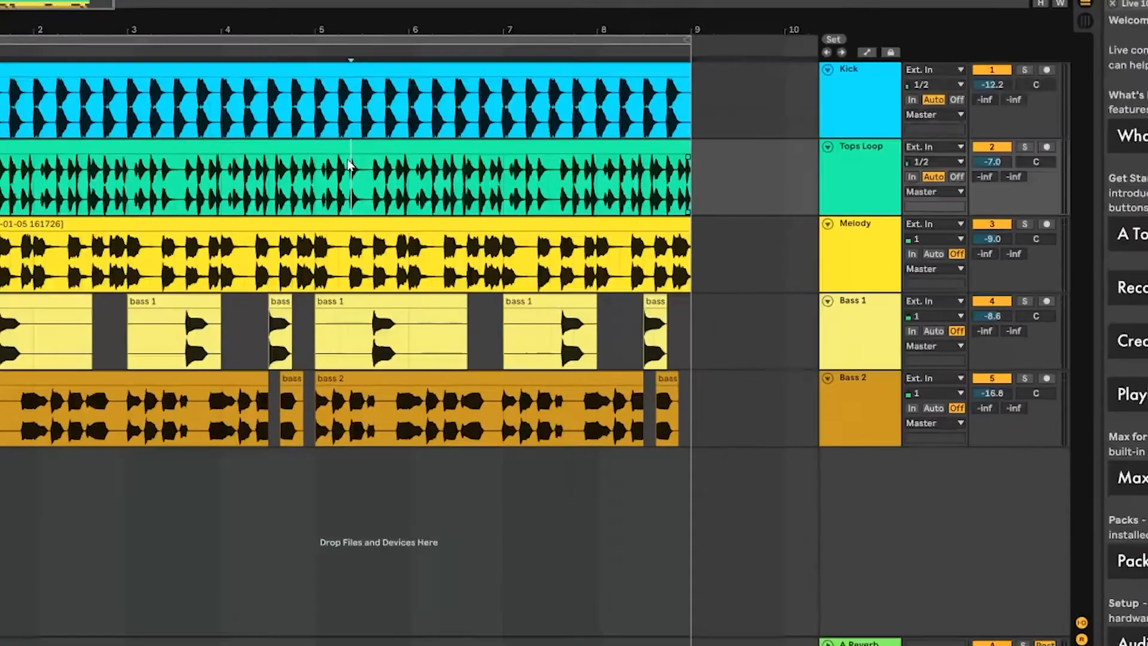
click(544, 144)
click(921, 225)
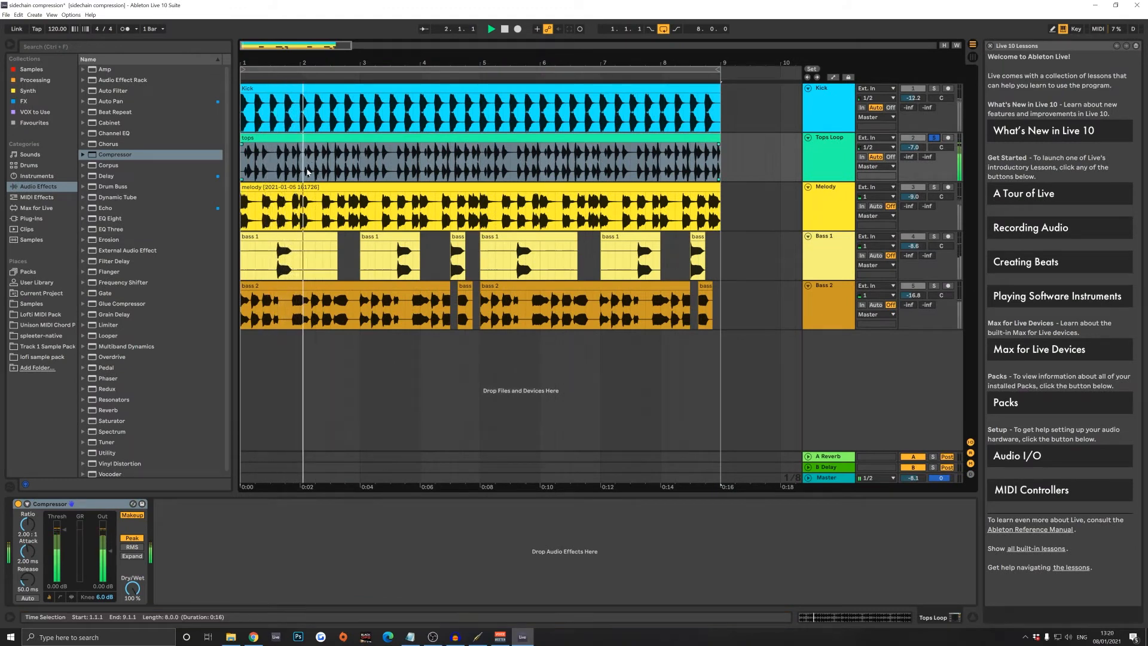
key(space)
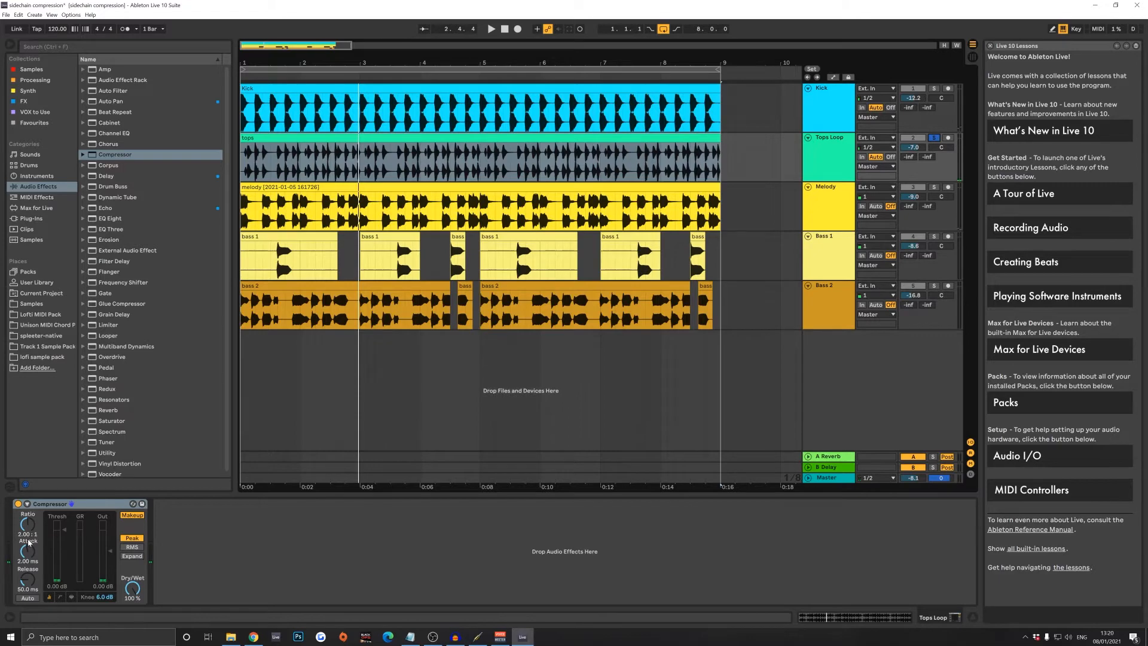
- Enable sidechain on the Tops Loop compressor and choose Kick as its audio source
click(27, 504)
click(43, 516)
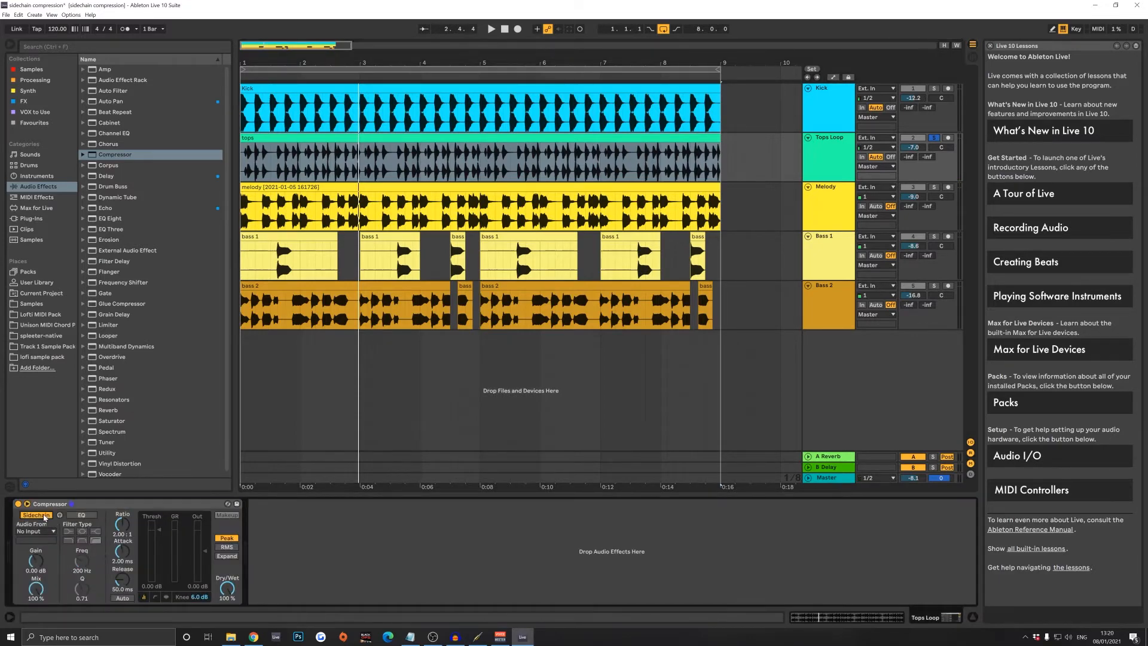
click(49, 532)
click(33, 501)
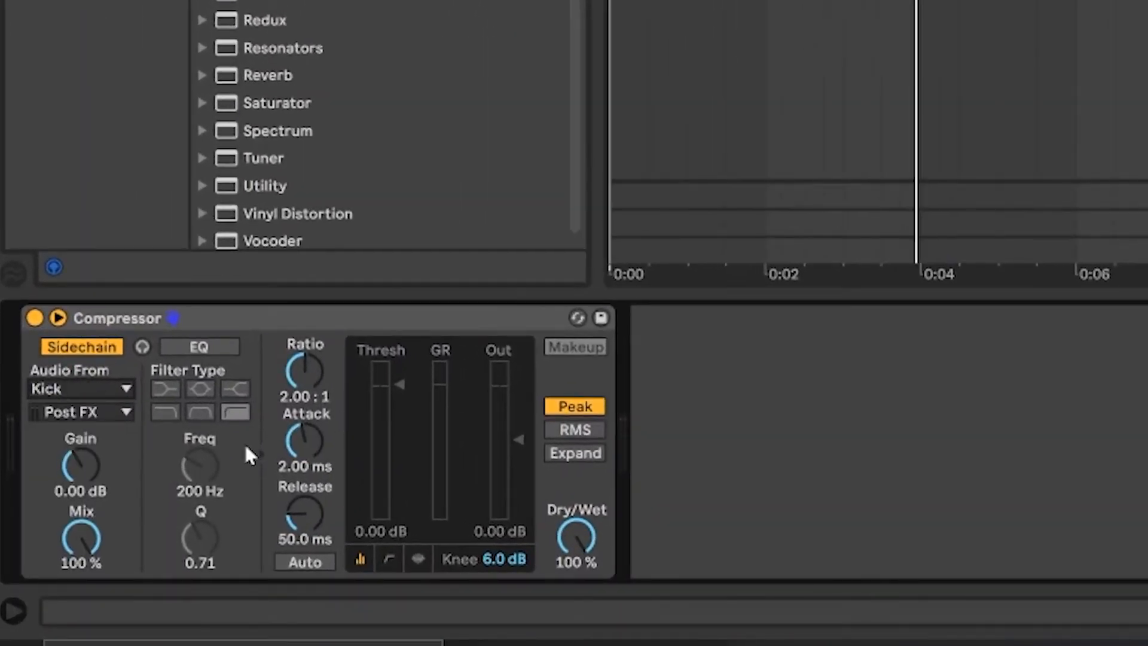
- Set the Tops Loop compressor's release to 500 ms and its ratio to 2.74:1
click(301, 509)
text(500)
key(Return)
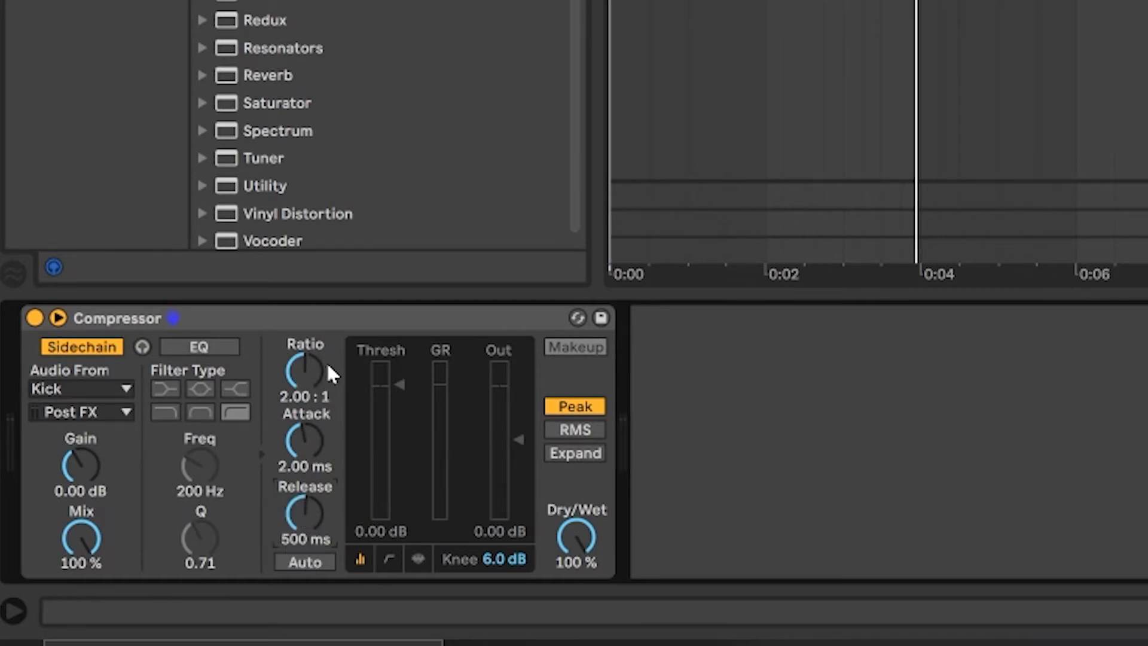
drag(305, 371, 305, 349)
click(837, 3)
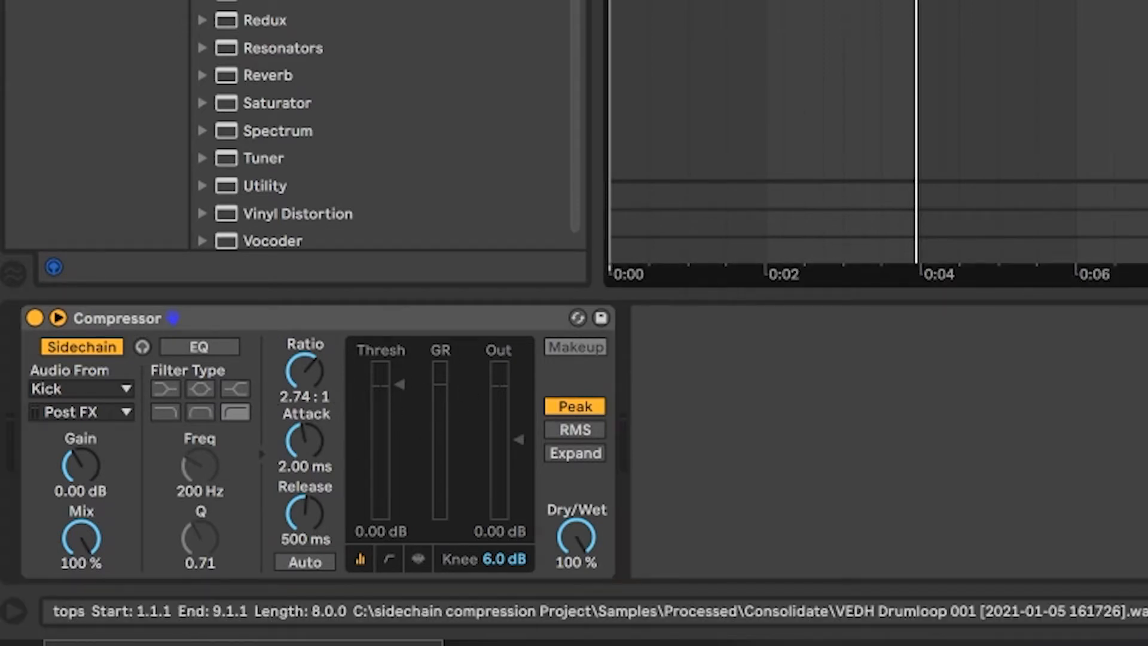
- During playback, set the Tops Loop compressor's threshold to -6.84 dB and output to 2.31 dB, comparing against the bypassed signal
key(space)
drag(402, 384, 402, 412)
drag(528, 439, 529, 434)
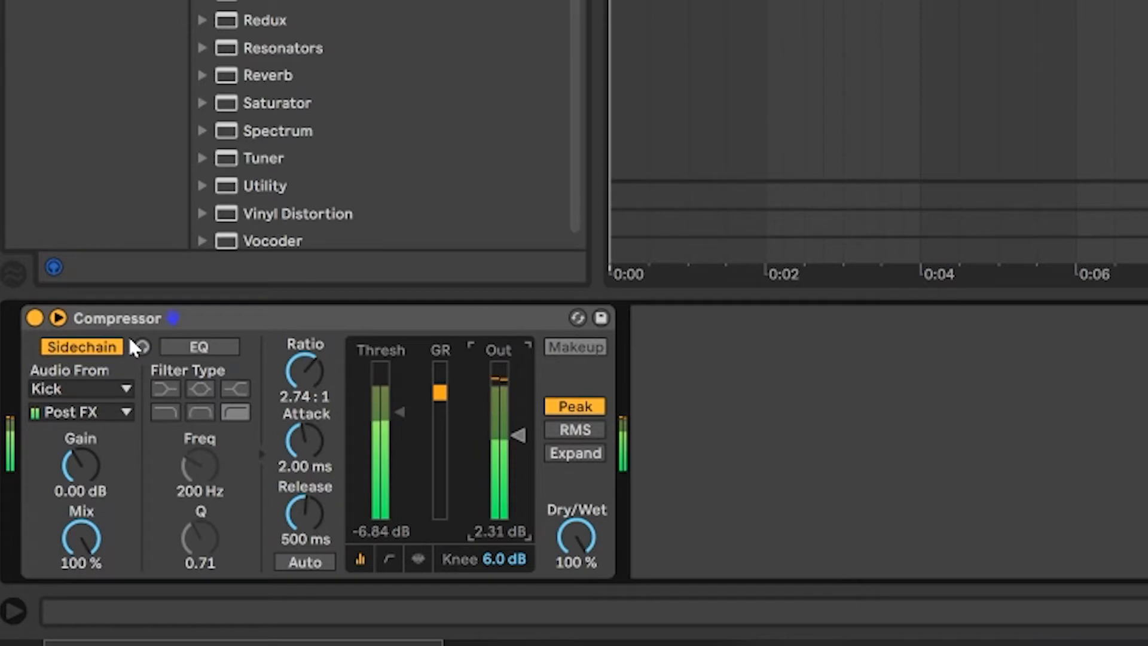
click(37, 315)
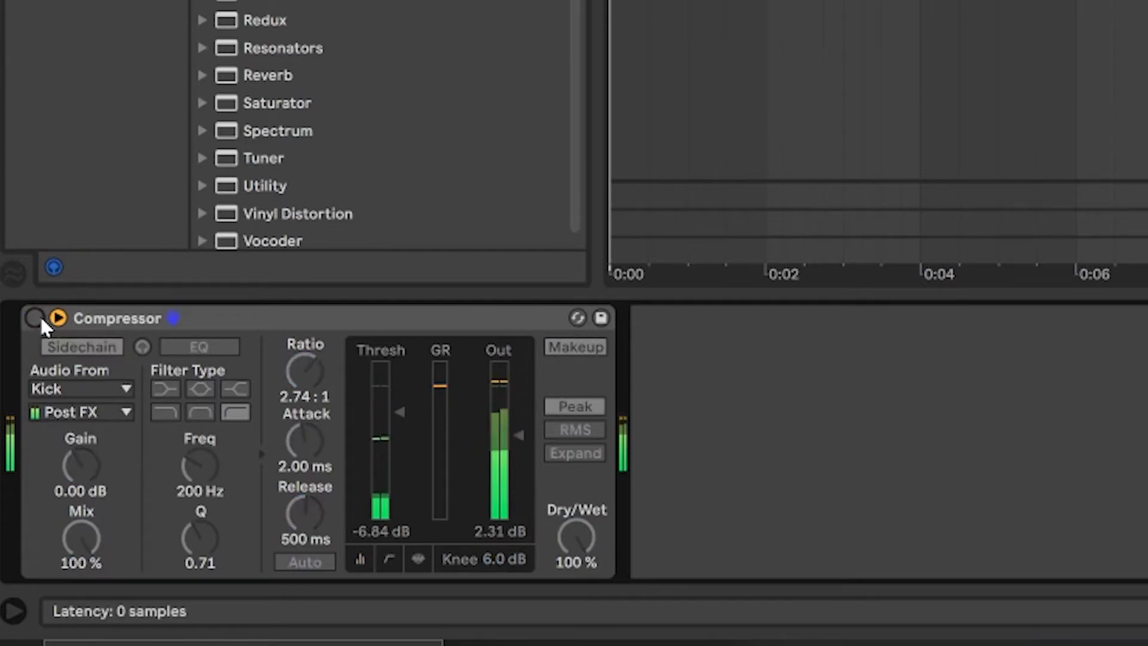
click(40, 315)
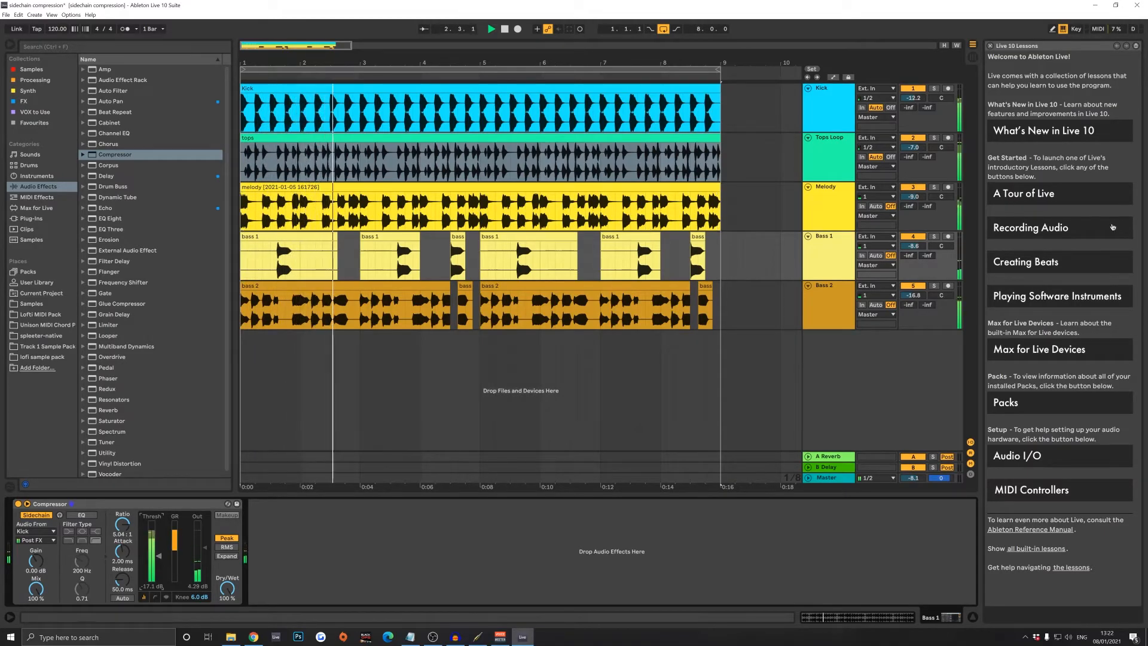
- Lower the Bass 1 track volume to -12.3 dB while the full mix plays, and select the Bass 2 track
drag(921, 247, 920, 265)
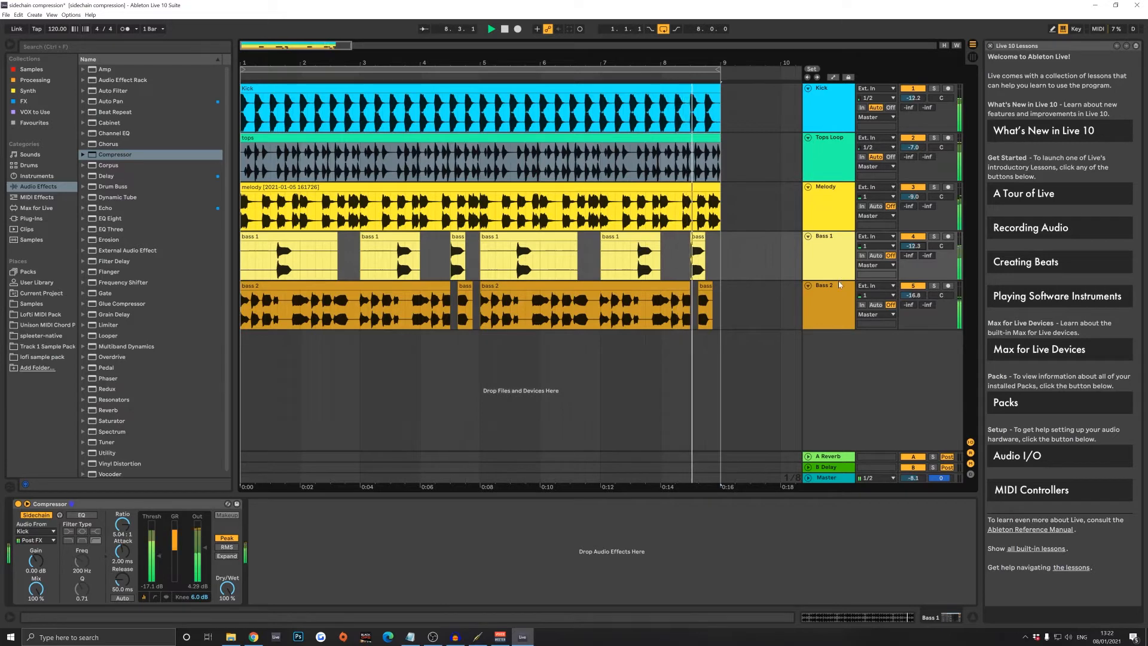
click(837, 301)
key(space)
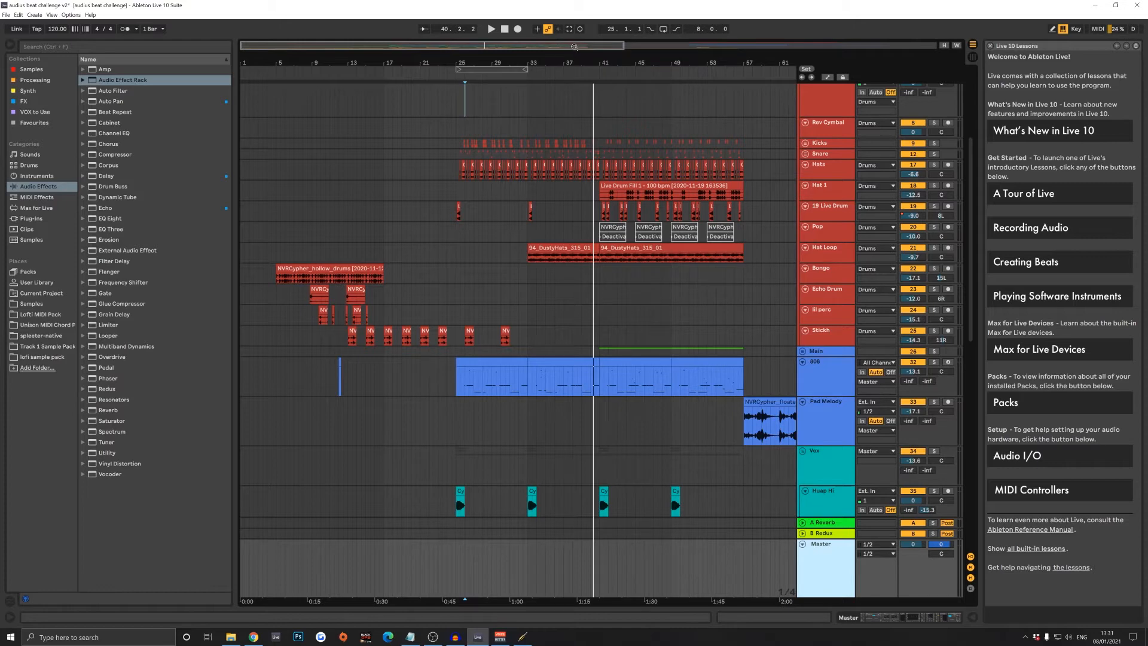
- Play the audius beat challenge v2 arrangement from bar 41
drag(587, 52, 583, 100)
drag(543, 56, 515, 71)
click(614, 235)
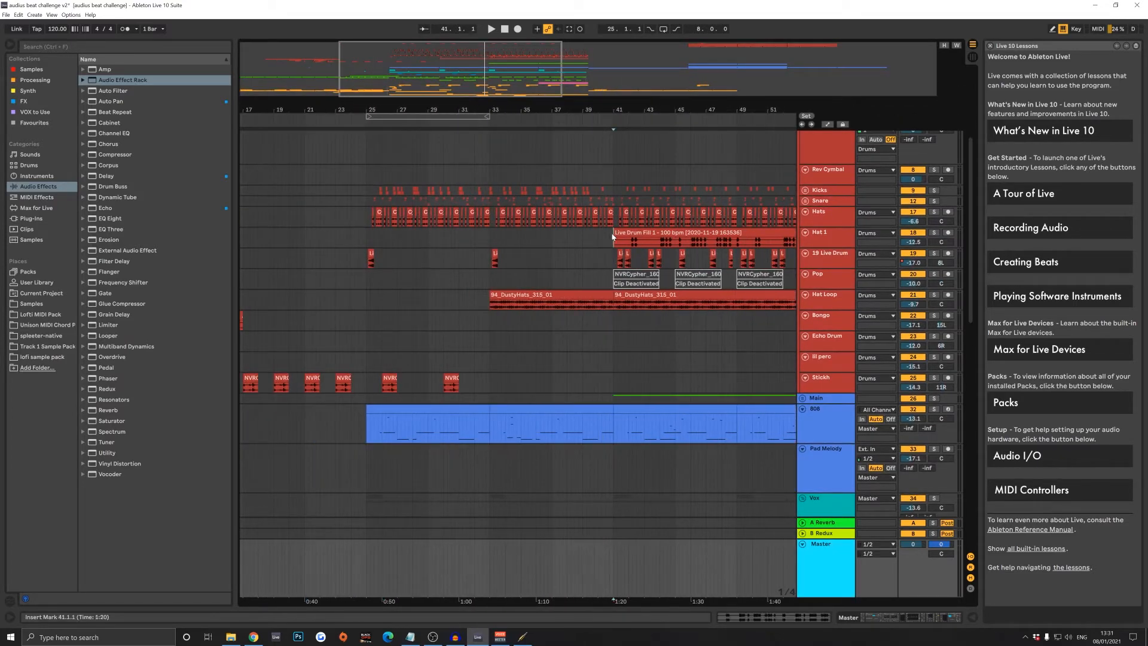
key(space)
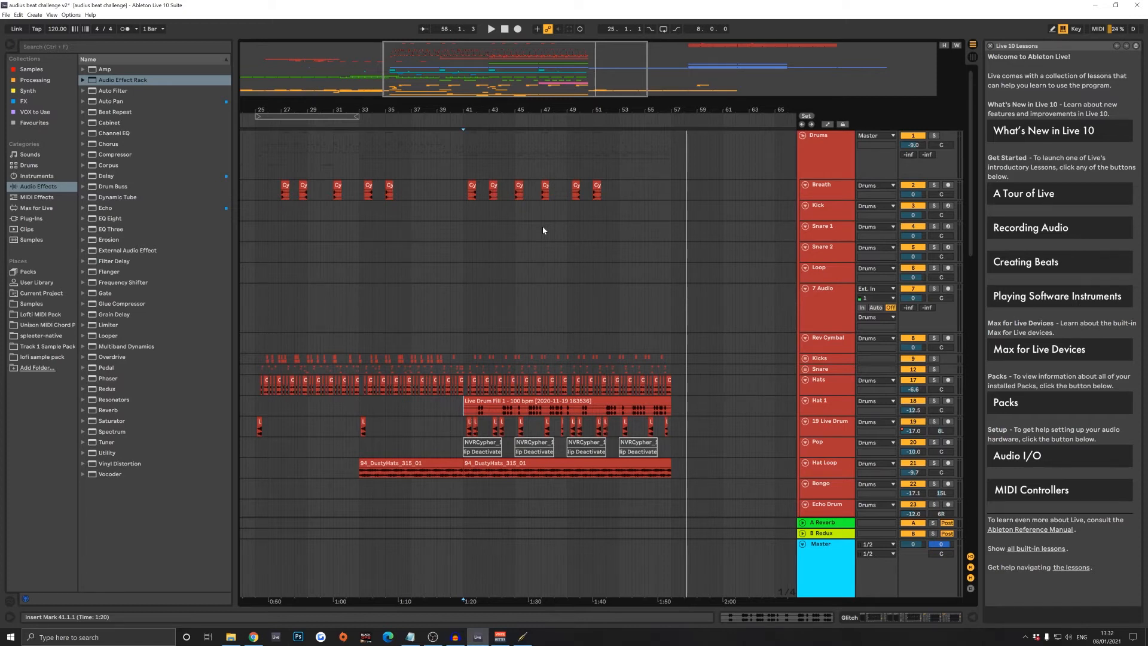
- Locate and select the Snare track among the drum tracks of the arrangement
scroll(566, 249, down, 3)
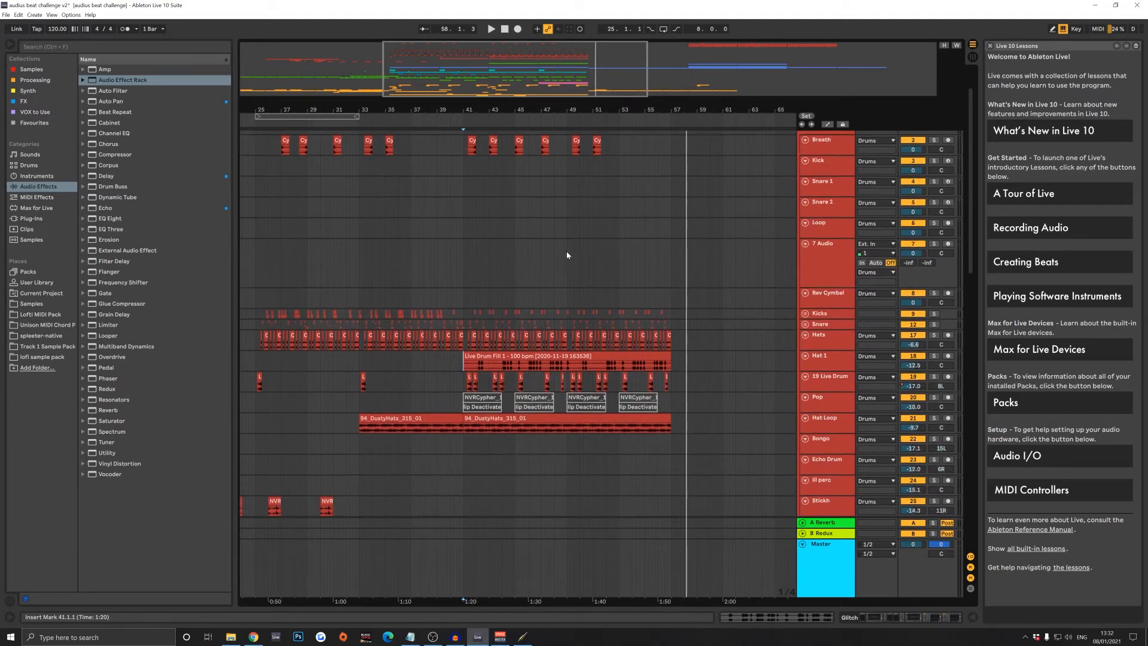
scroll(526, 246, down, 5)
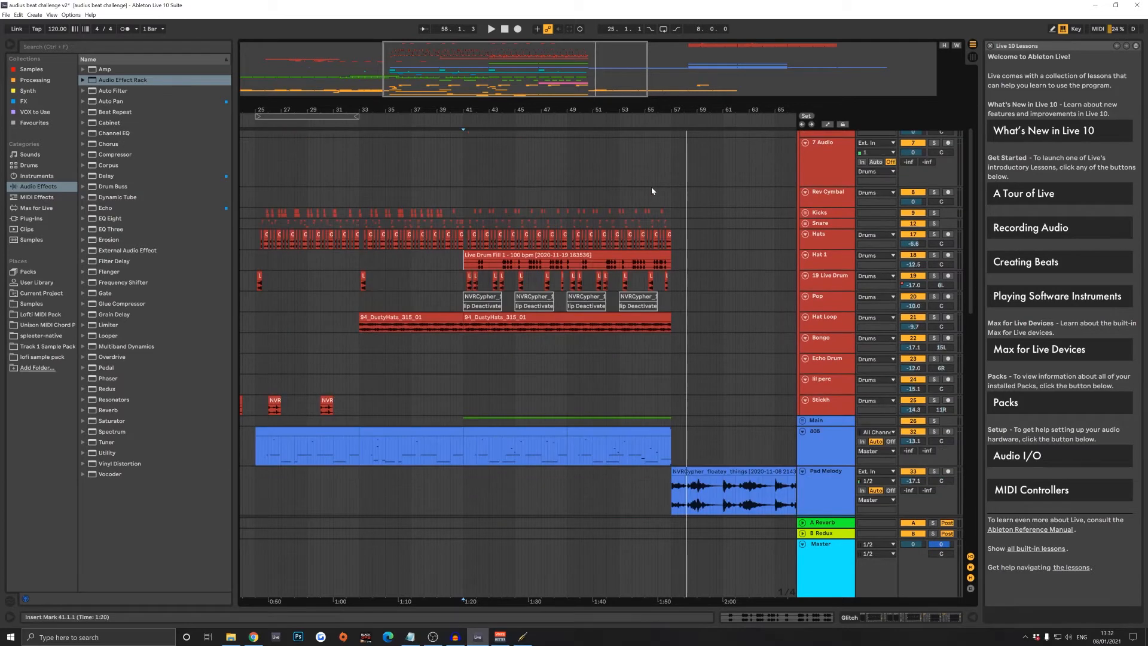
click(821, 224)
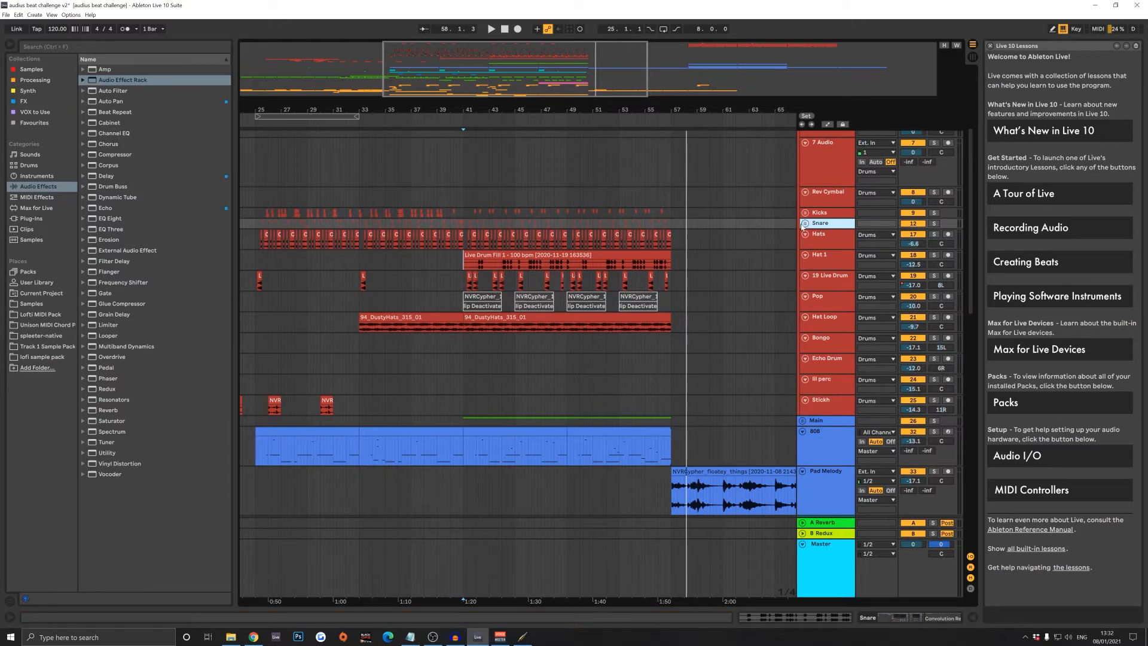
- Look through the arrangement's drum, vocal, glitch and FX tracks to review which ones can be sidechained
click(805, 224)
scroll(526, 227, down, 10)
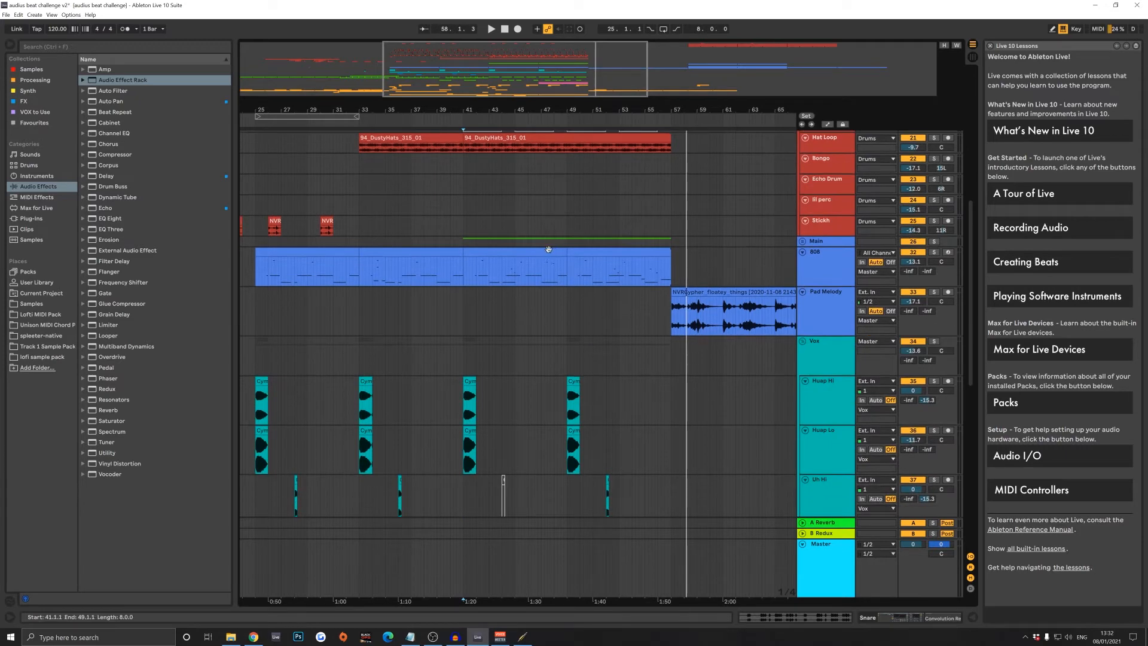
scroll(552, 245, down, 5)
scroll(546, 255, down, 2)
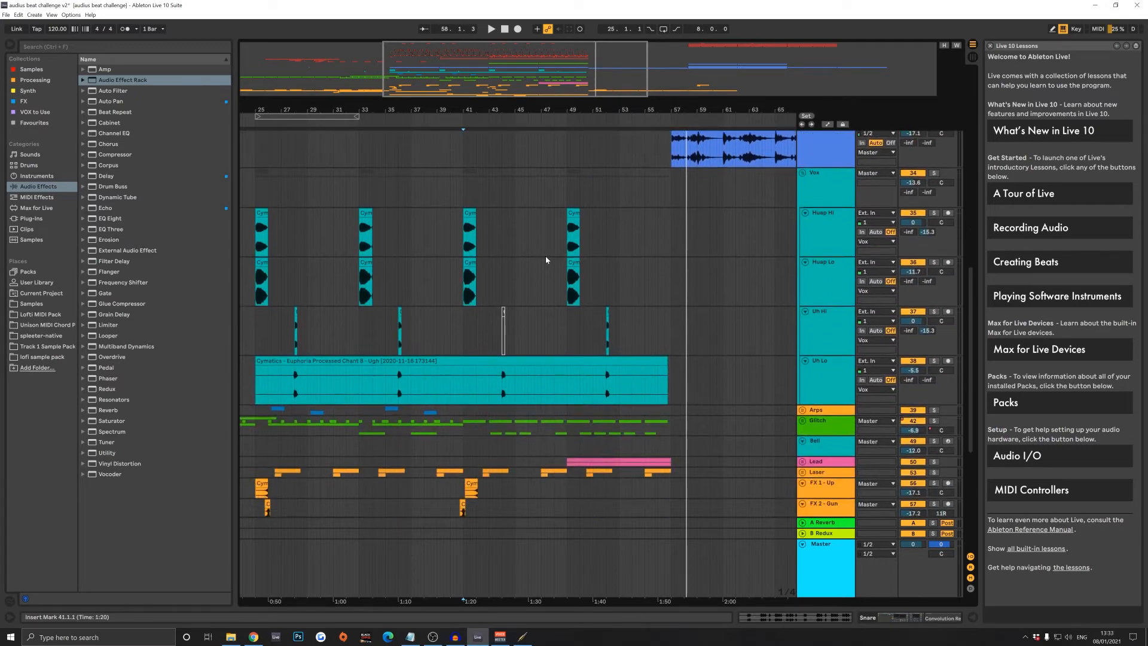
scroll(569, 225, up, 6)
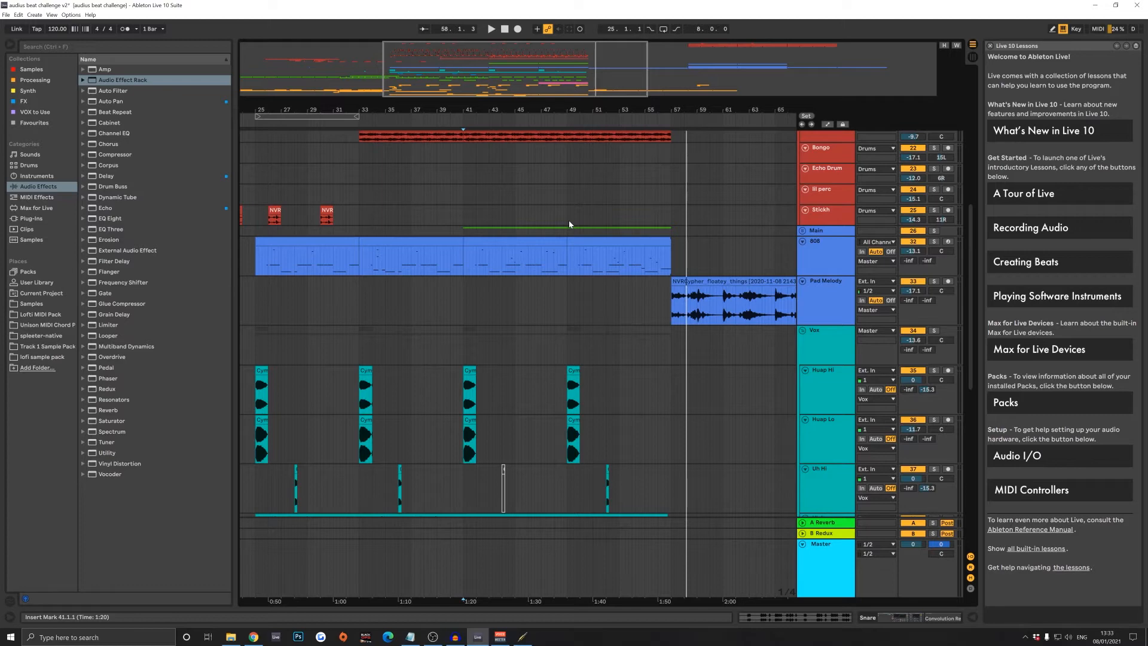
scroll(569, 222, down, 10)
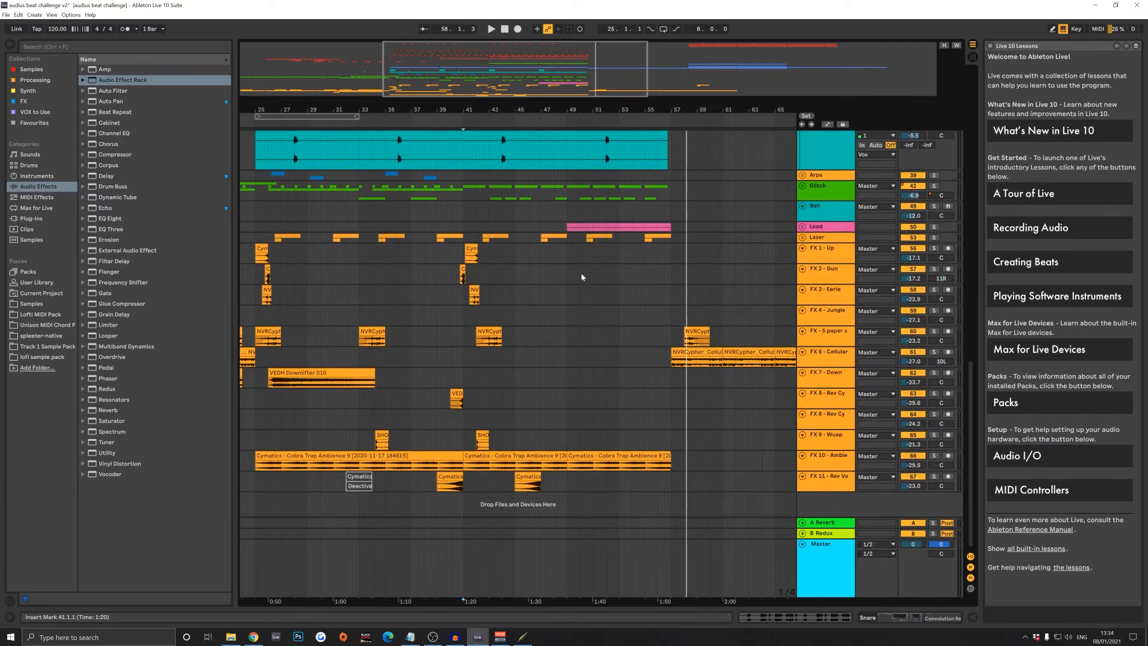
scroll(580, 263, up, 15)
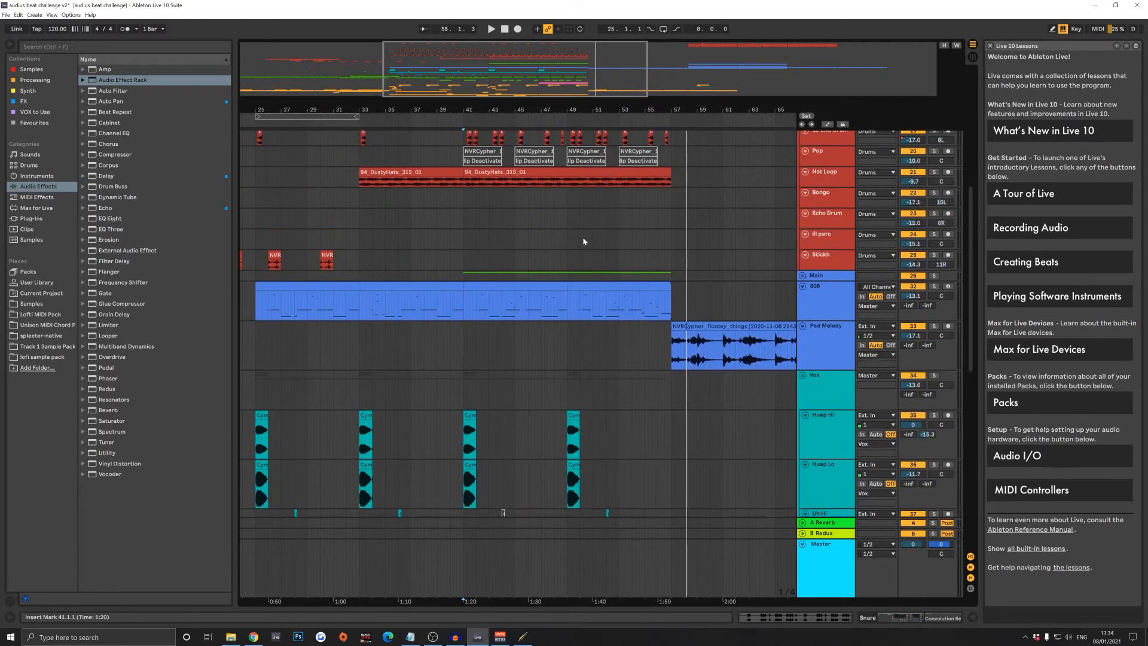
scroll(587, 233, up, 4)
scroll(604, 222, down, 10)
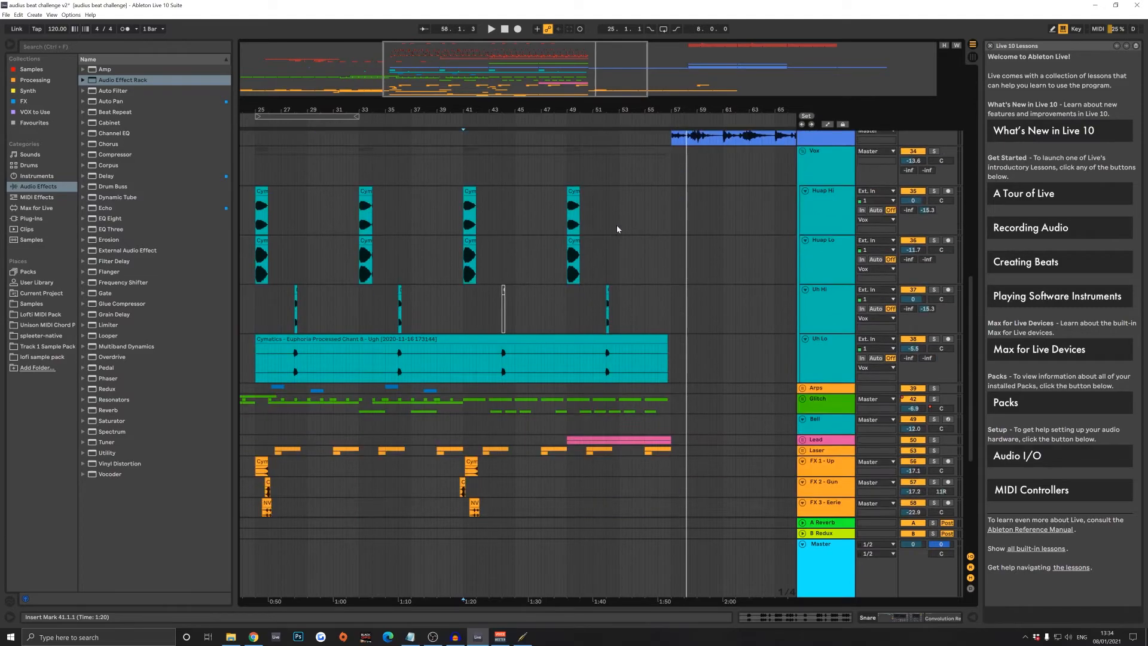
scroll(669, 248, down, 4)
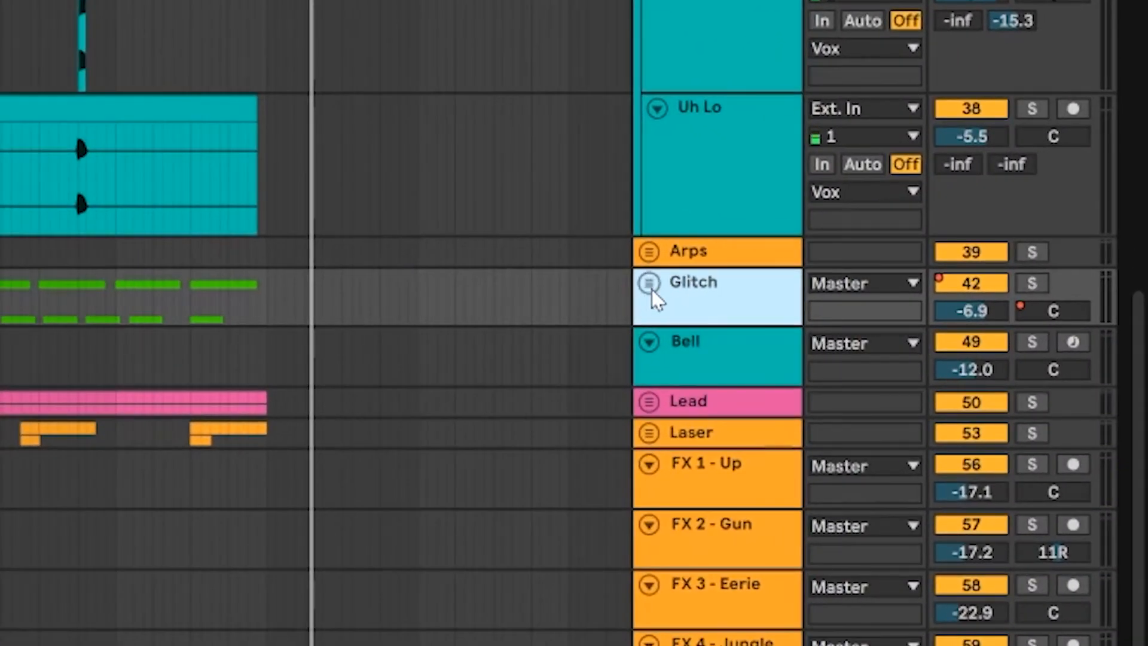
- Unfold the Glitch group to show its tracks, keep the Lead group folded and select the Arps group
click(650, 283)
scroll(652, 296, up, 3)
click(648, 460)
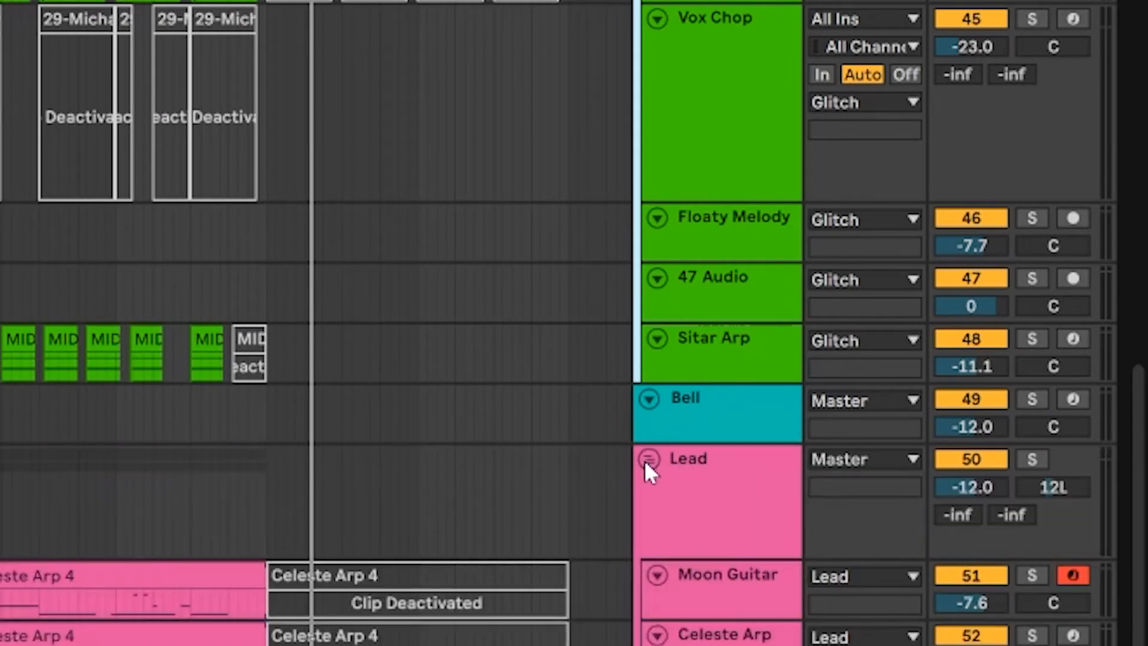
scroll(506, 441, down, 5)
click(649, 296)
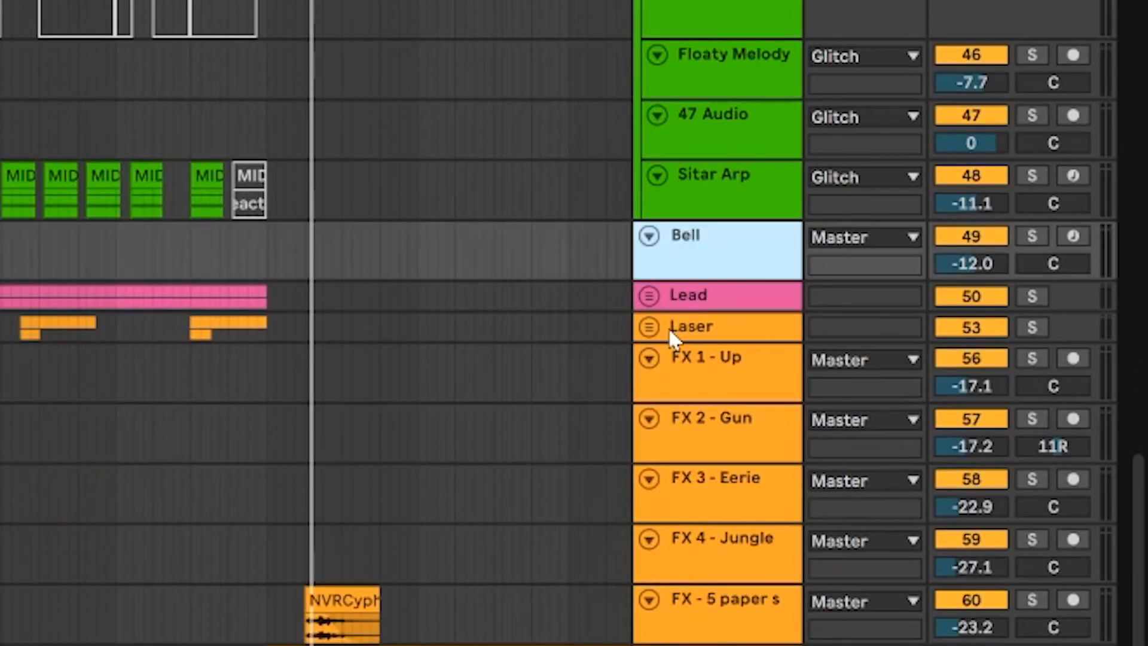
scroll(674, 293, up, 10)
click(709, 55)
scroll(700, 54, up, 15)
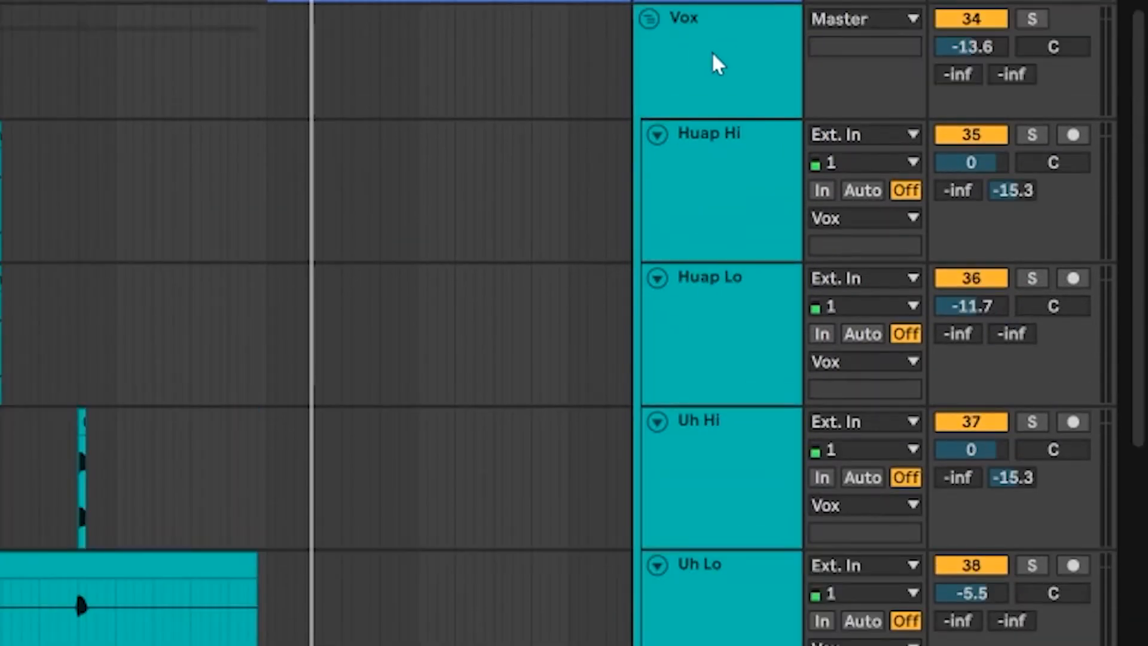
- Select the Vox group and display its device chain with the sidechain compressors
click(713, 61)
scroll(243, 76, down, 4)
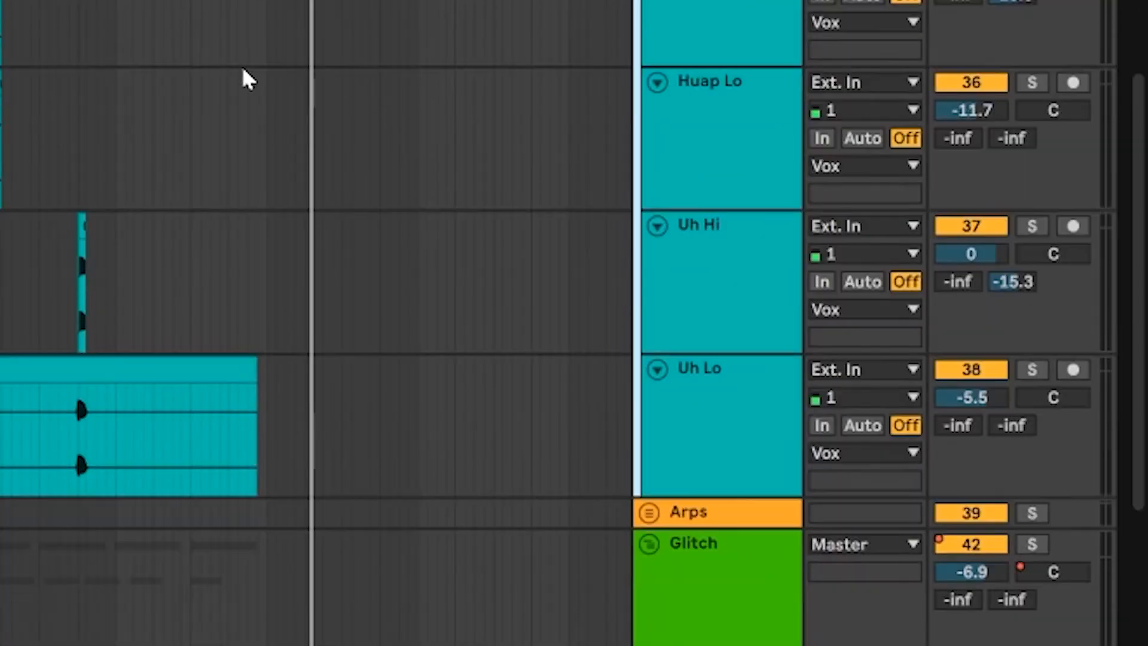
scroll(243, 76, down, 2)
scroll(90, 72, down, 3)
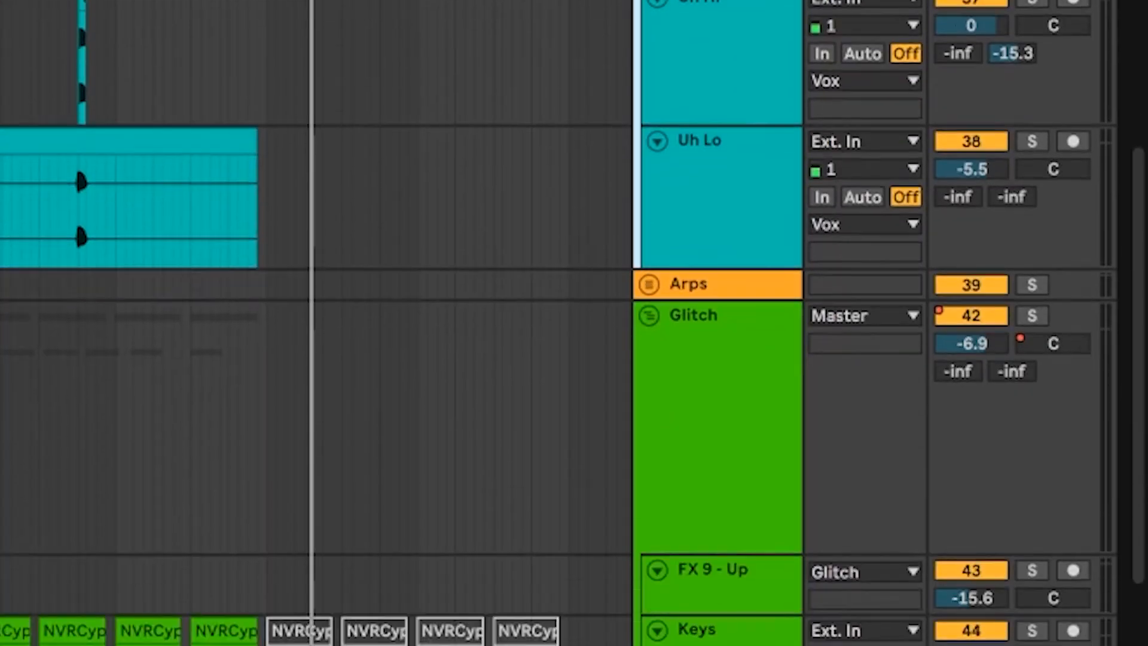
scroll(90, 72, up, 7)
scroll(383, 554, down, 7)
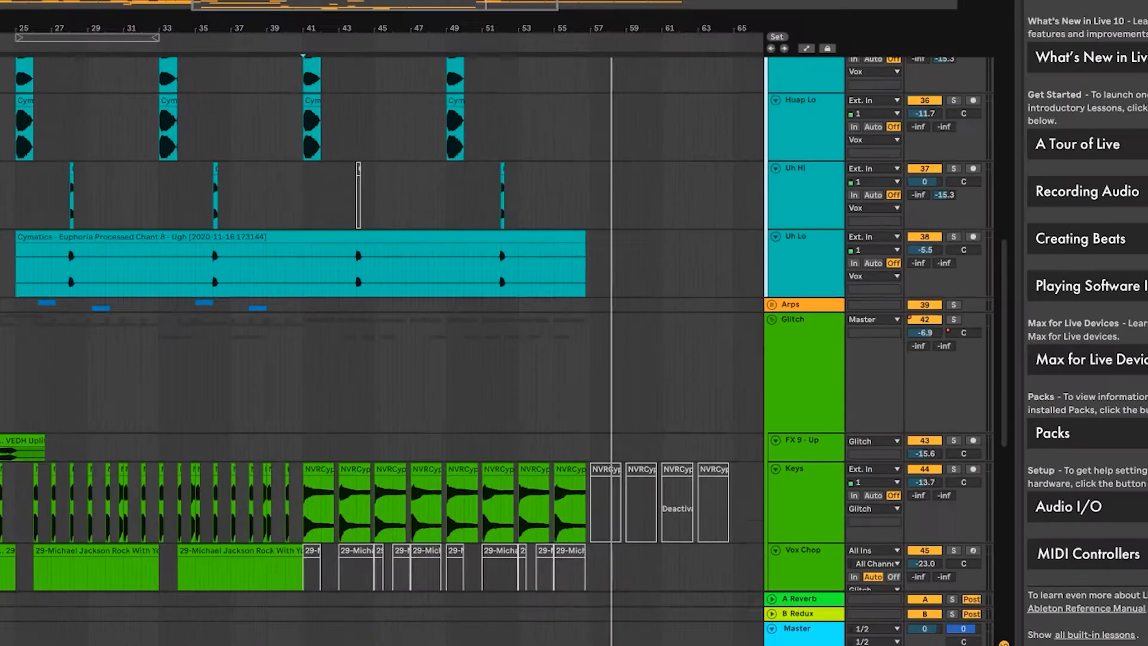
click(885, 619)
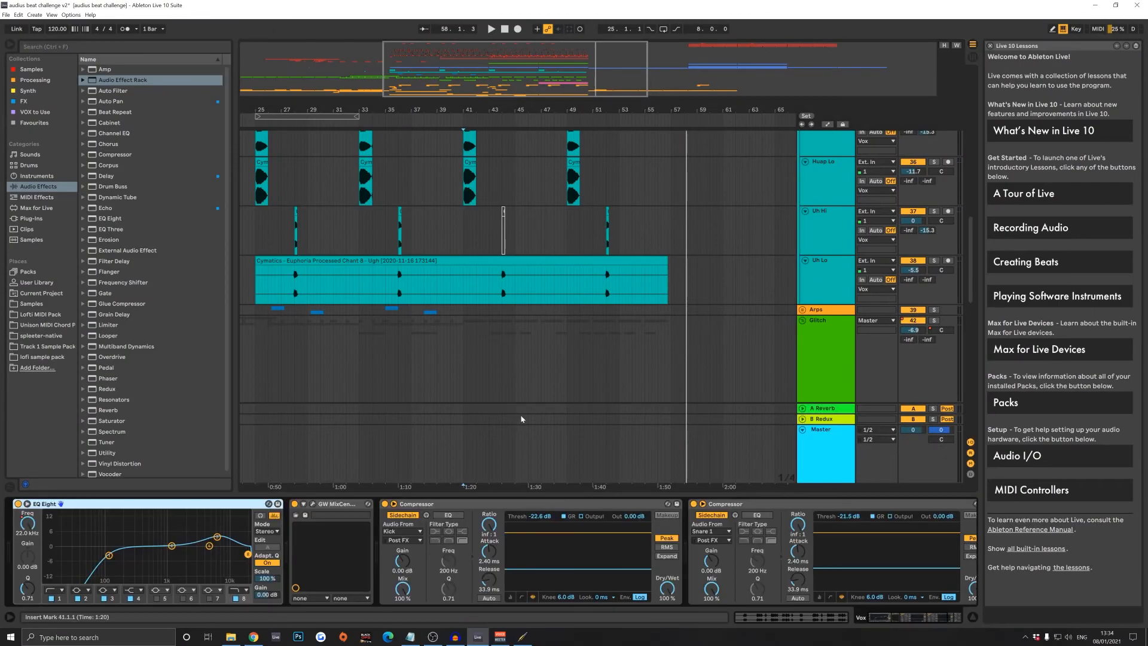
- Examine the Vox group's two sidechain compressors, the Kick-driven one and the Snare 1-driven one
click(514, 504)
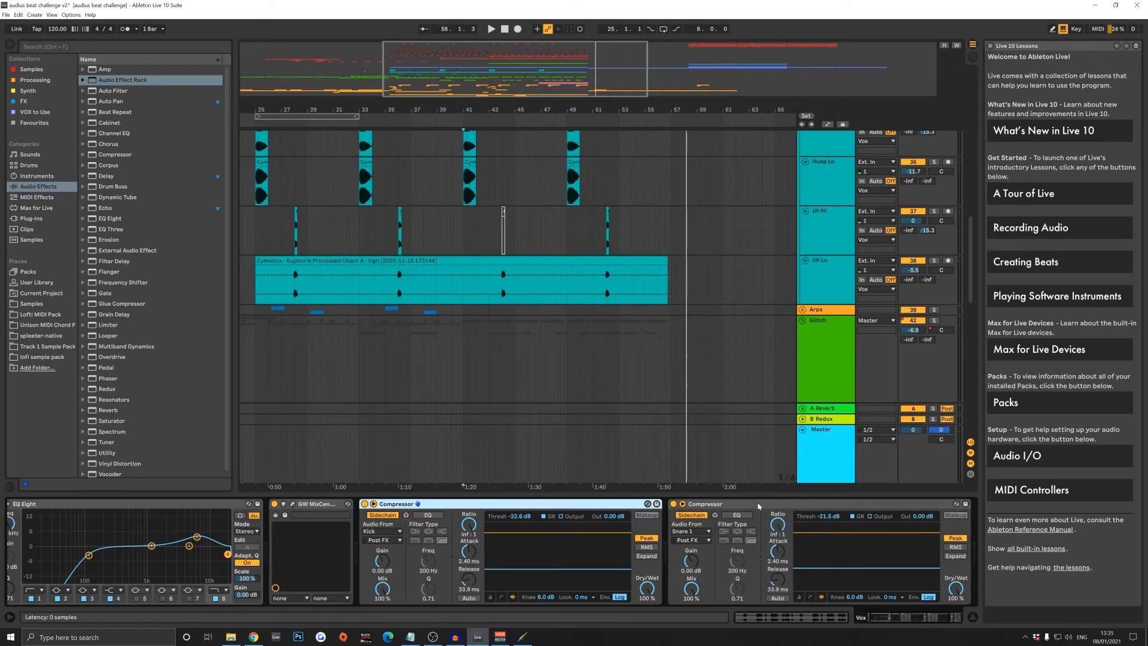
shift+click(759, 504)
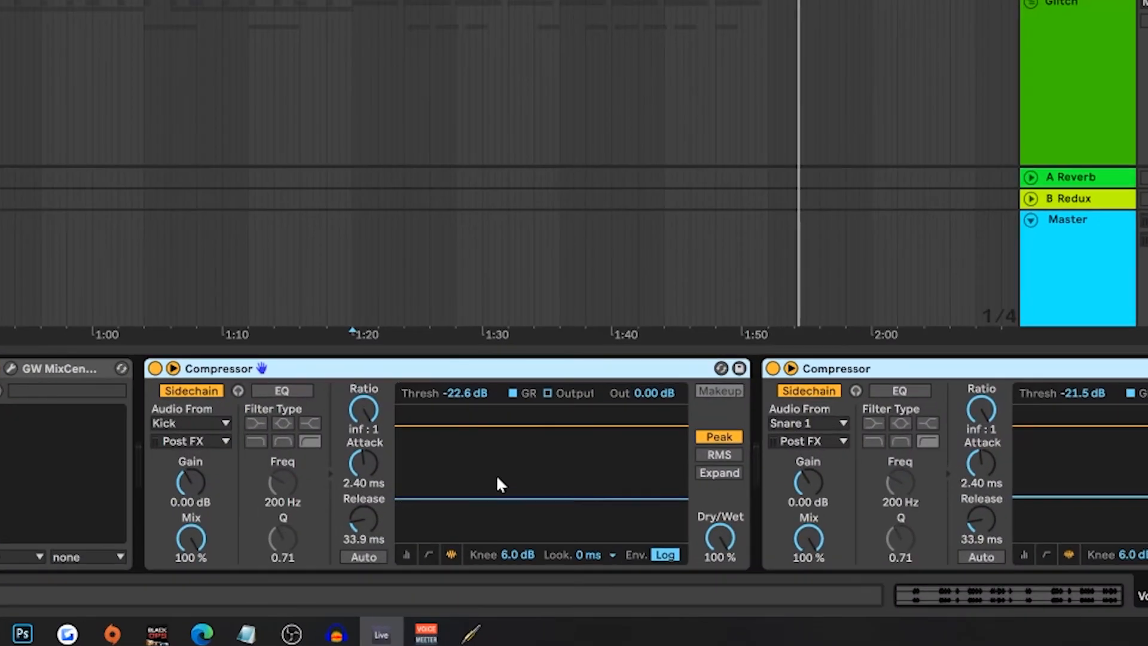
click(489, 504)
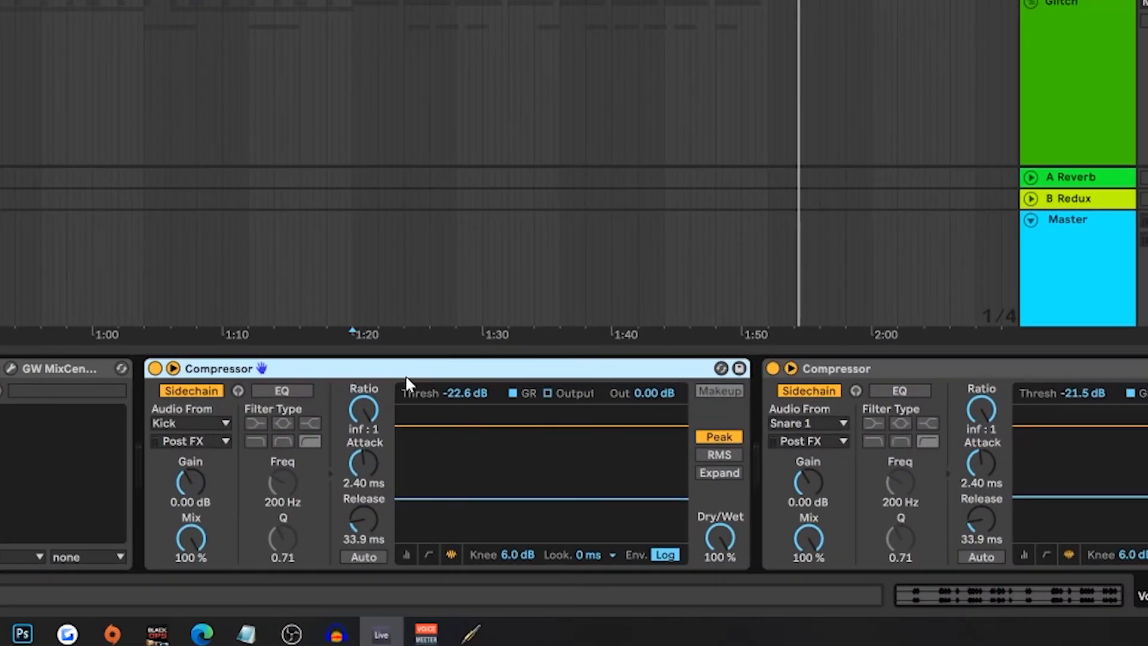
click(909, 368)
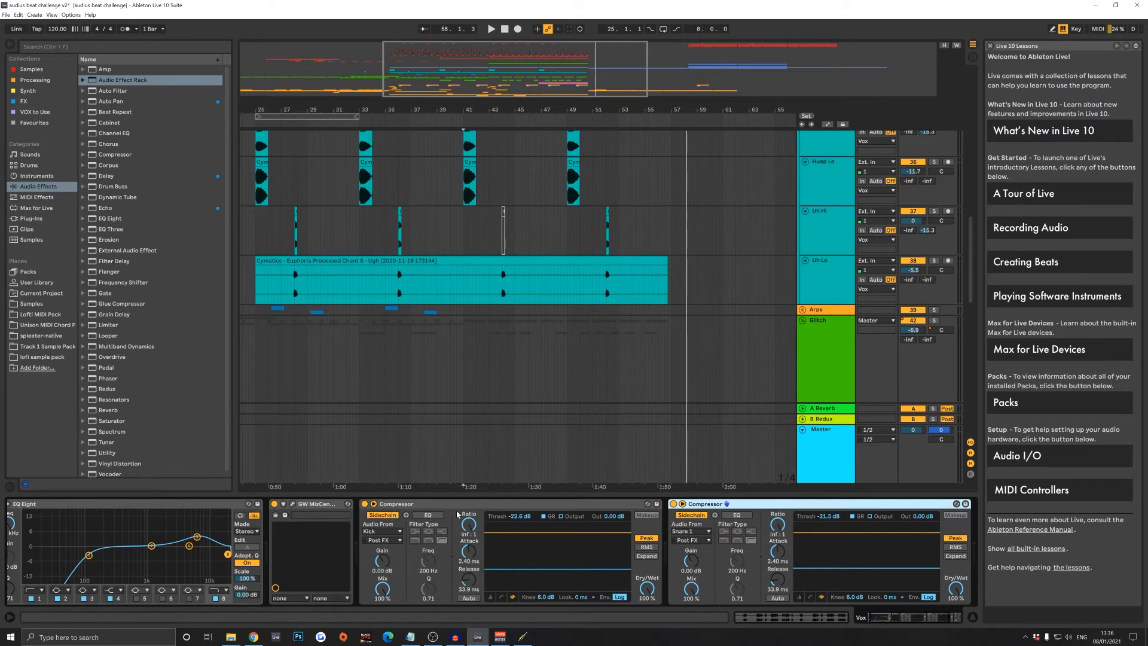
scroll(651, 455, up, 1)
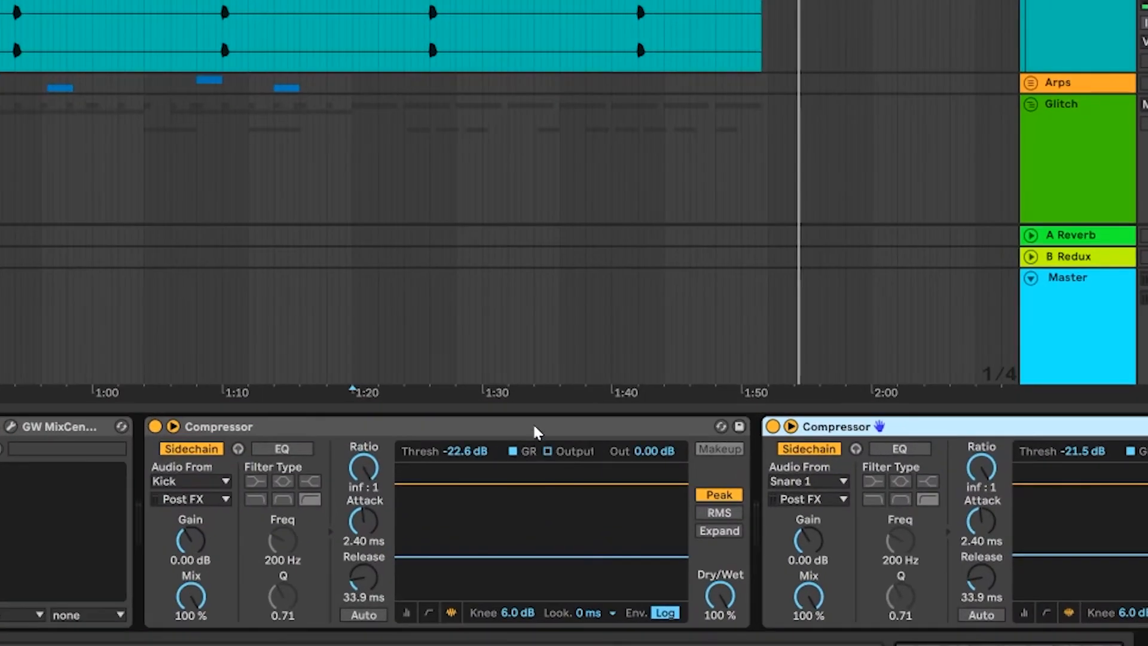
- Check the available sidechain sources on both Vox compressors, leaving them set to Kick and Snare 1
click(410, 524)
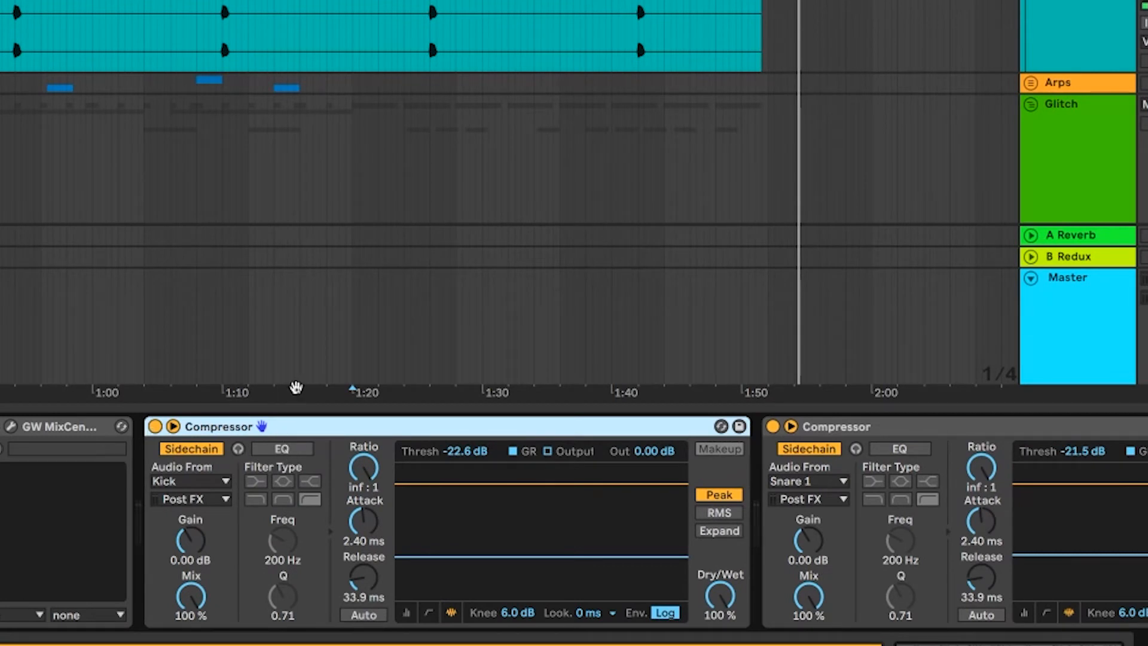
click(202, 482)
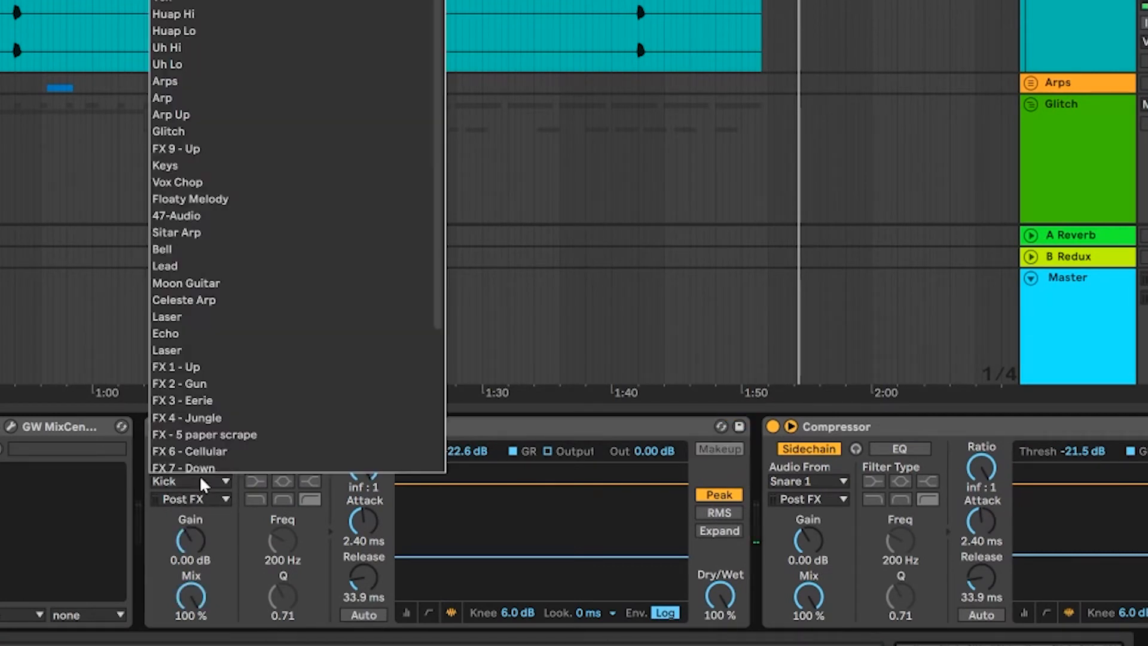
click(842, 481)
click(803, 485)
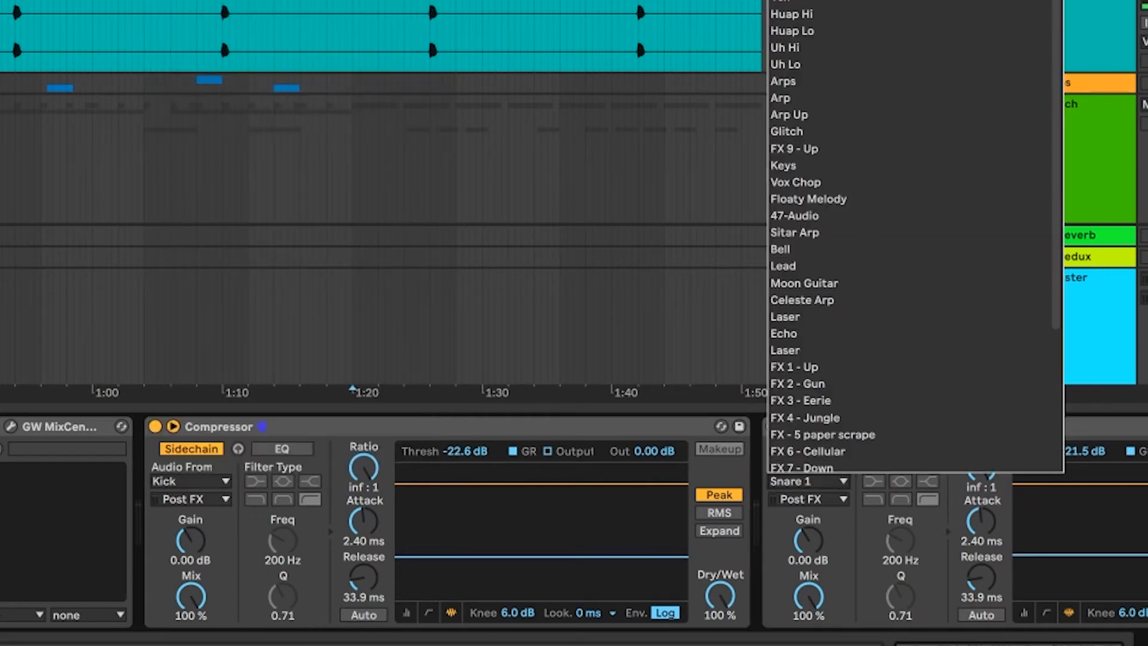
key(Escape)
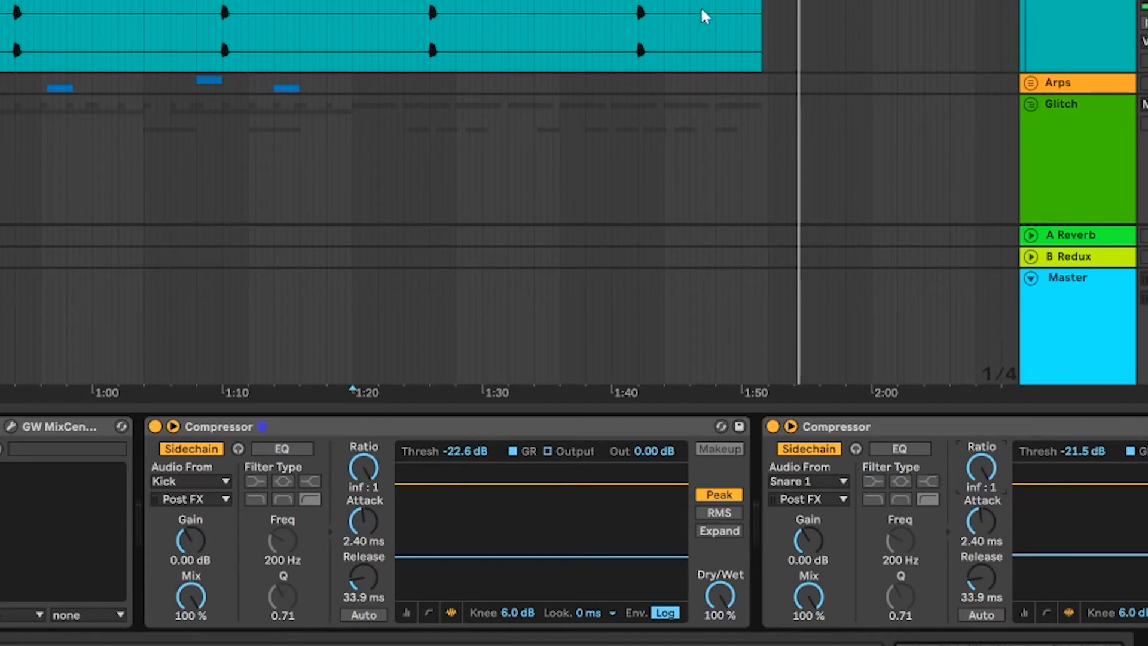
- Select both sidechain compressors on the Vox group together and copy them
click(951, 426)
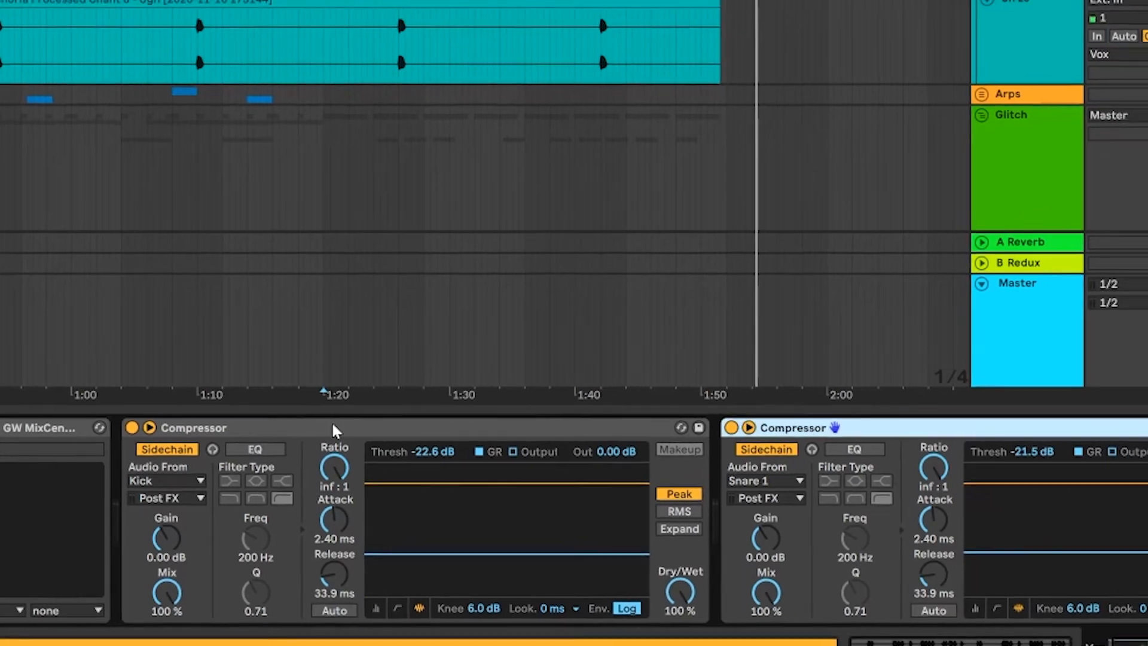
click(326, 429)
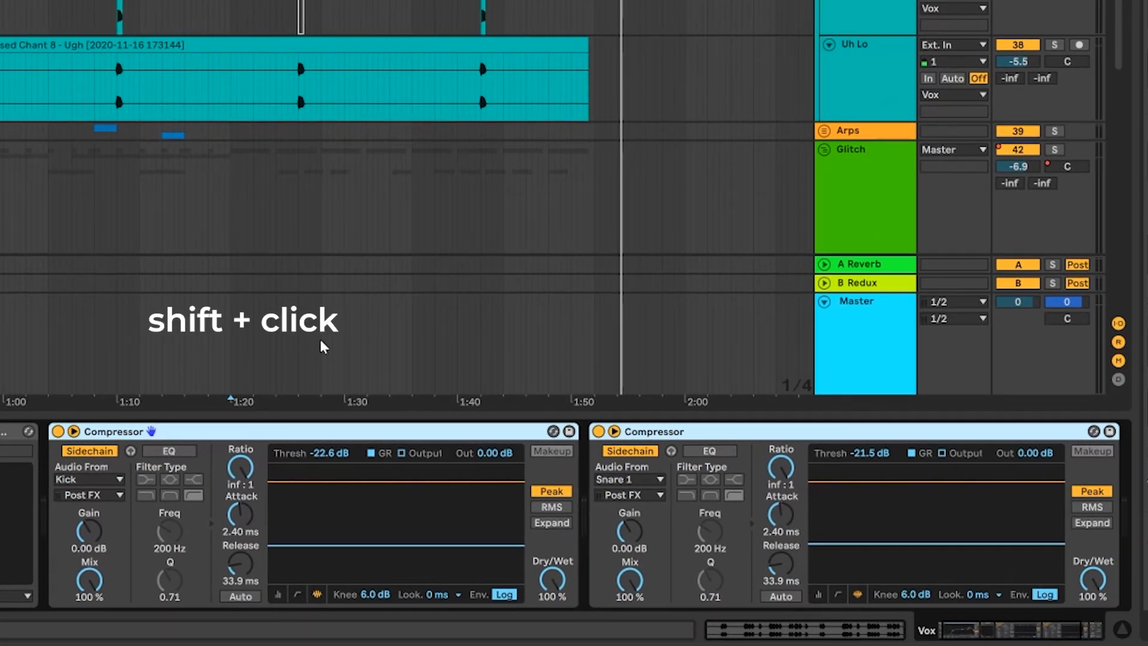
key(ctrl+c)
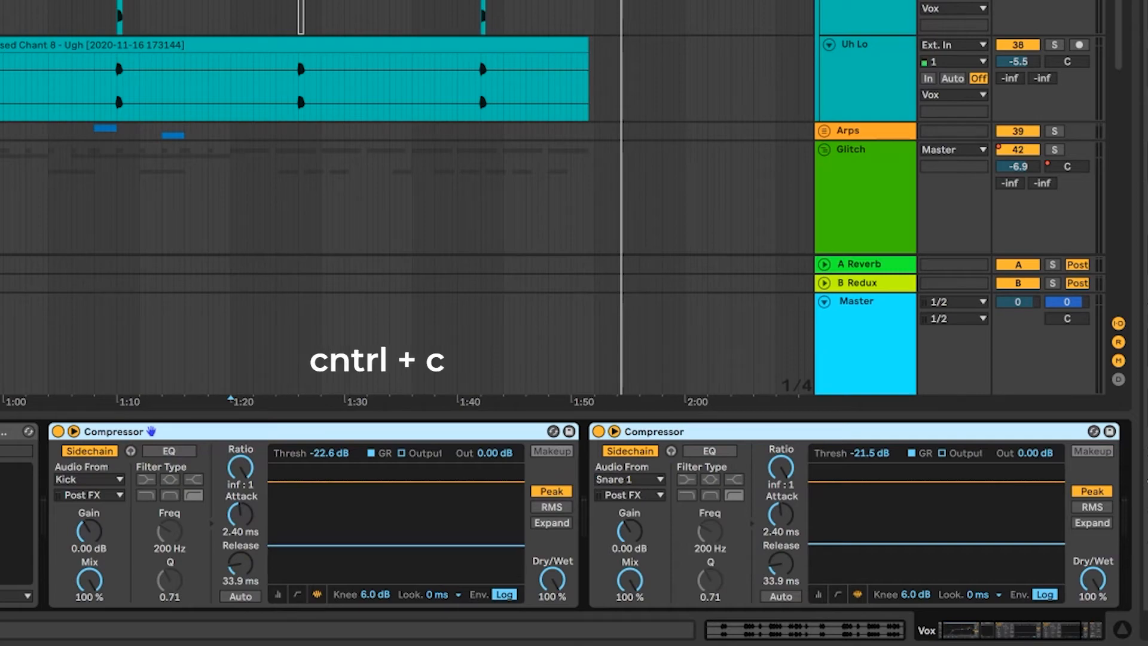
- Select the Glitch group to show its device chain and fold the group
scroll(810, 89, down, 3)
scroll(810, 89, down, 3)
click(833, 27)
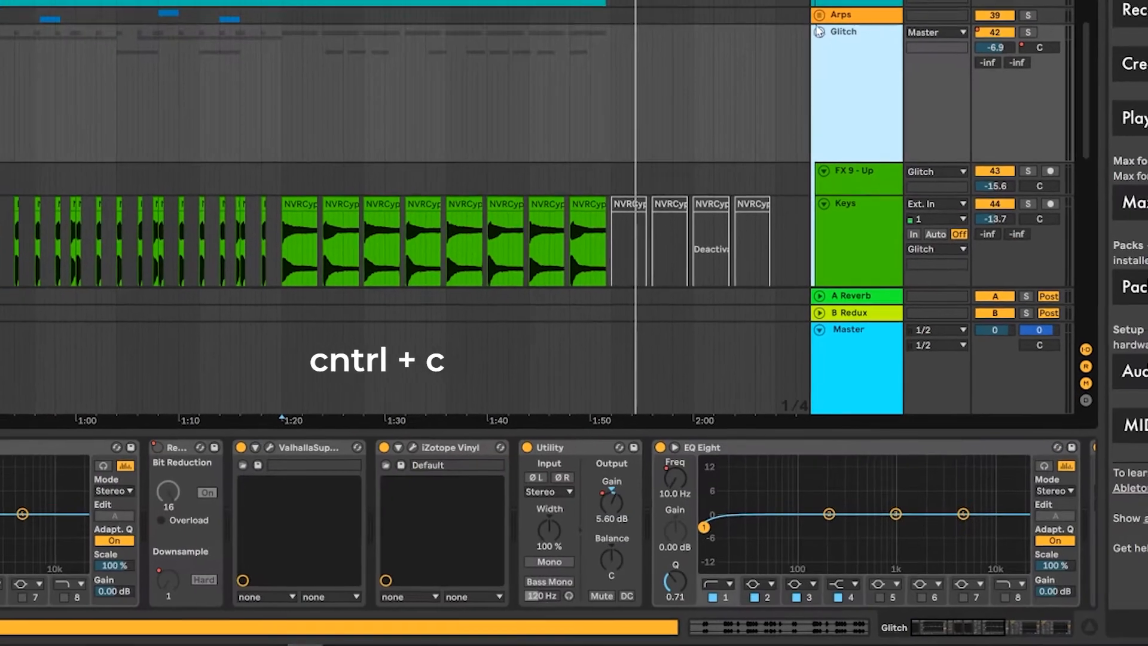
click(825, 51)
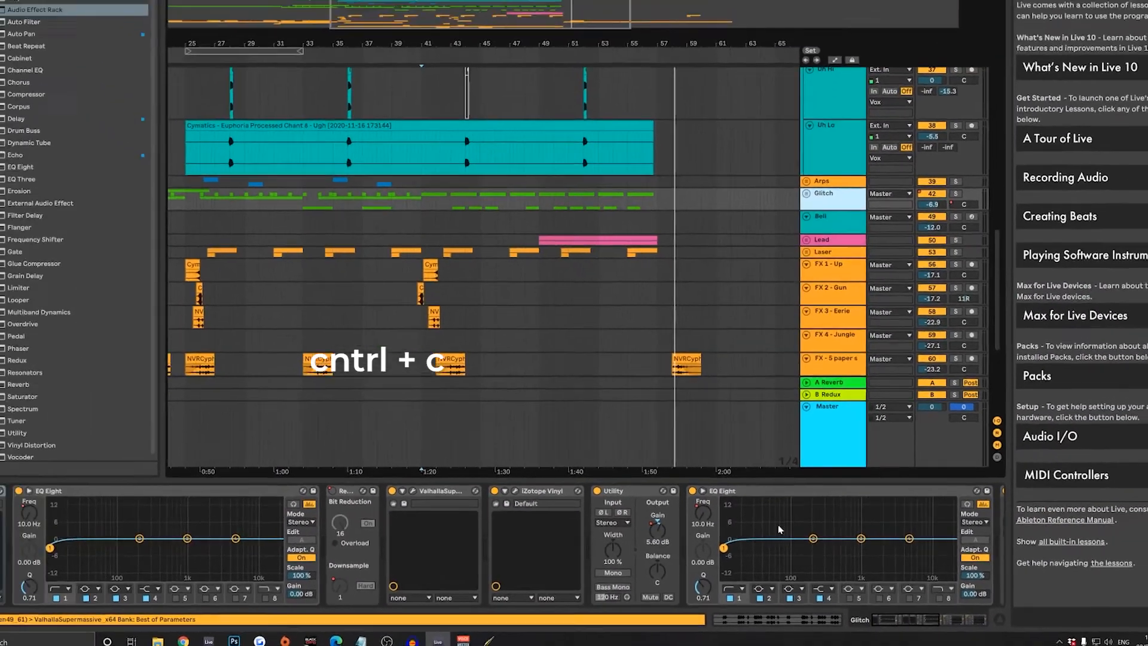
click(835, 217)
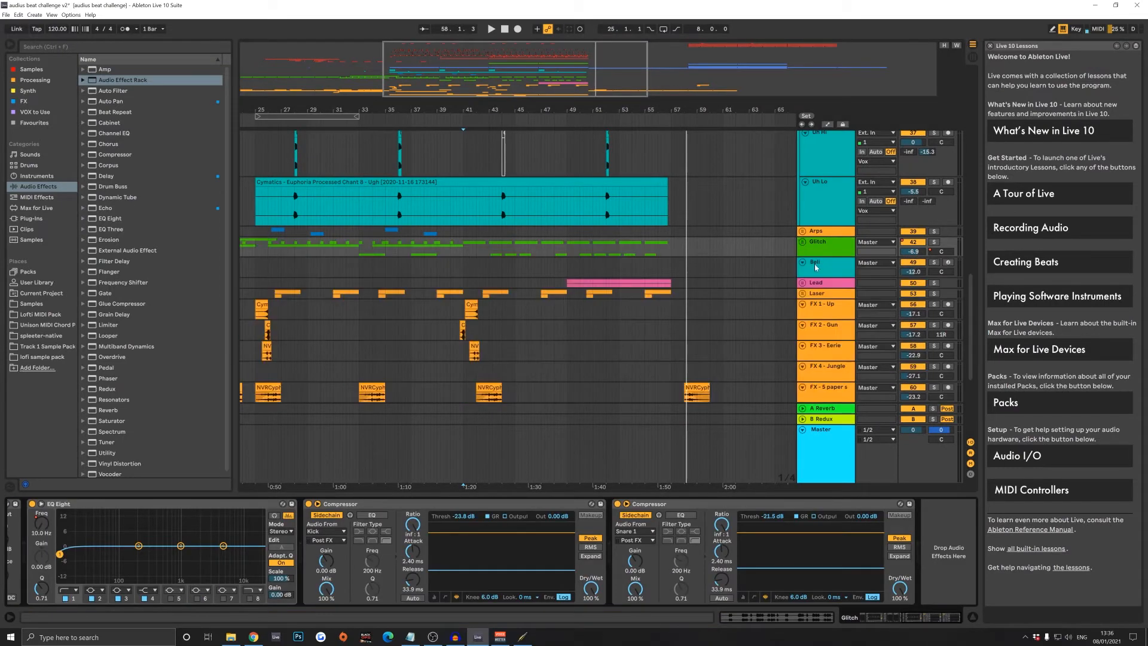
- Delete the Glitch group's two existing compressors and paste the copied Kick and Snare 1 sidechain compressors after EQ Eight
click(505, 502)
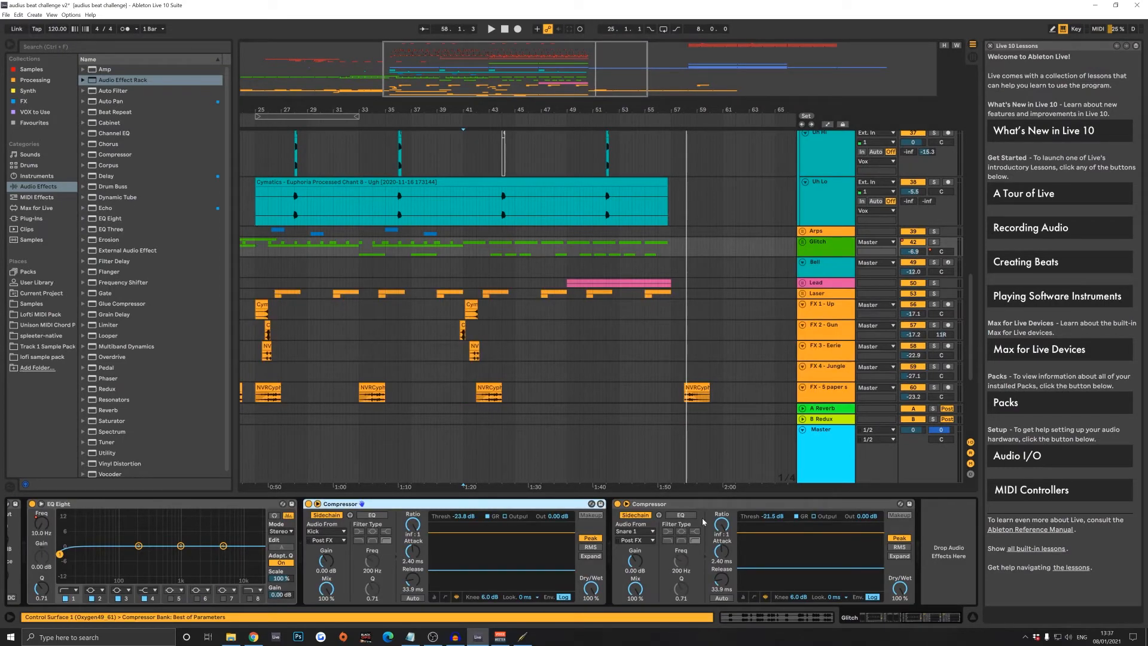
click(731, 507)
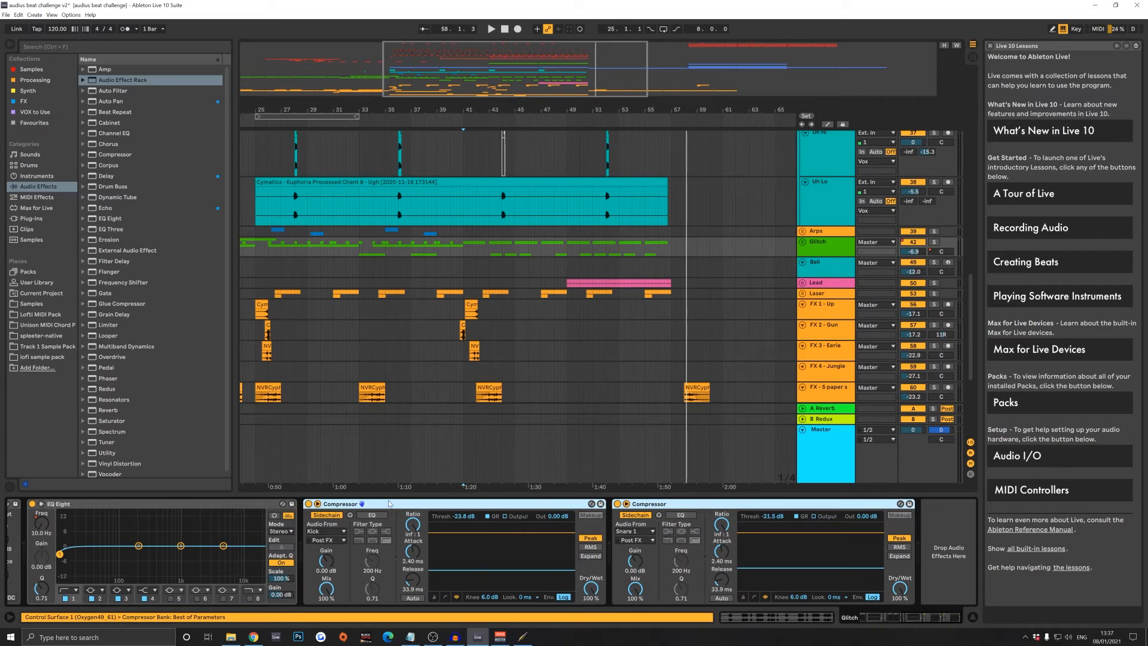
key(Delete)
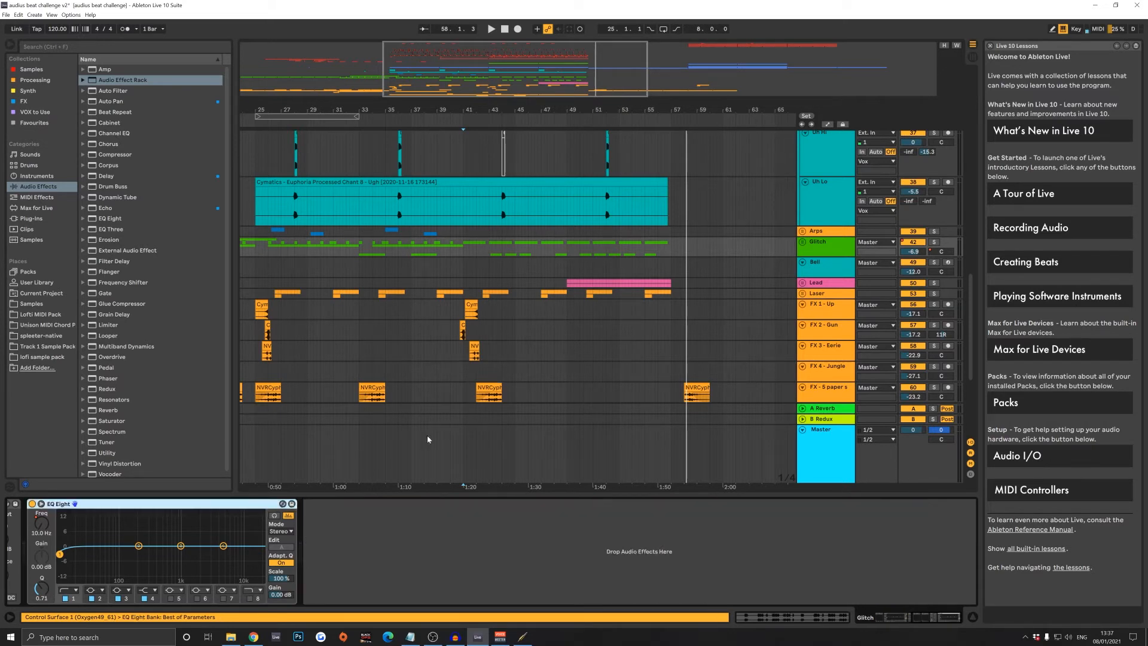
click(323, 558)
key(ctrl+v)
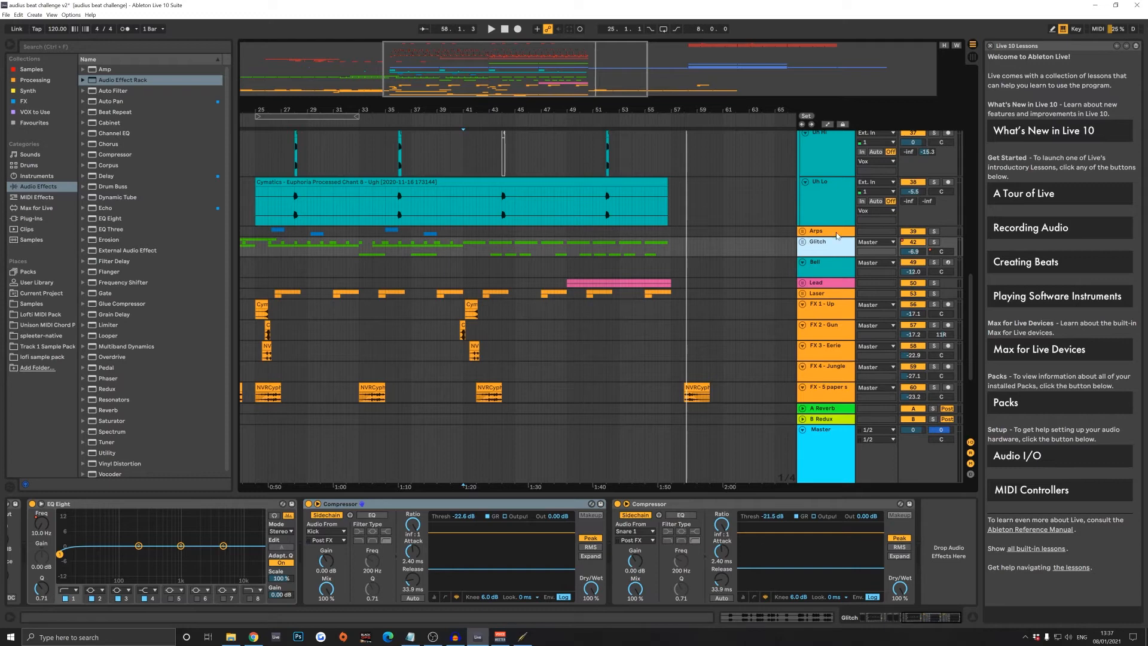
- Select the Vox group to show its compressors again and fold the group
scroll(830, 217, up, 6)
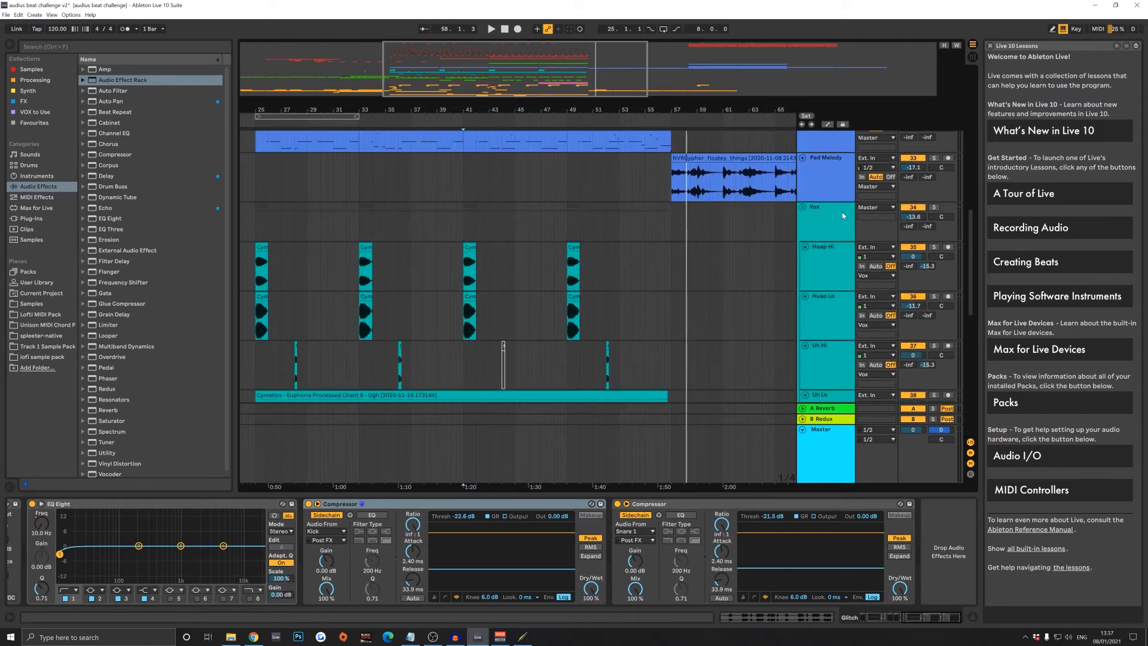
click(840, 216)
click(803, 207)
scroll(821, 227, up, 4)
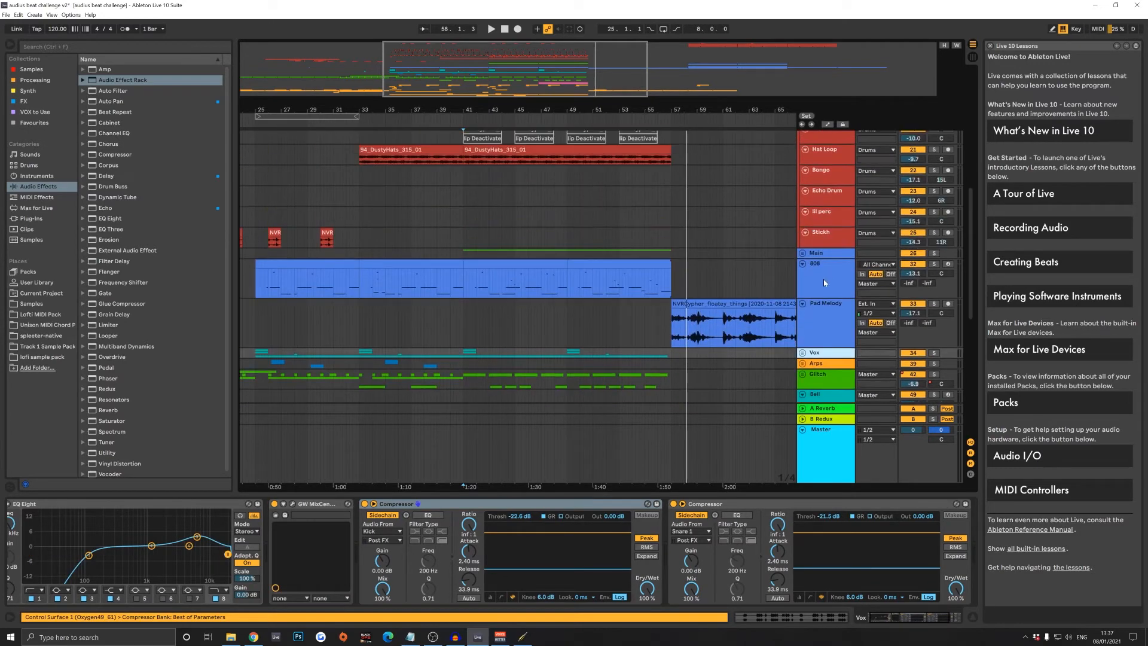
- Check the Main group's devices, then show the 808 track's device chain with the insert marker at 54.2.1
click(819, 256)
scroll(821, 281, down, 3)
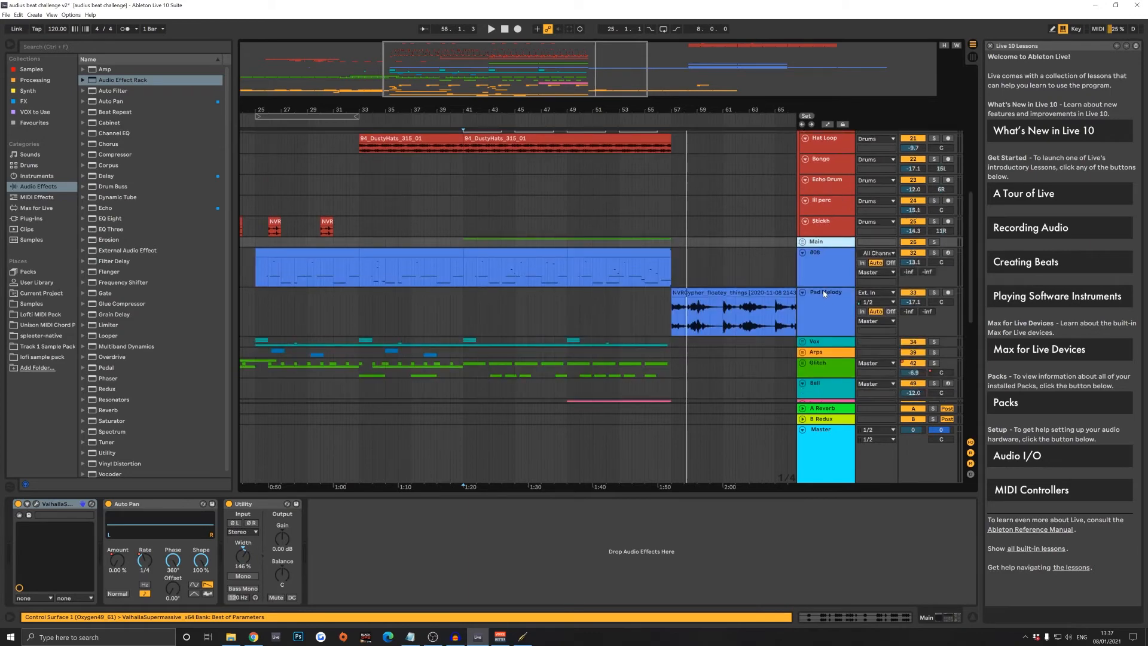
scroll(659, 255, down, 3)
click(633, 171)
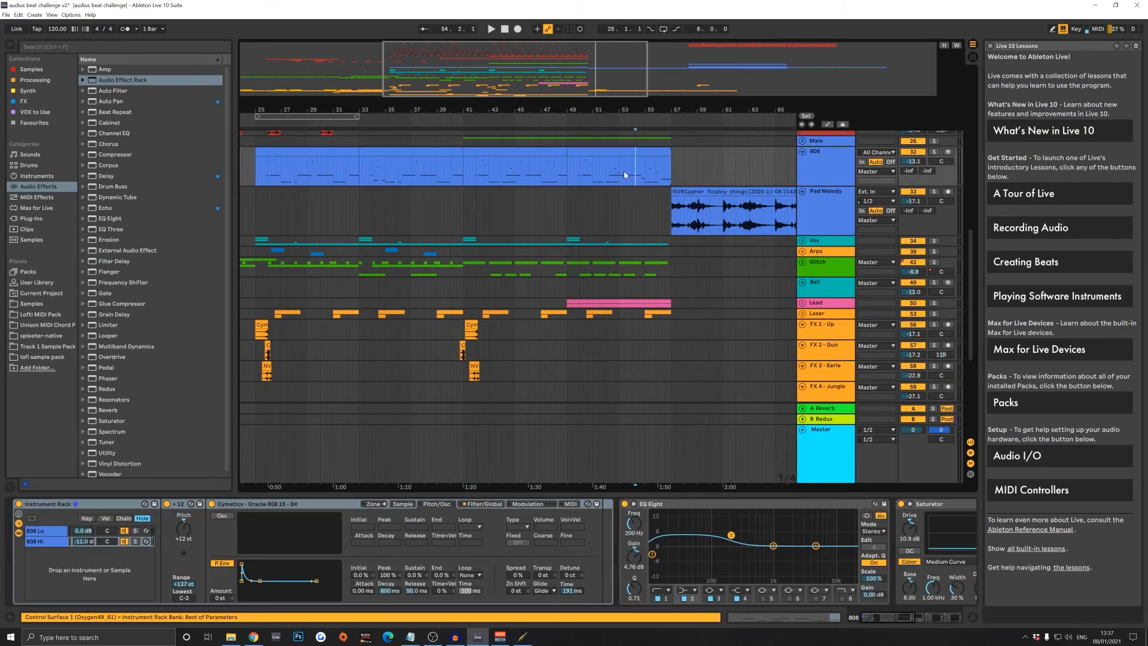
- Unfold the Glitch group and select its Vox Chop clip ending at bar 41 to show that track's devices
scroll(827, 227, down, 2)
click(828, 230)
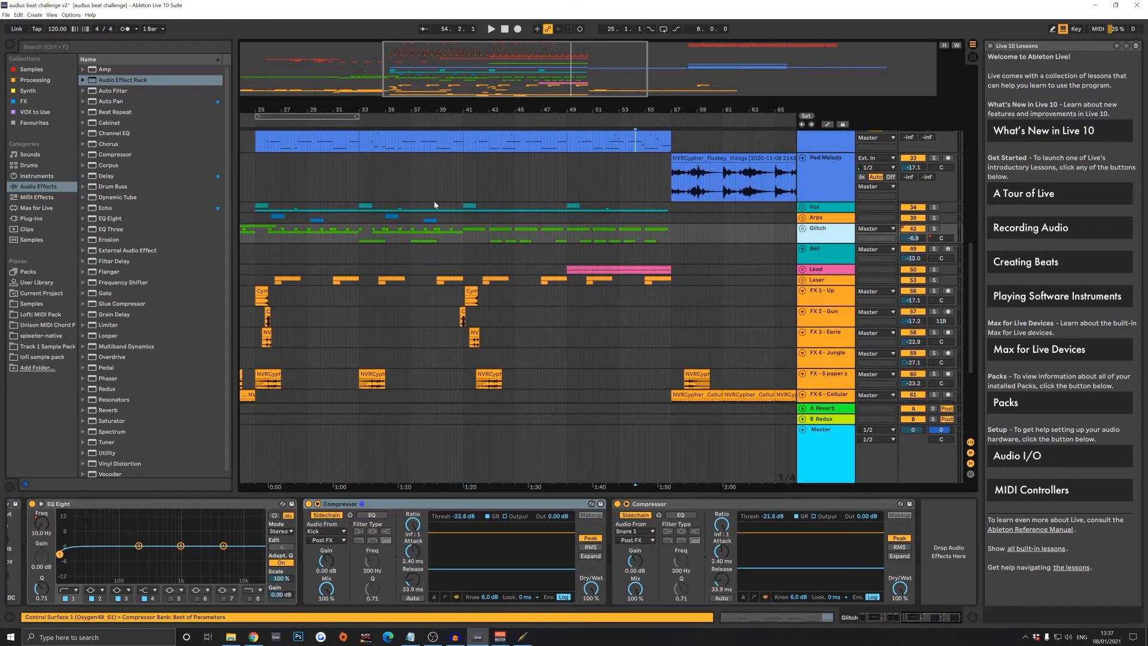
click(803, 229)
scroll(424, 266, down, 5)
click(417, 263)
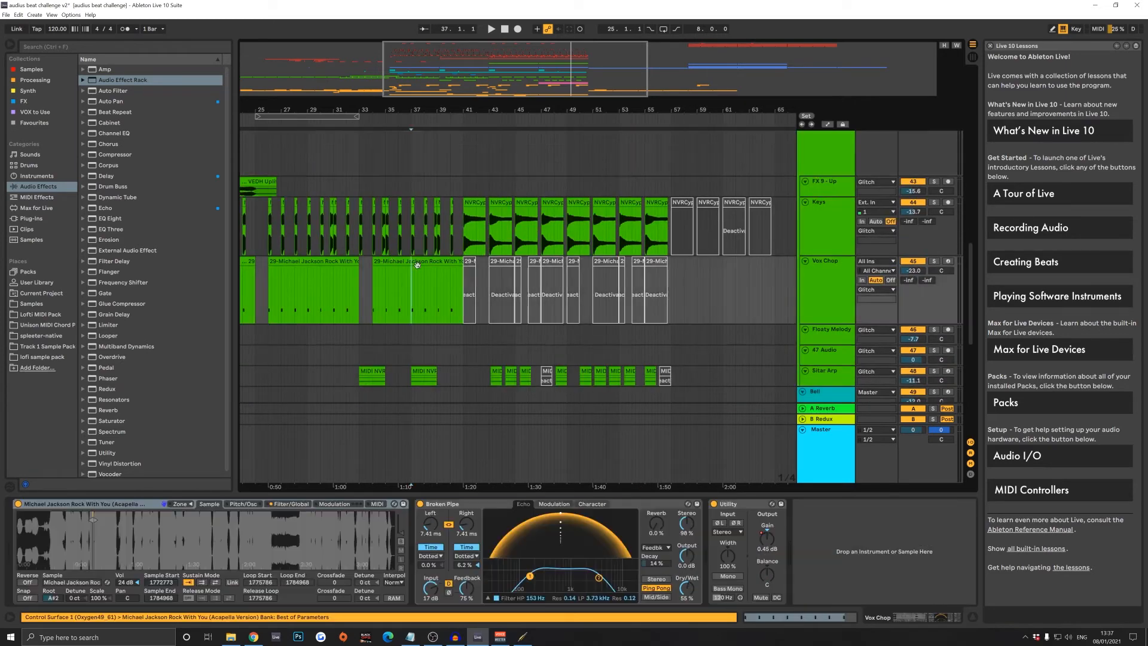
scroll(543, 290, down, 5)
scroll(543, 293, up, 3)
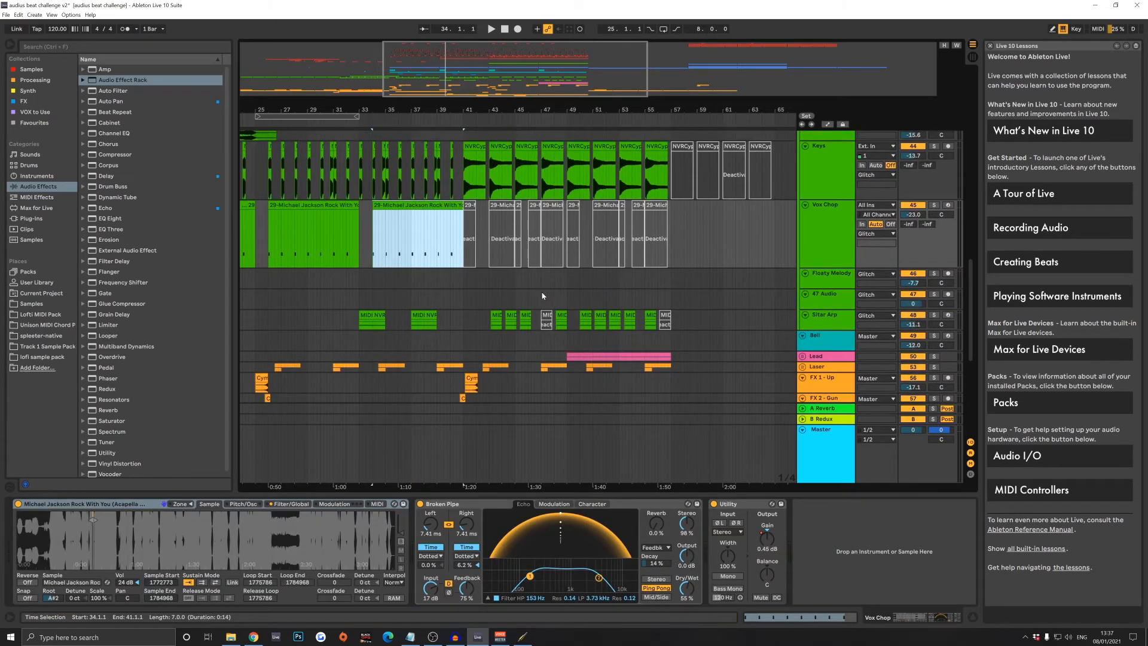
- Look inside the Lead group, and fold both the Lead and Glitch groups again
click(802, 356)
scroll(666, 328, down, 5)
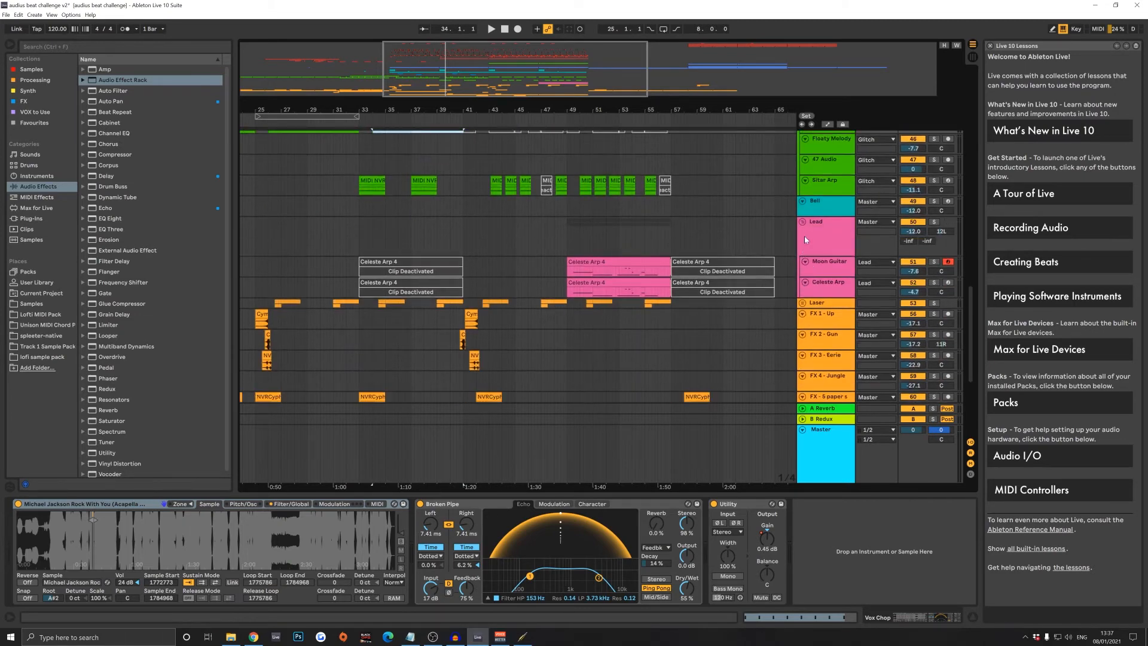
click(803, 222)
scroll(805, 226, up, 7)
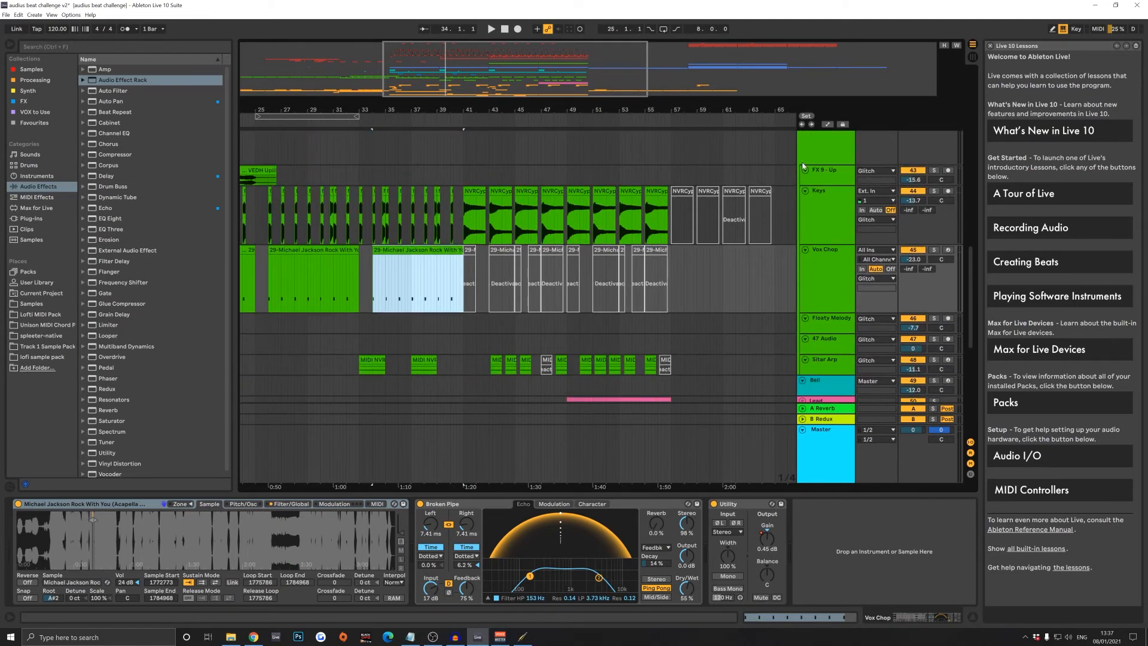
scroll(805, 171, up, 2)
click(804, 184)
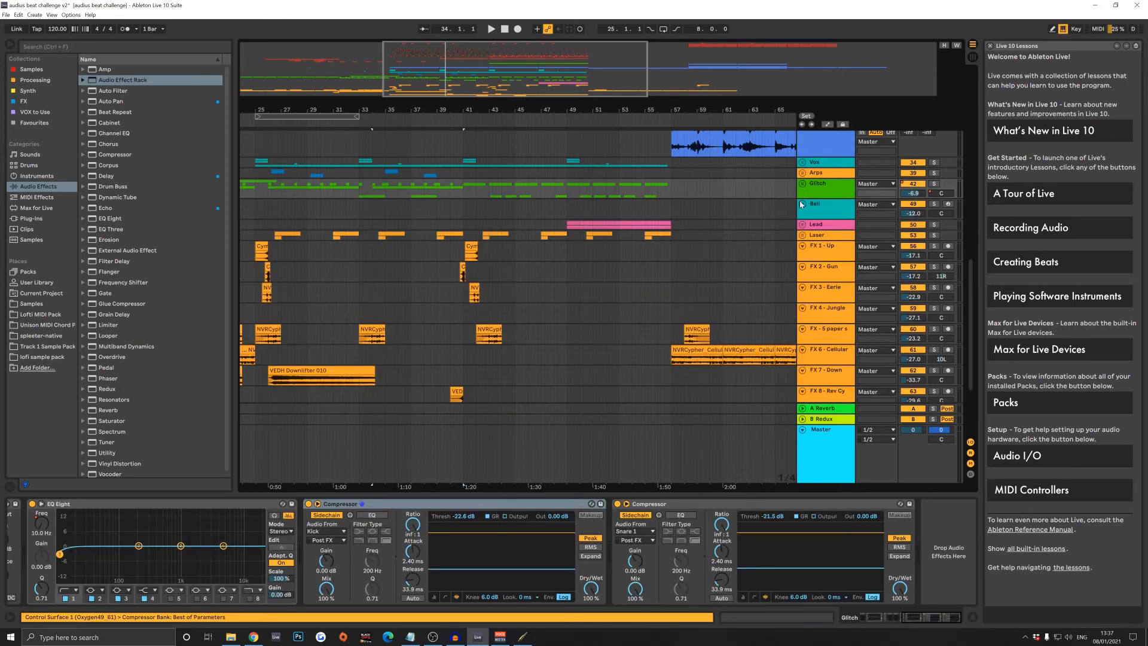
- Unfold the Main group and select the first 2nd Part Lead clip to examine the track's Kick, Snare 1 and Breath sidechain compressors
scroll(809, 210, up, 2)
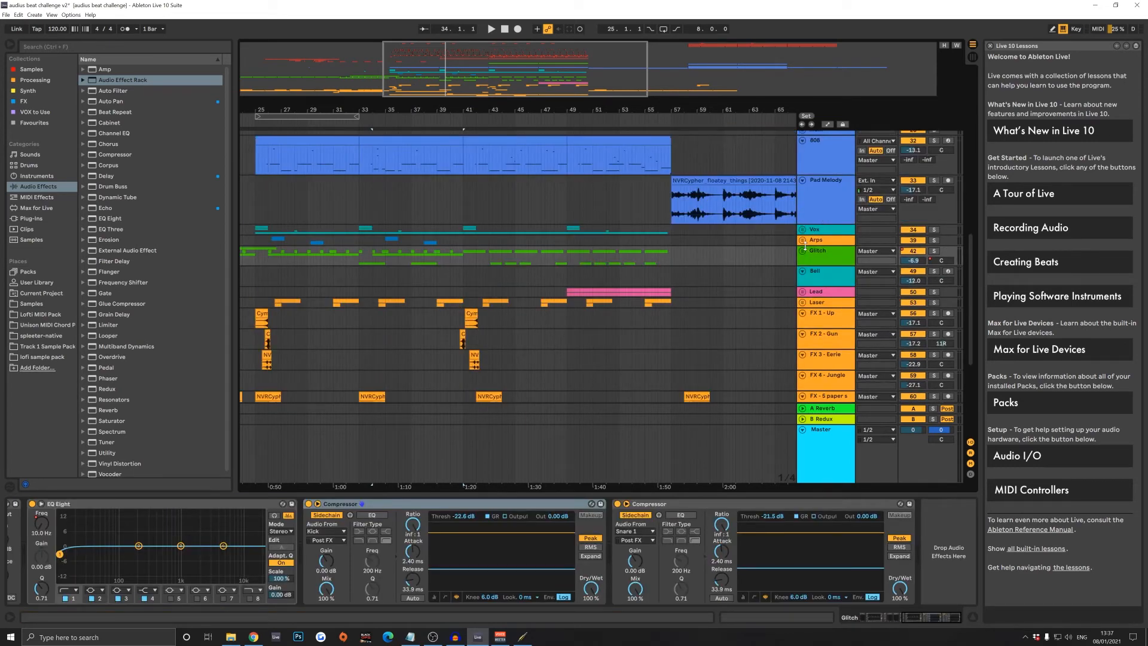
scroll(820, 248, up, 2)
scroll(821, 251, down, 4)
scroll(776, 252, up, 6)
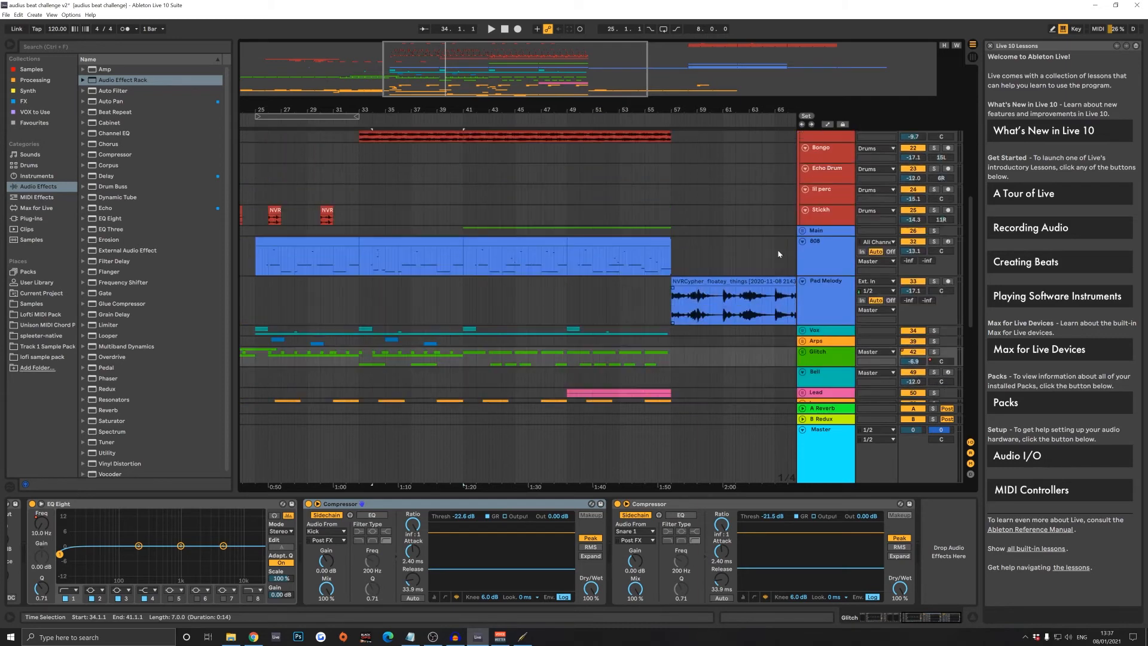
click(804, 231)
scroll(816, 235, down, 3)
click(538, 222)
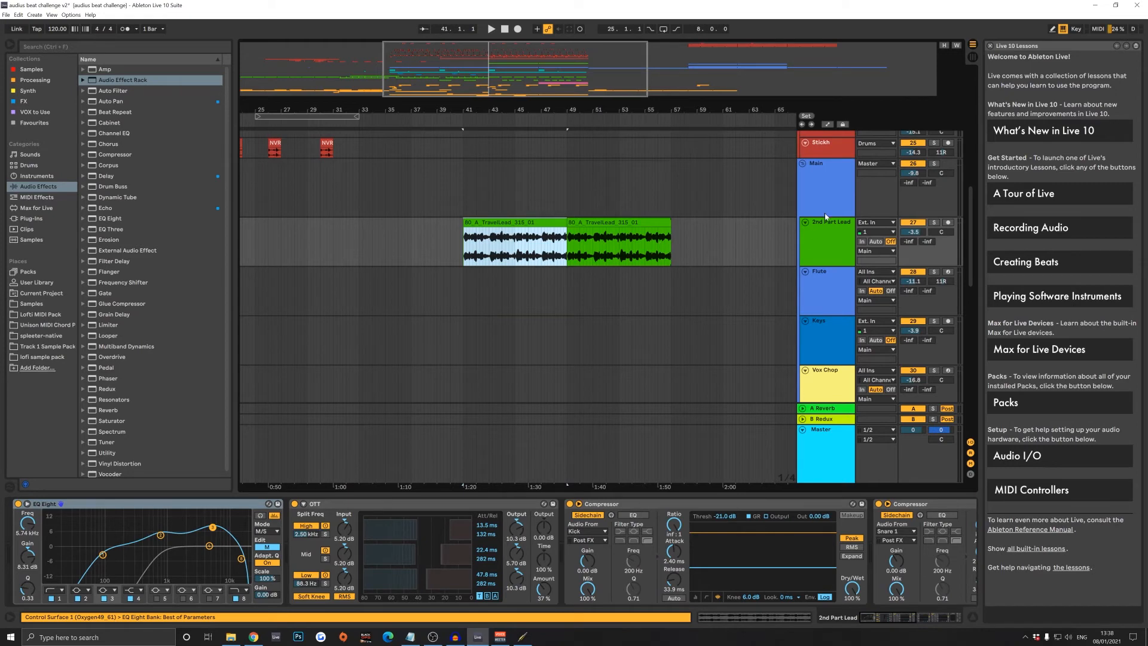
click(942, 618)
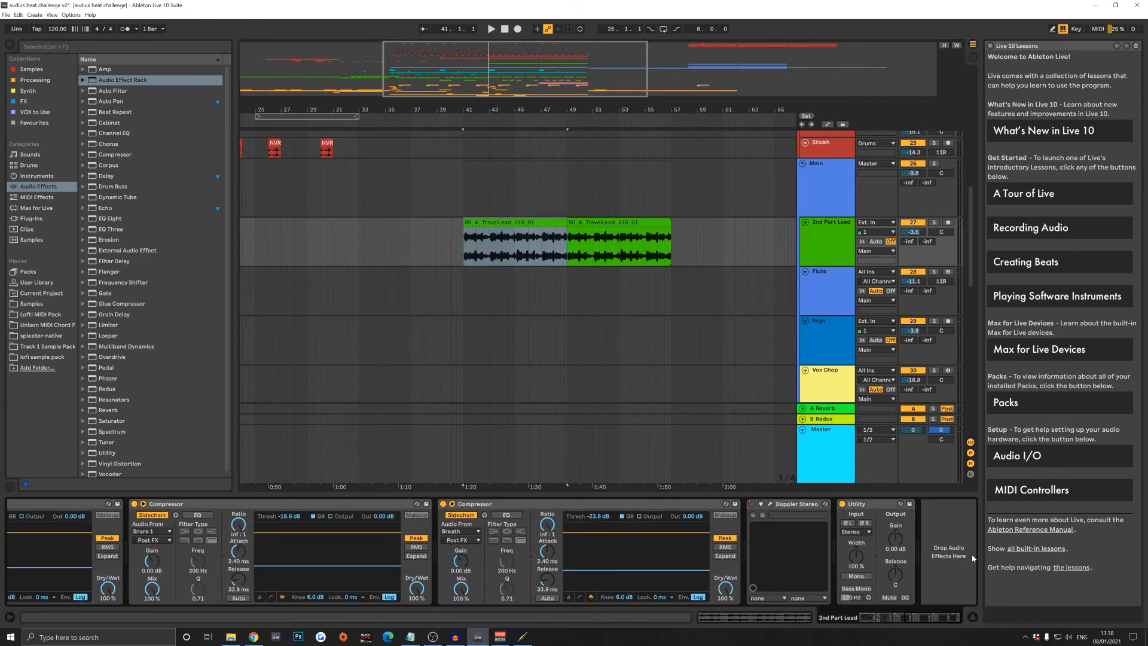
- Bypass the Main group's Audio Effect Rack and play the 2nd Part Lead track from bar 41, first soloed and in the full mix
click(886, 193)
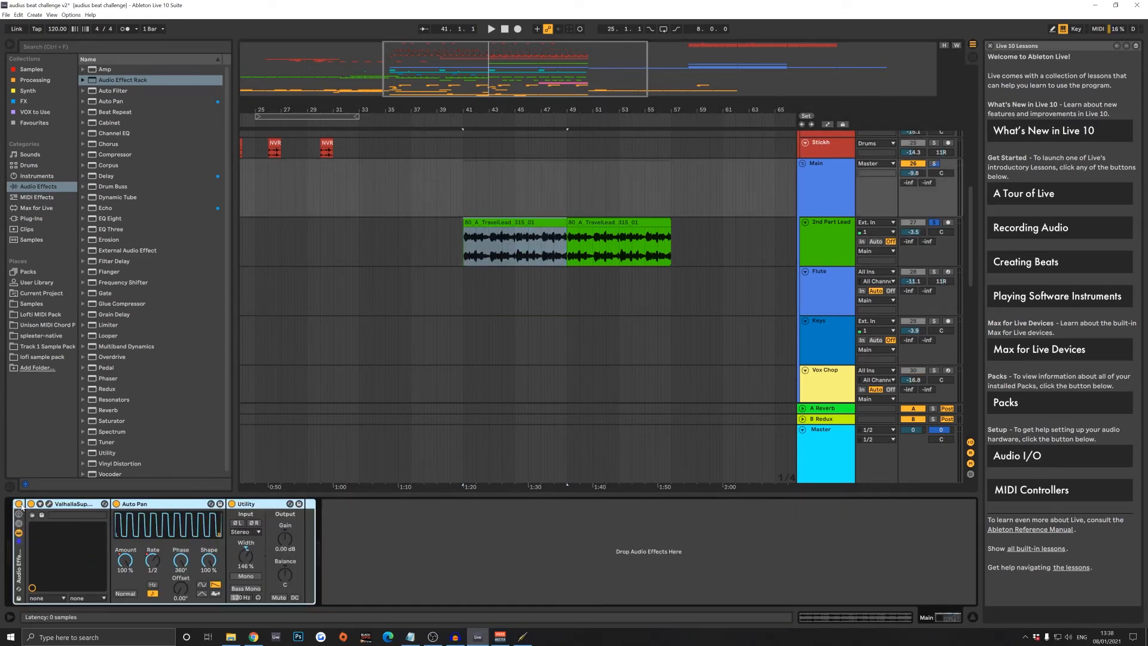
click(19, 504)
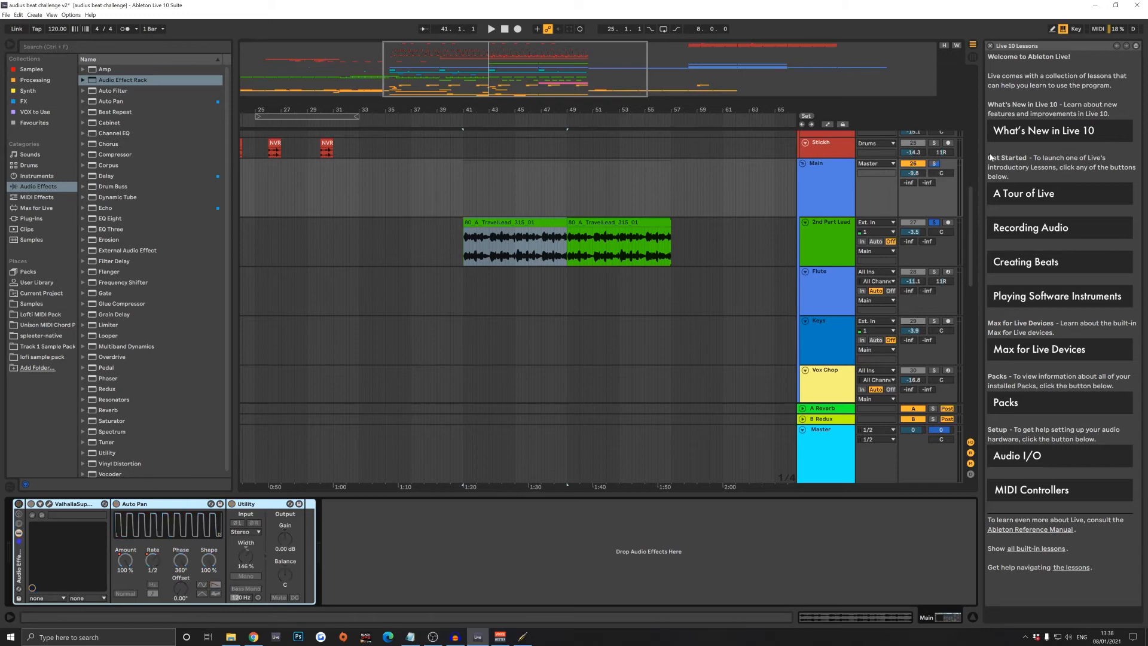
click(837, 247)
key(space)
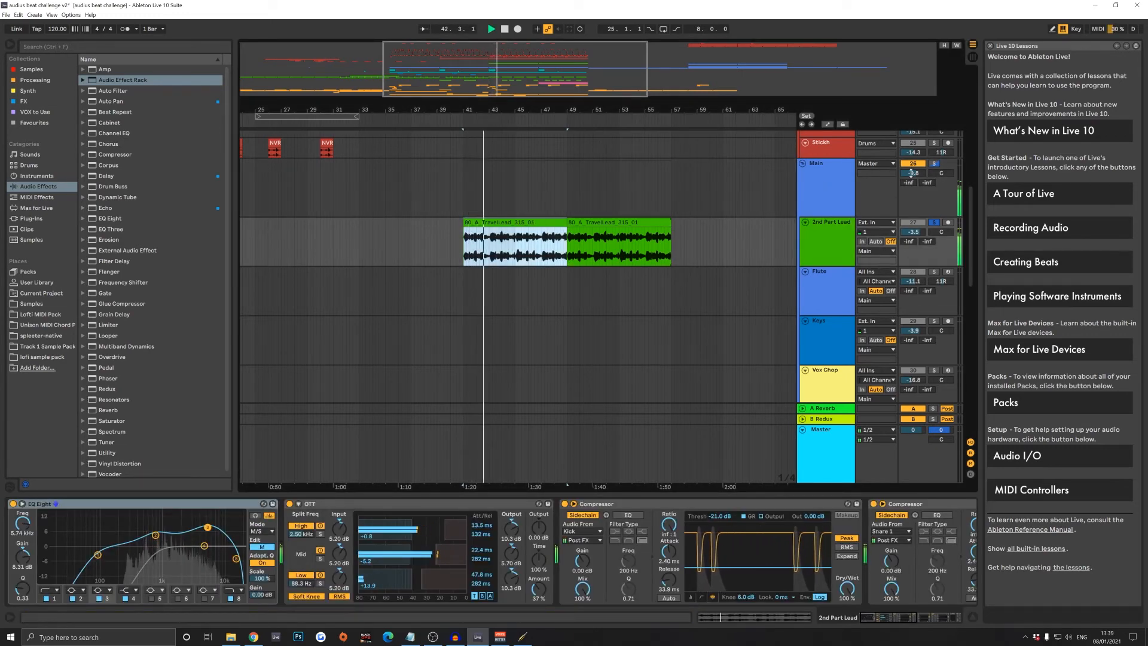
click(935, 223)
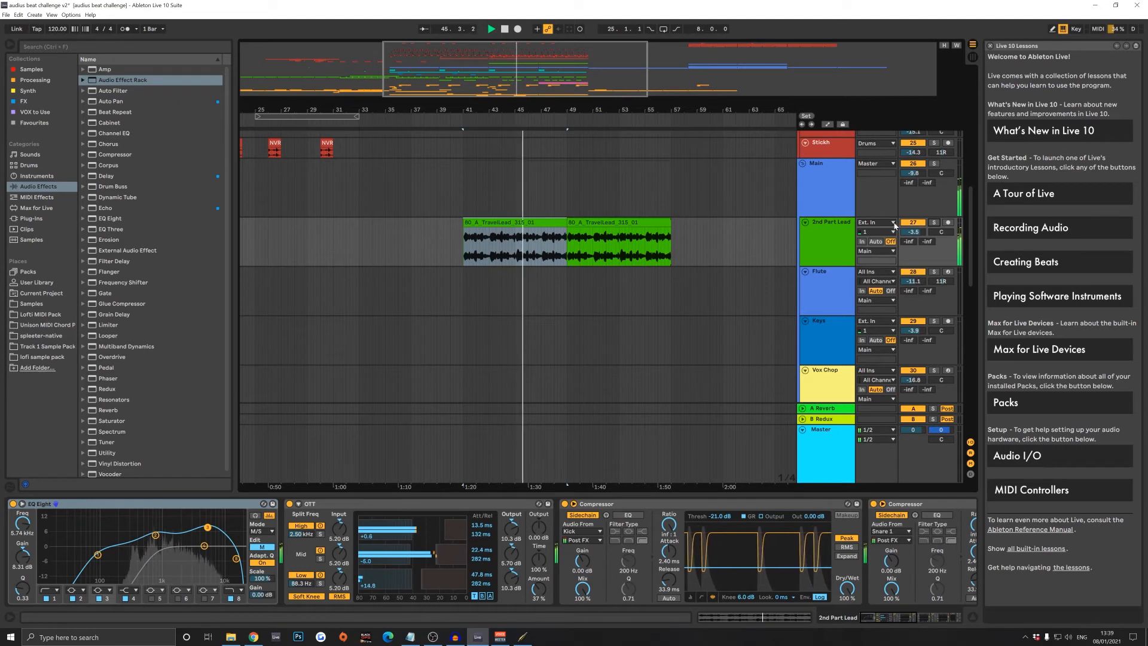
key(space)
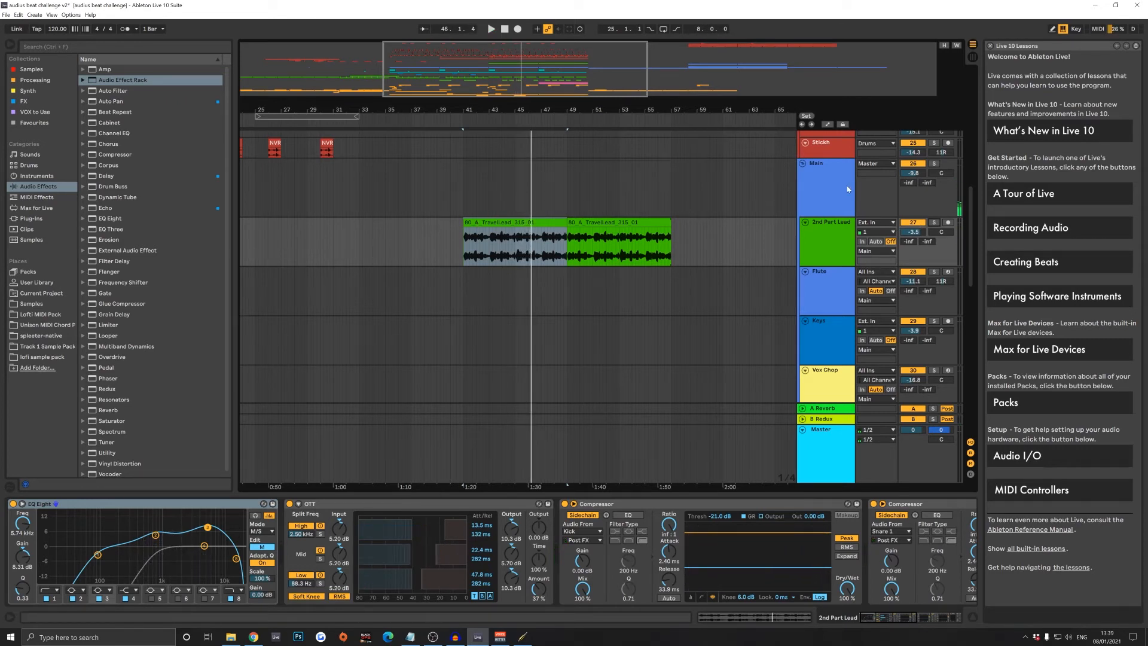
- Compare the 2nd Part Lead track's device chain with that of its parent Main group
click(827, 235)
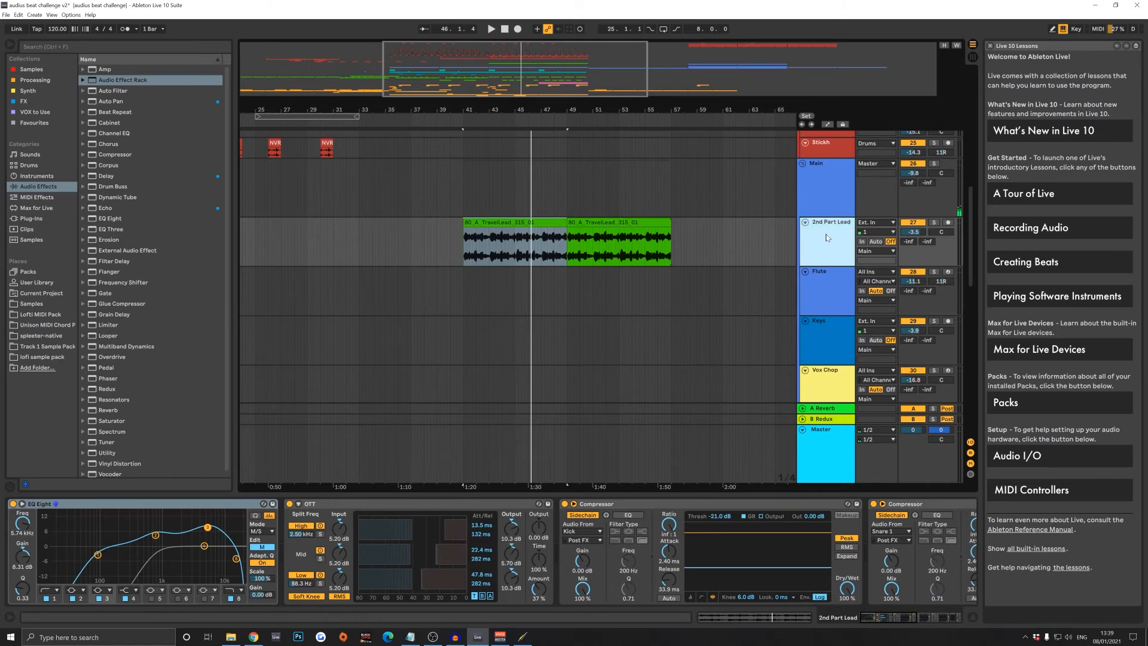
click(842, 194)
click(822, 247)
click(827, 184)
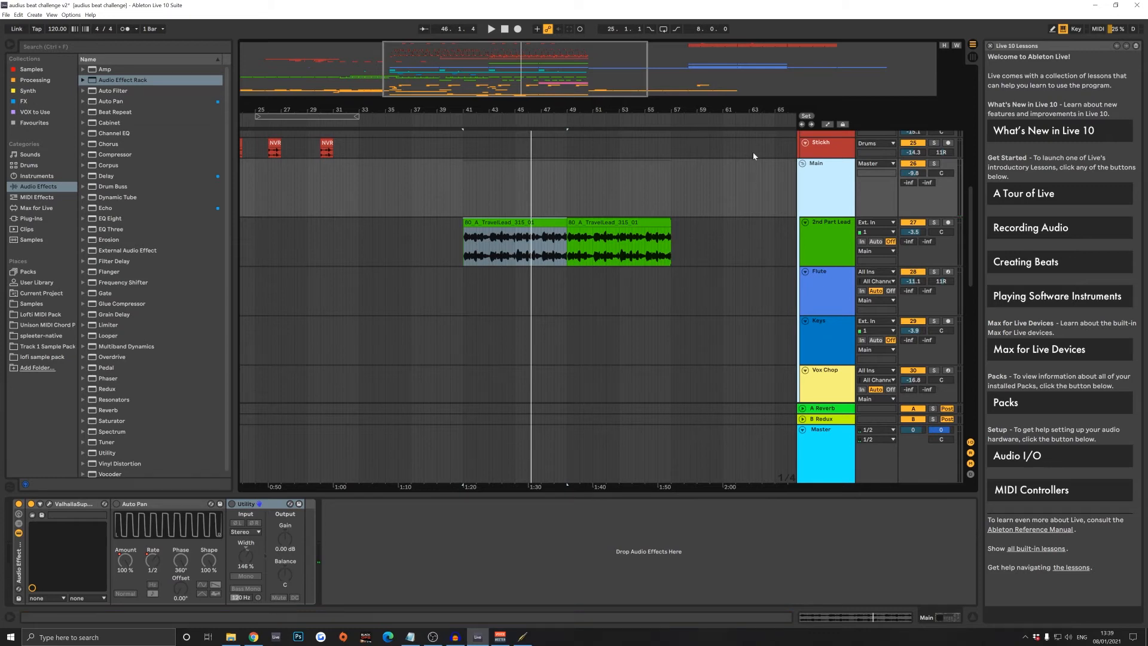
- Turn on the Auto Pan and Utility devices in the Main group's effect rack
click(160, 506)
click(116, 503)
click(231, 504)
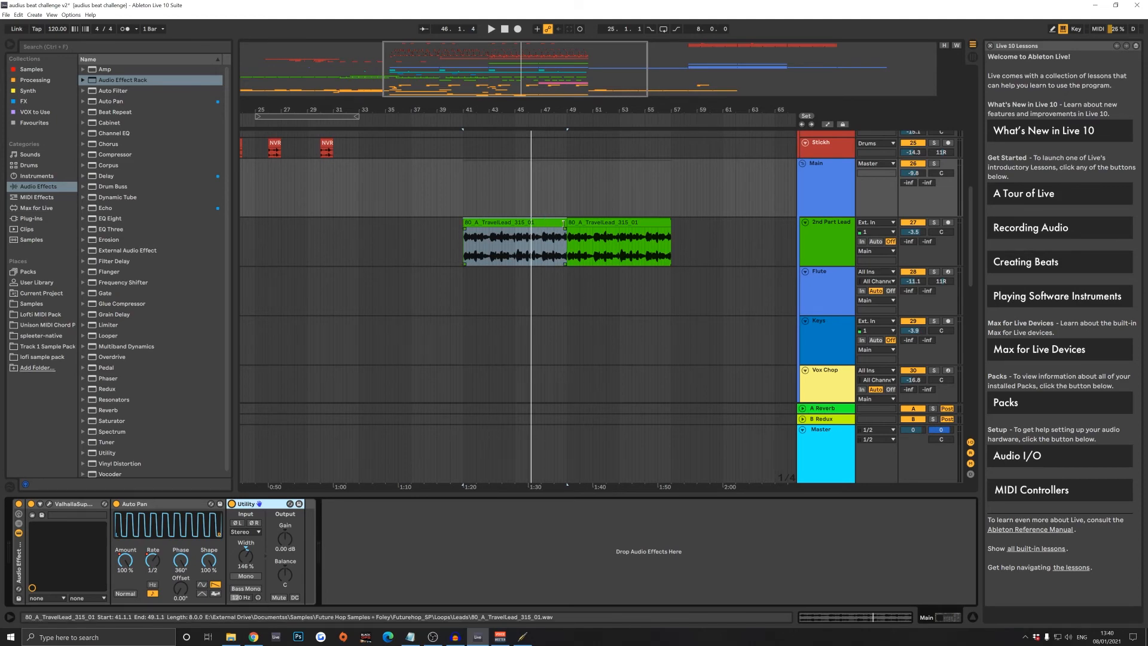
- Select the first and then both 2nd Part Lead clips, checking the Main group's Auto Pan at bars 41 and 57
click(556, 244)
click(818, 209)
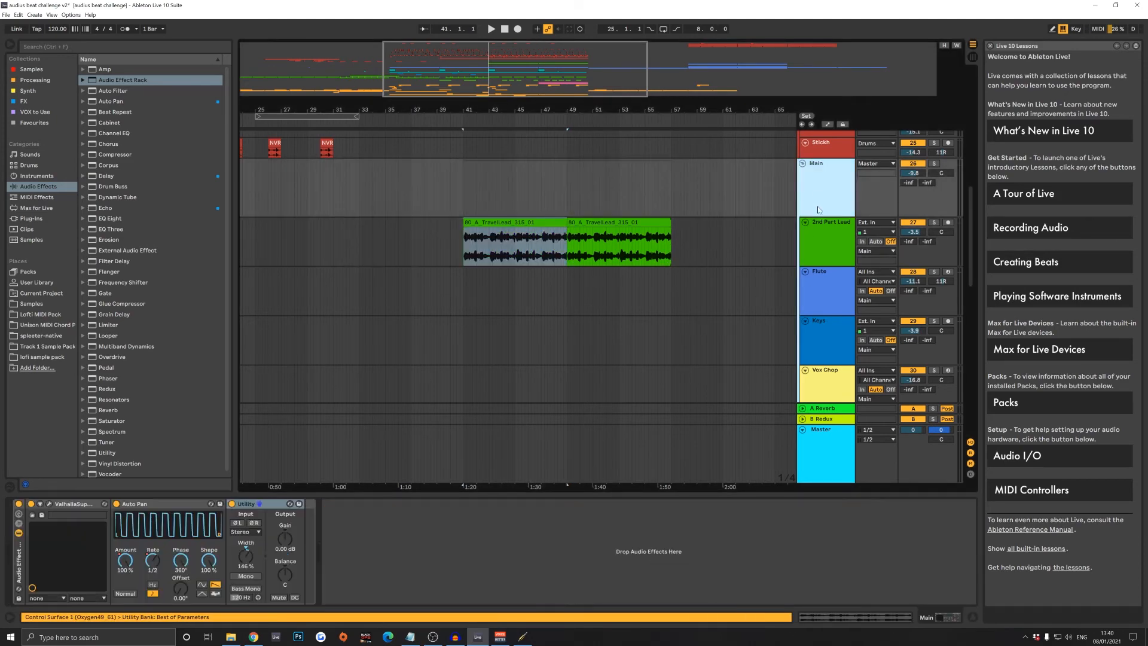
click(490, 221)
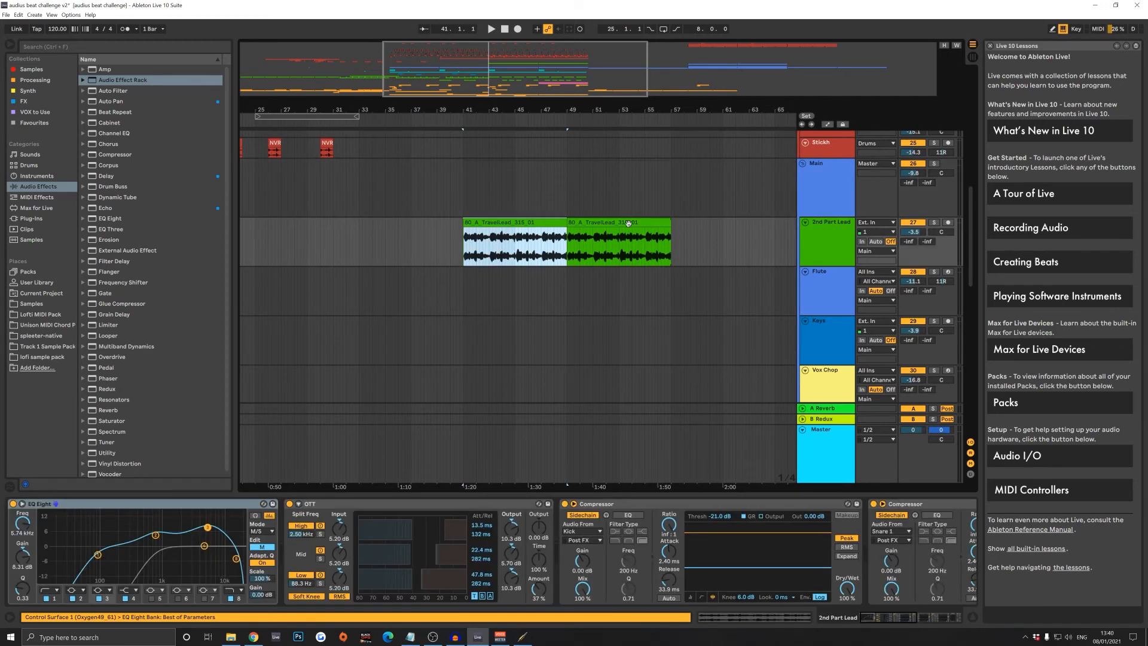
shift+click(627, 221)
click(828, 200)
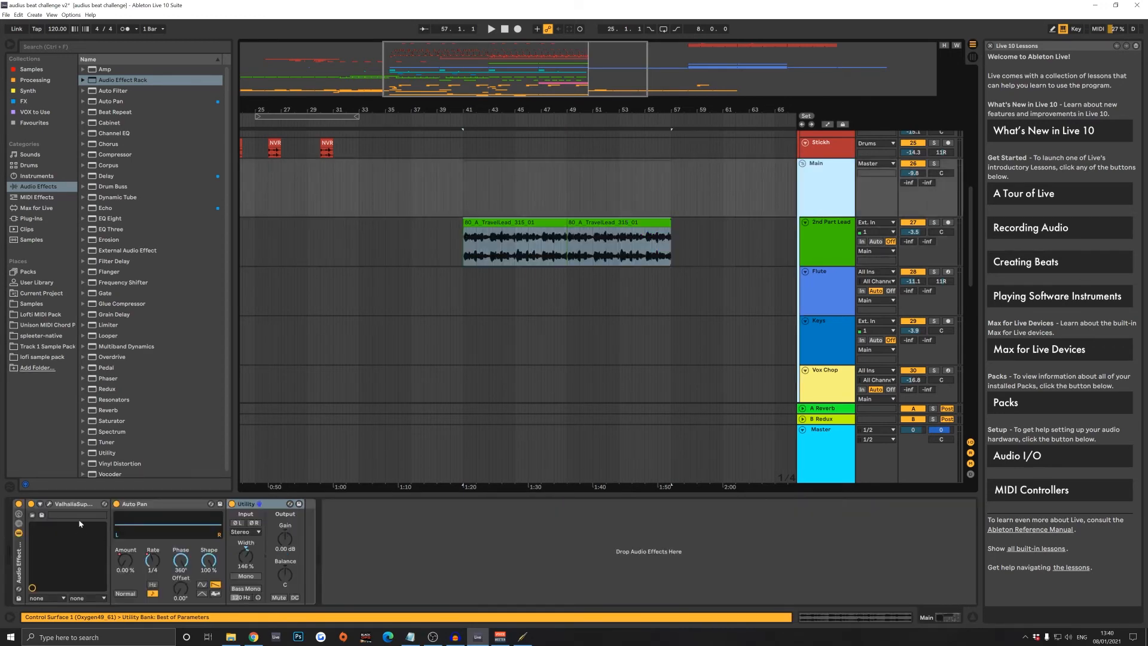
- Open the Main group's ValhallaSupermassive plug-in, browse its Reverbs presets without choosing one, and close it
click(48, 504)
drag(579, 260, 206, 149)
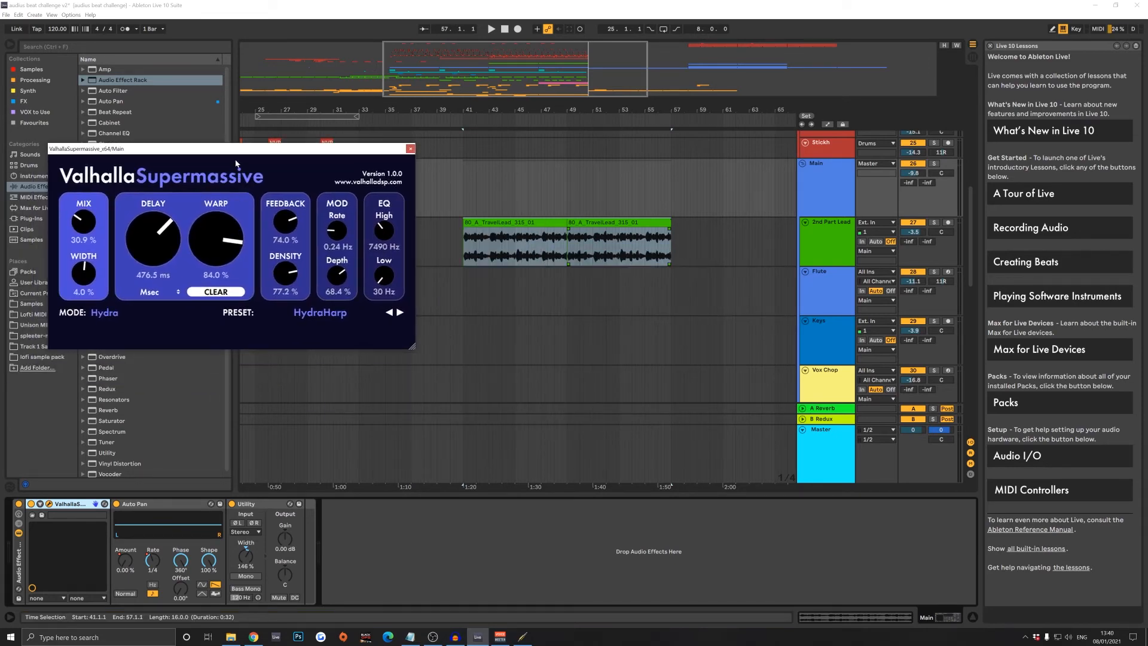
drag(238, 152, 227, 170)
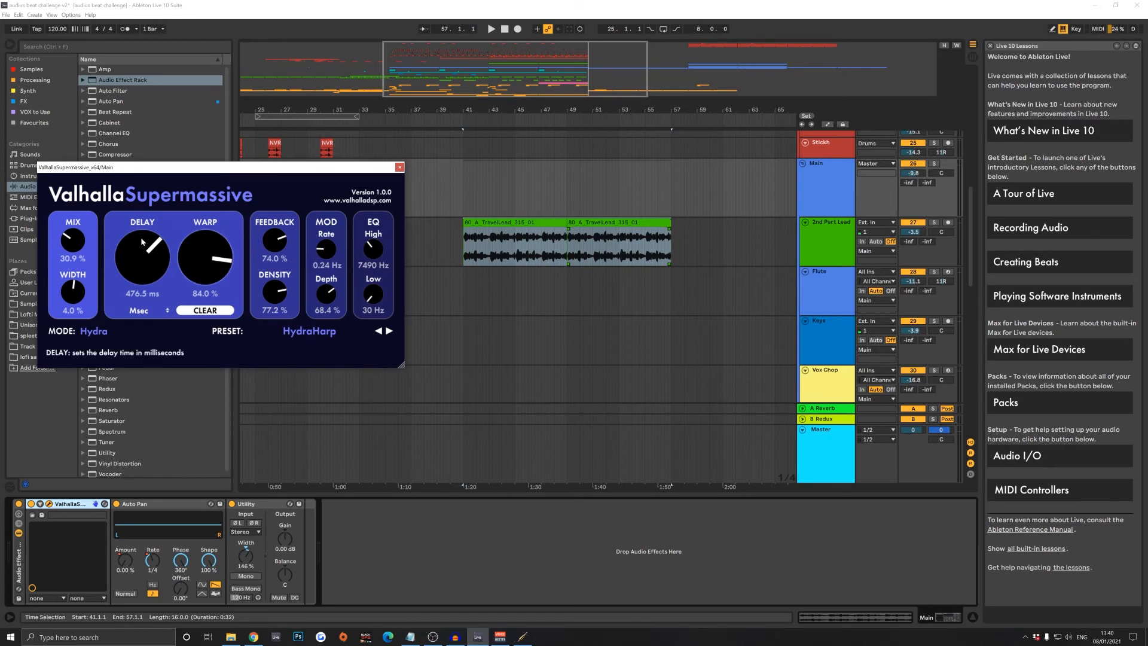
click(323, 334)
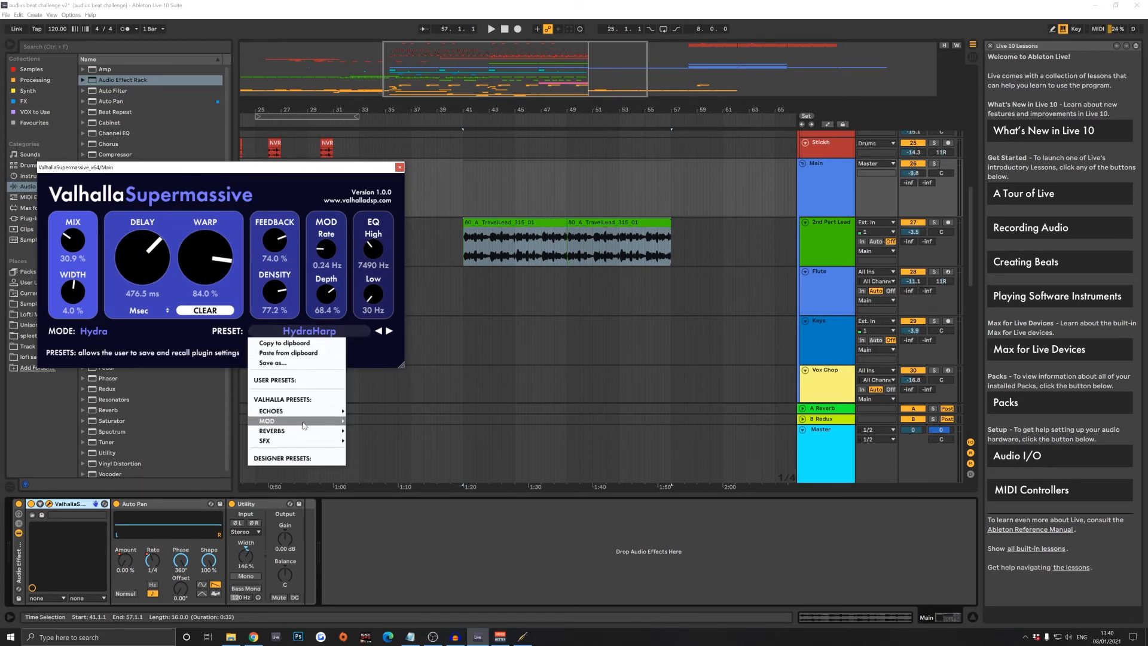
mouse_move(323, 430)
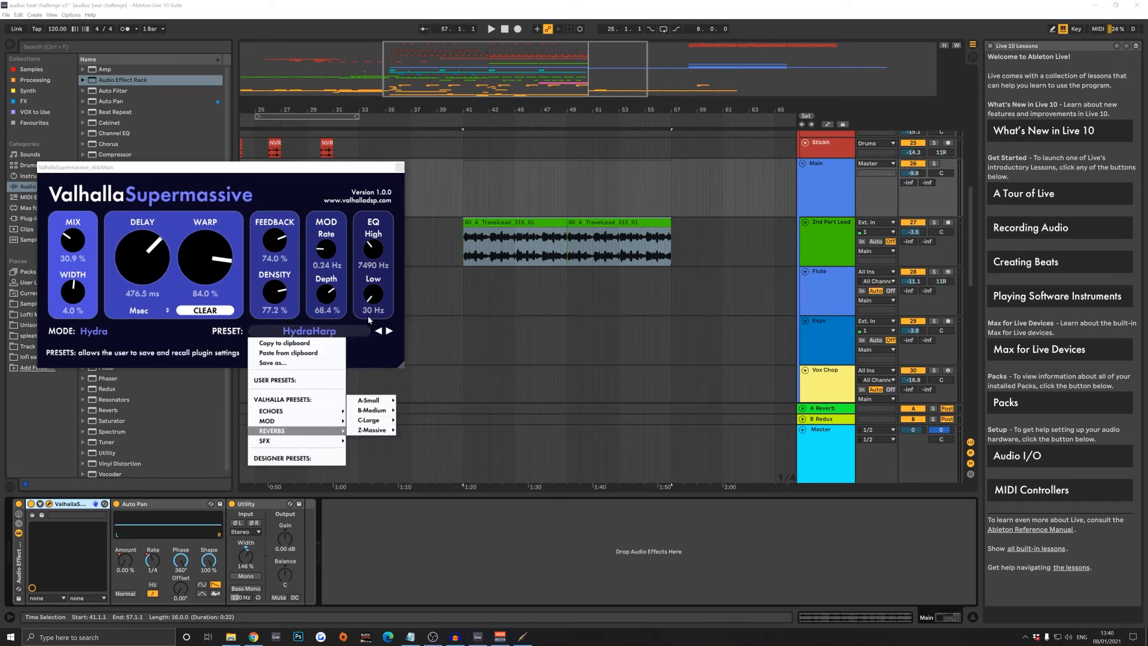
click(400, 167)
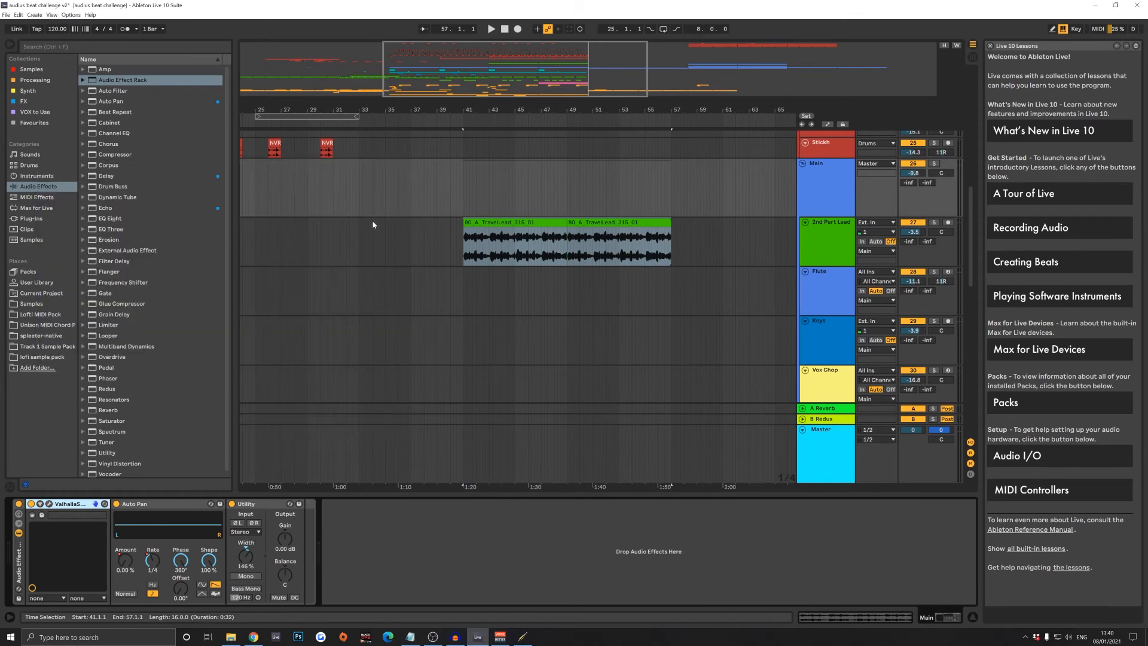
- Select the first 2nd Part Lead clip and show the Main group's Auto Pan Sync Rate automation around bar 49
click(182, 508)
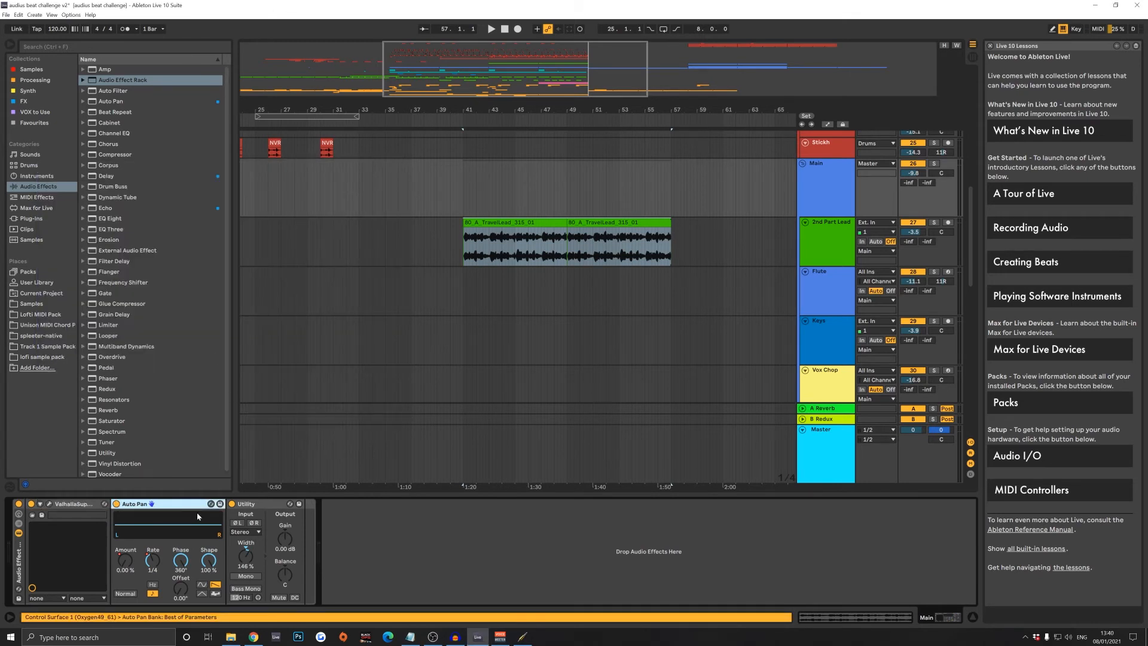
click(504, 221)
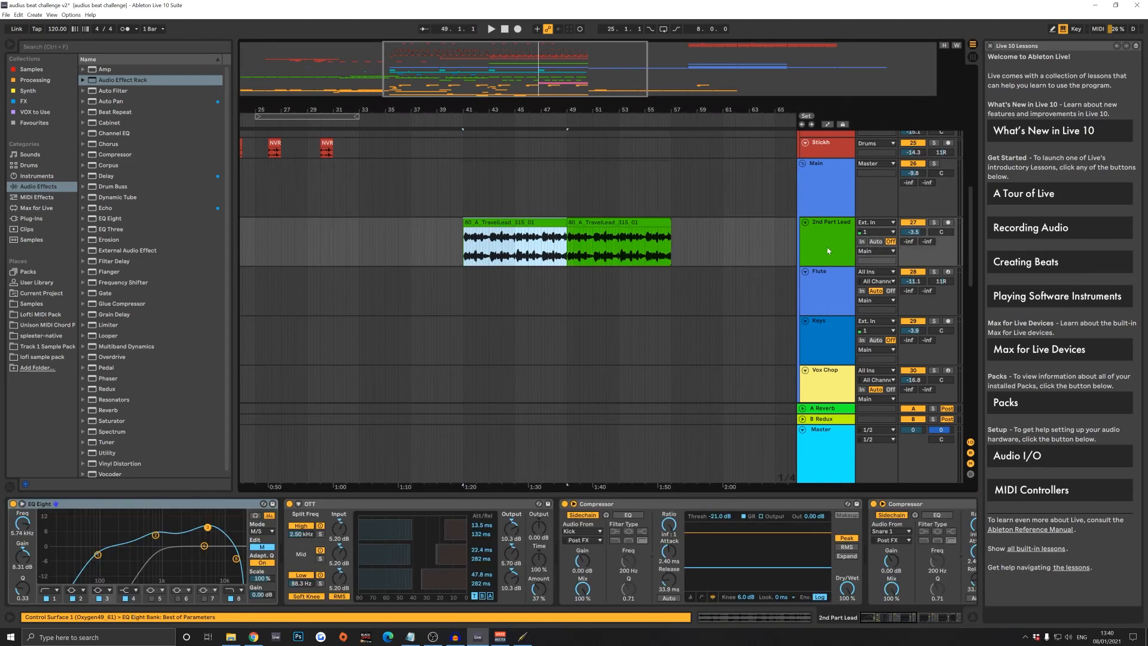
key(Up)
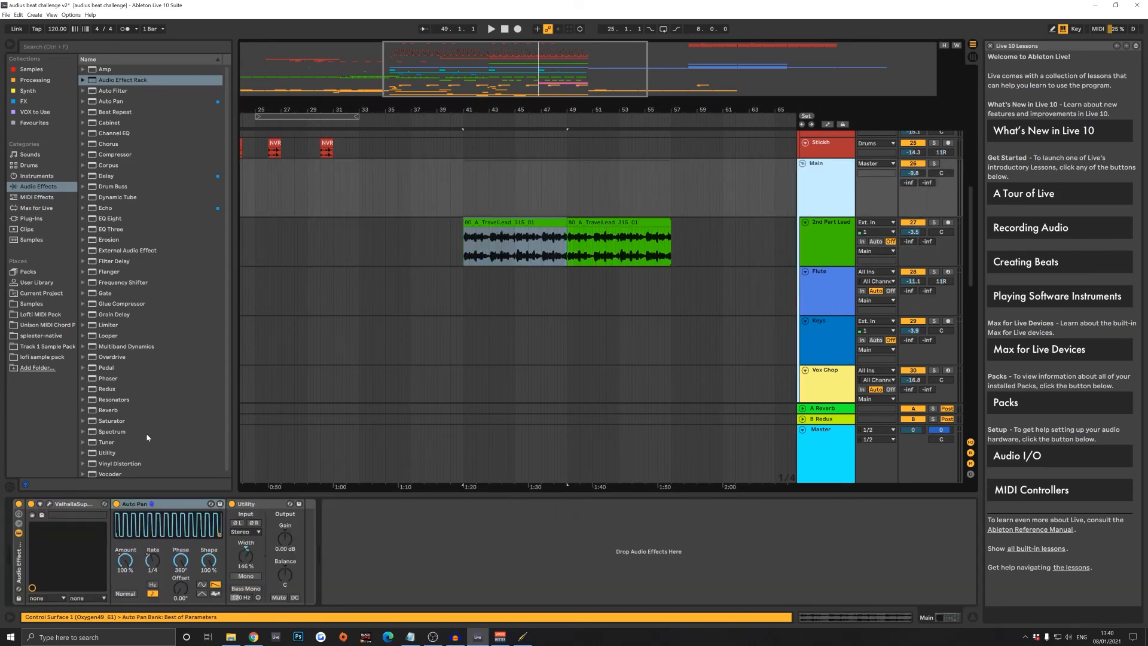
right_click(155, 561)
click(179, 418)
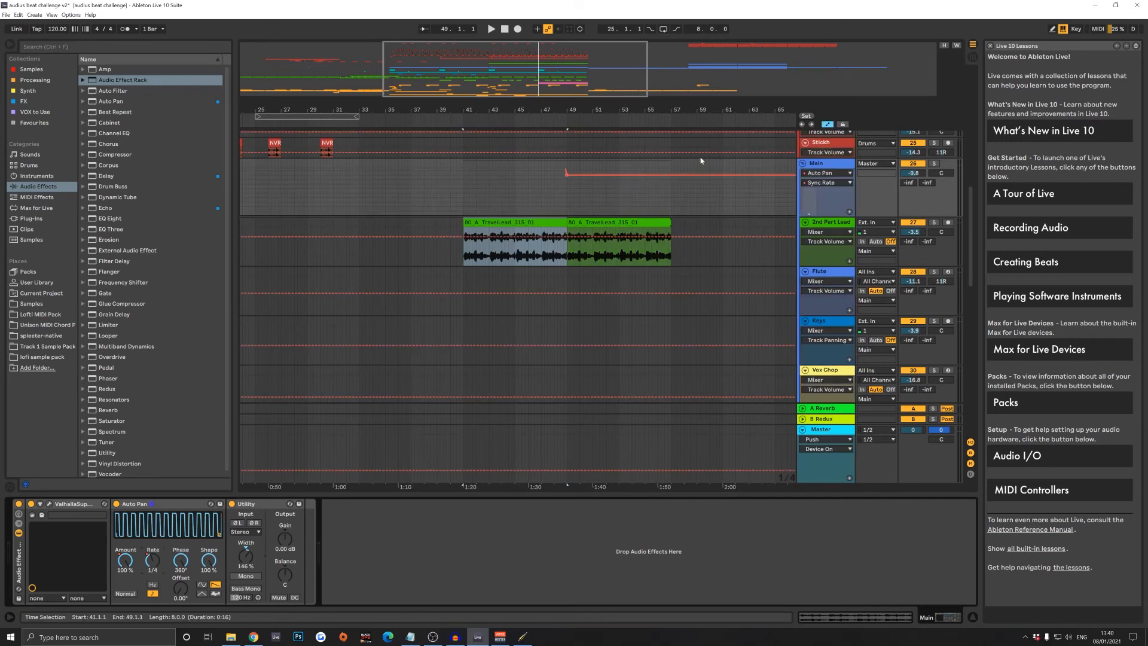
scroll(712, 206, up, 2)
scroll(610, 190, up, 1)
scroll(605, 186, down, 1)
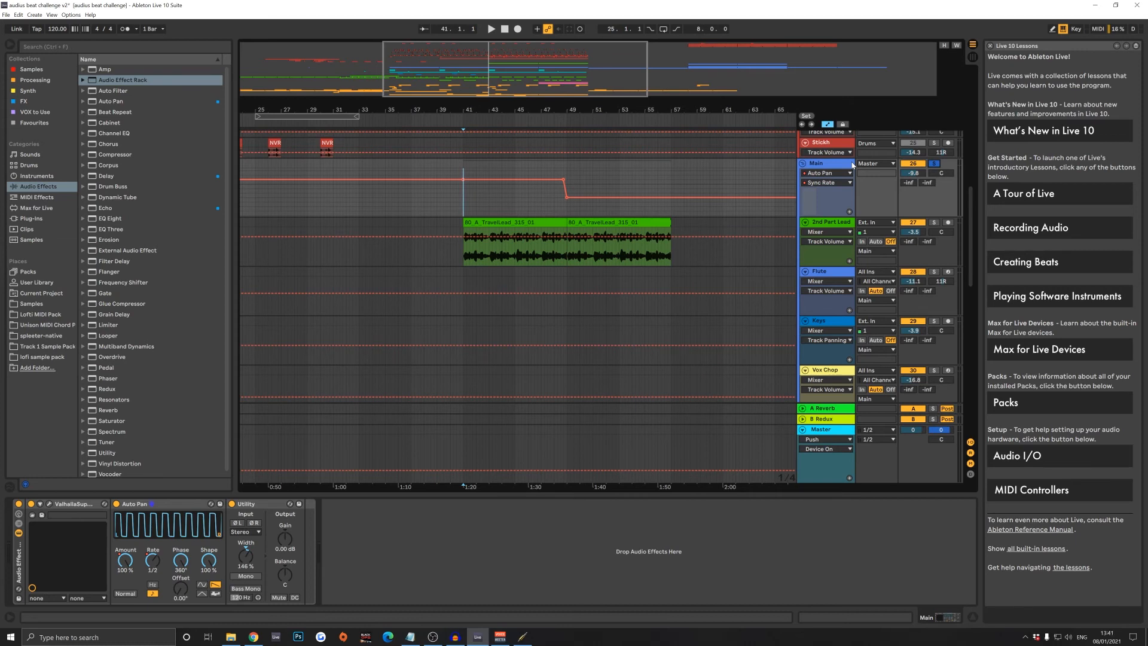
- Play the Main group from 41.1.1, first soloed and in the full mix, and select its Auto Pan device
key(space)
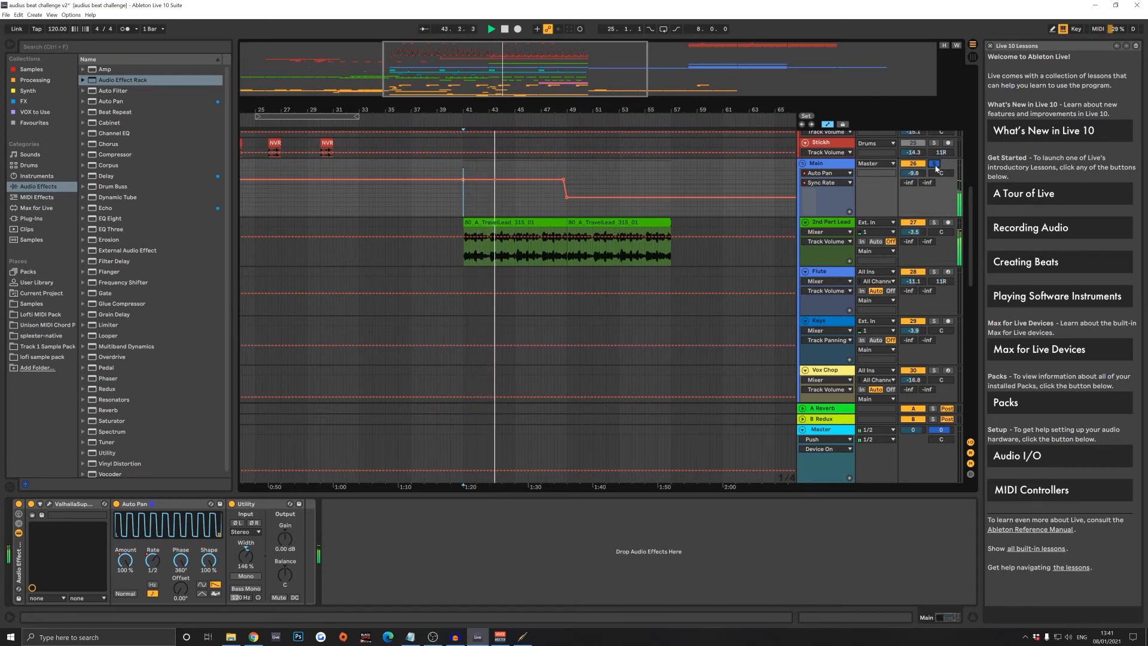
scroll(910, 189, up, 1)
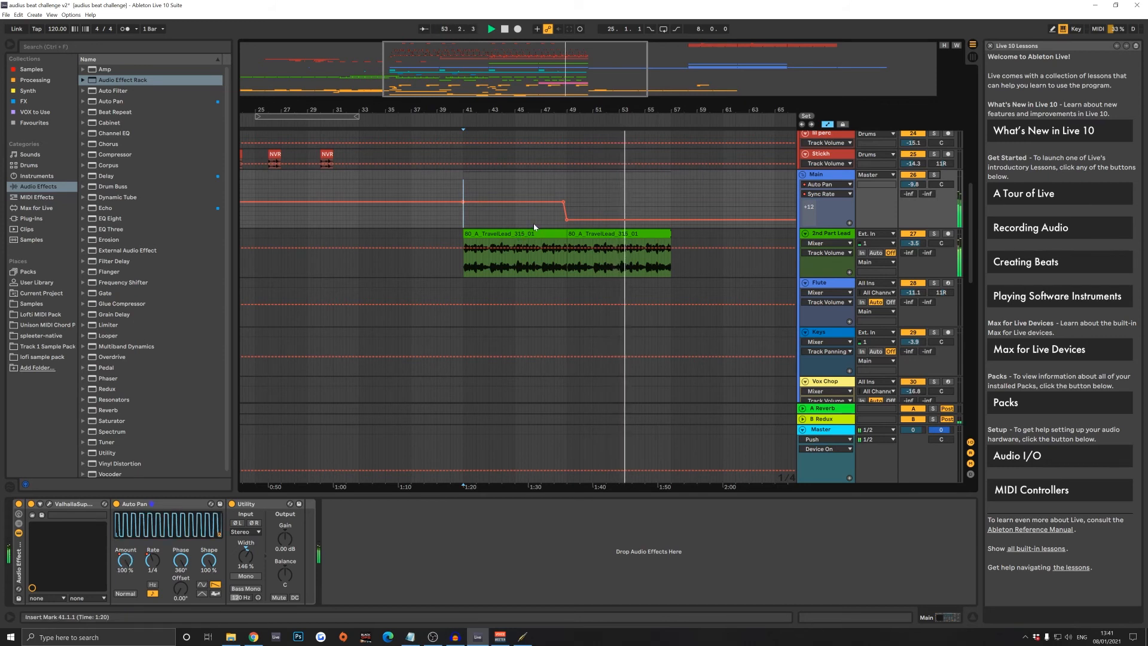
key(space)
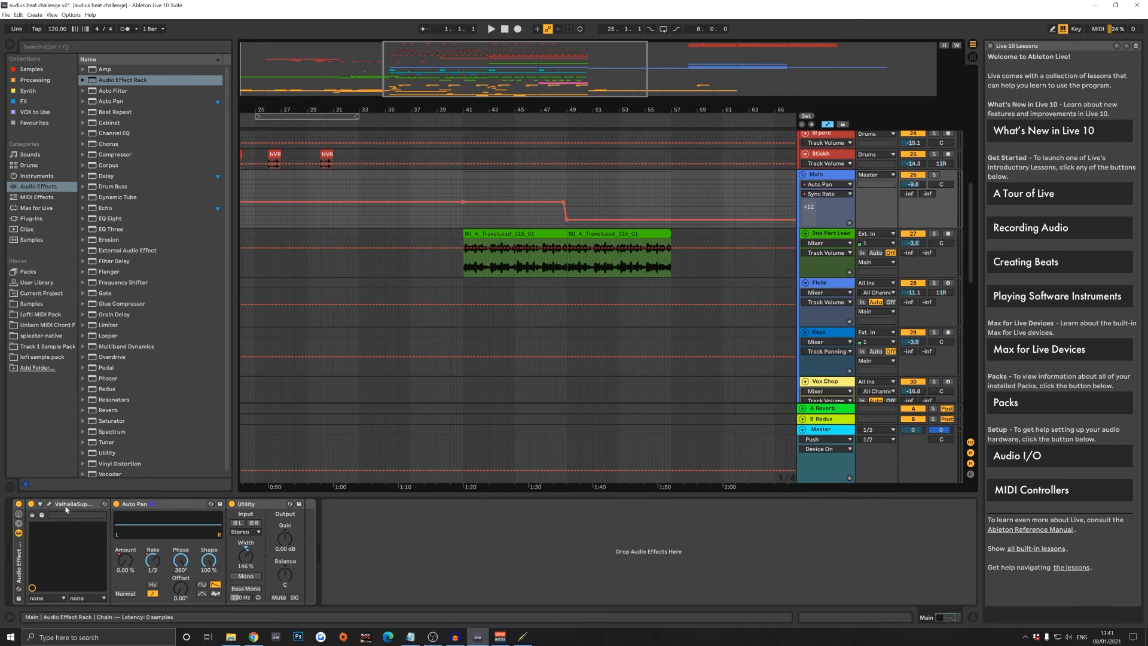
click(171, 507)
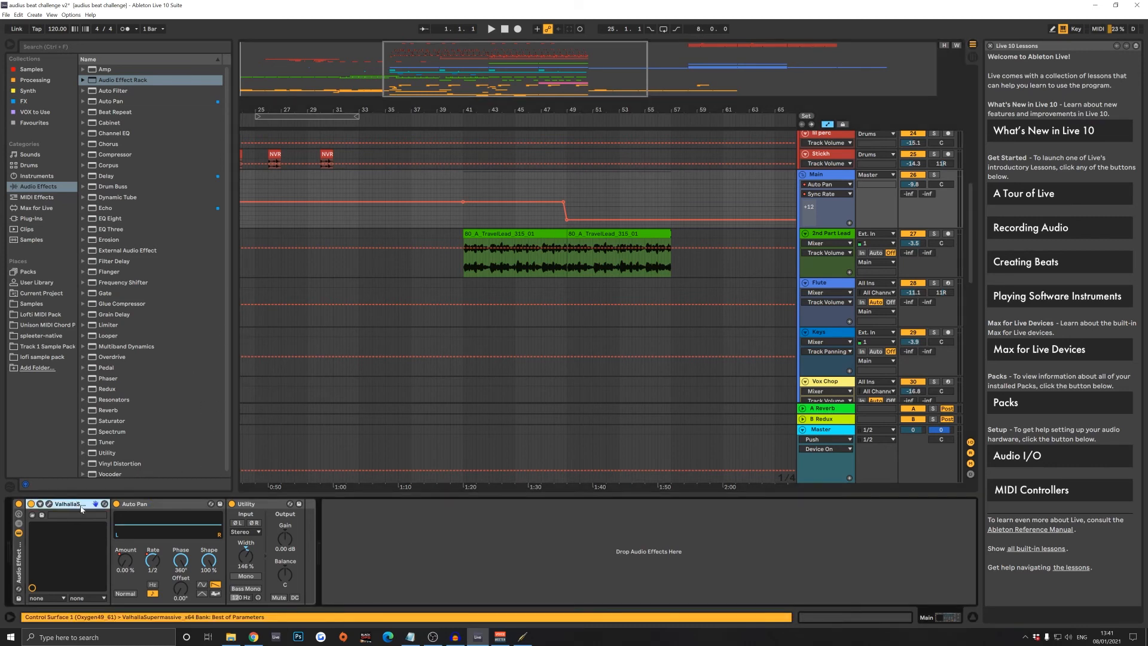
- Select the Main group's Utility and Auto Pan devices in turn, and the second 2nd Part Lead clip at bar 49
click(281, 509)
click(203, 507)
click(239, 506)
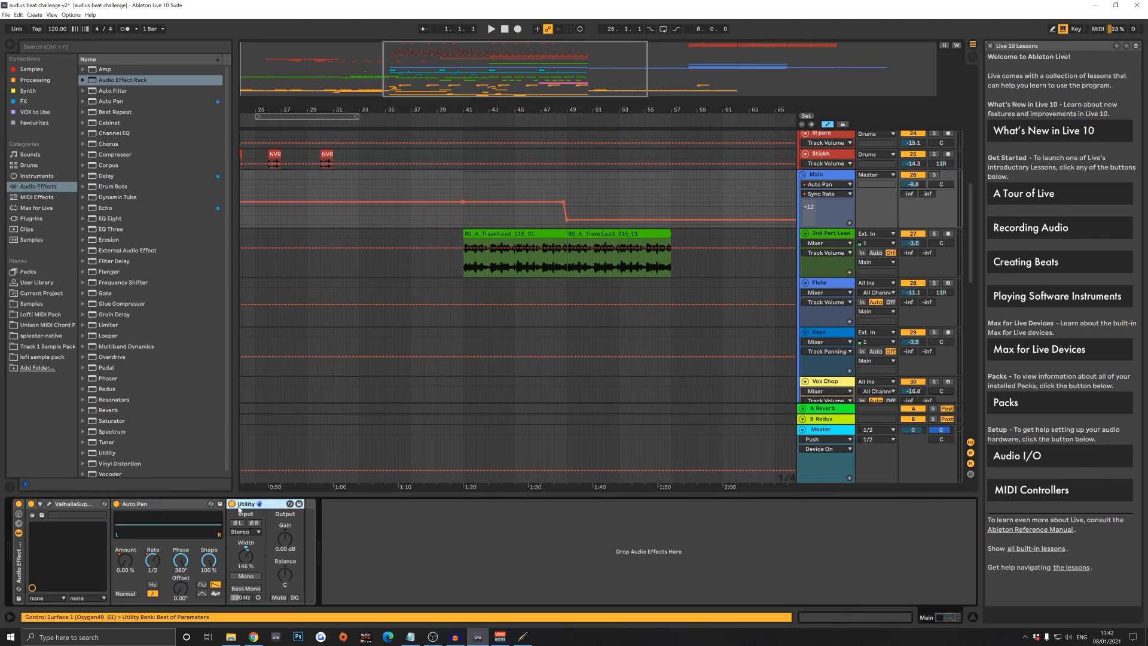
click(182, 505)
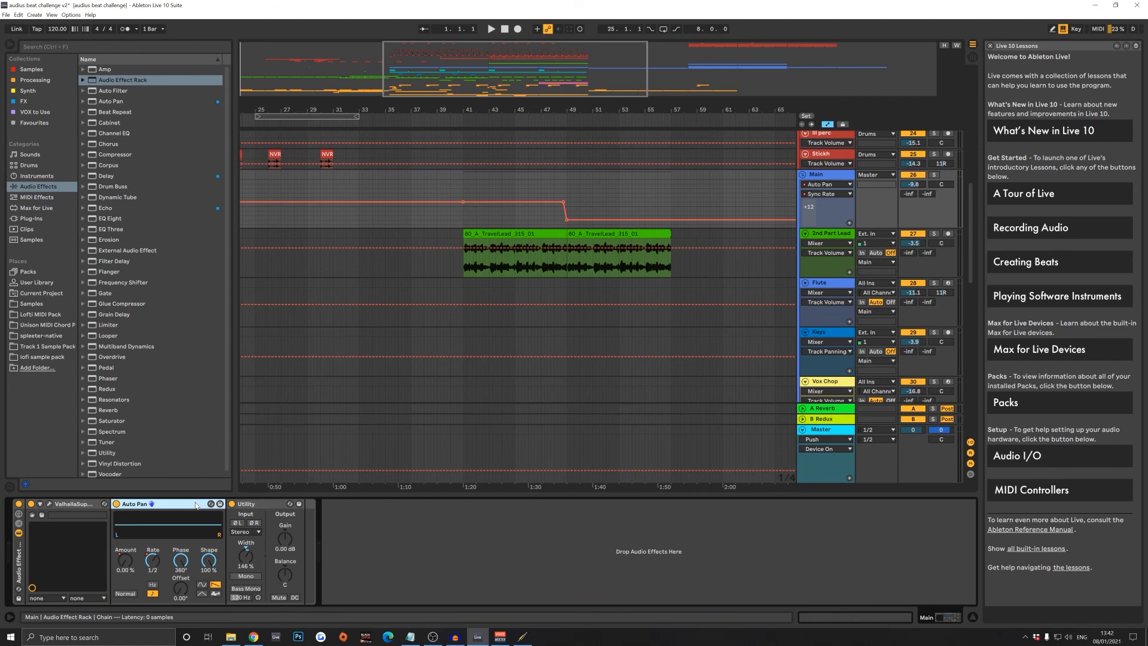
click(577, 234)
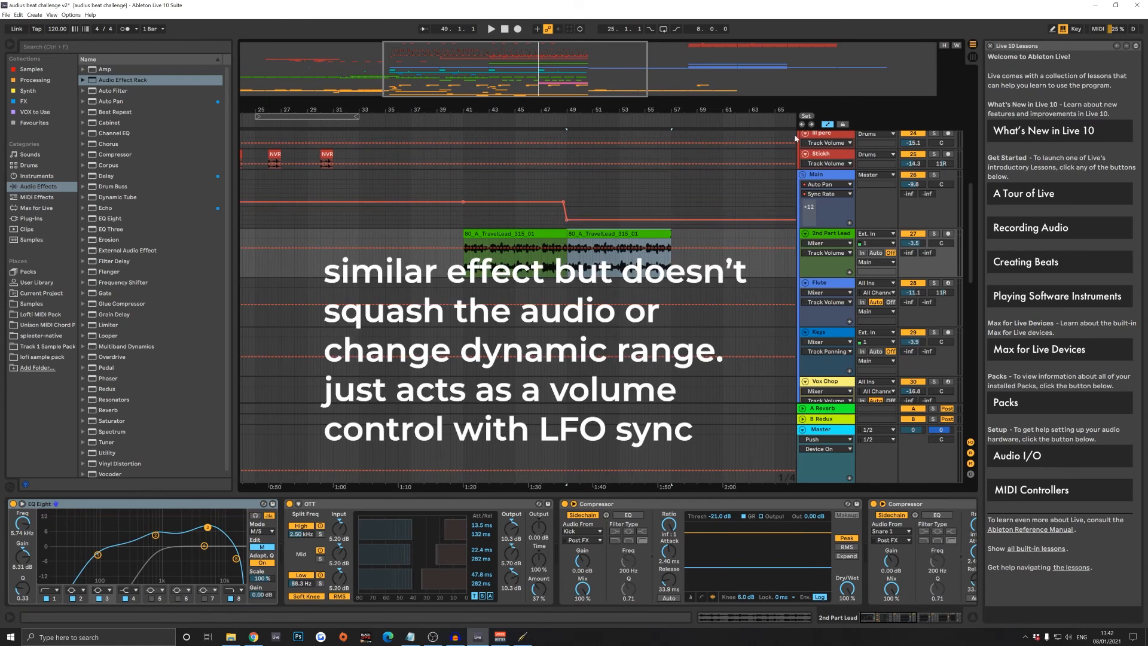
- Add a Compressor after the Utility on the Main group and expand and enable its sidechain section
click(826, 176)
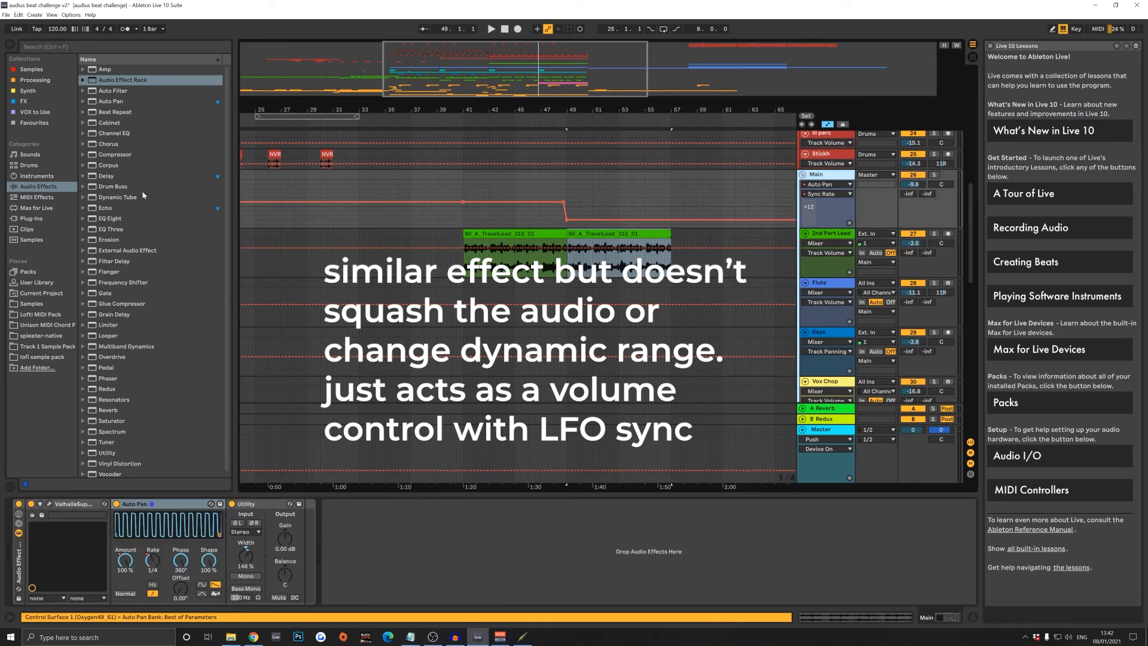
drag(126, 155, 335, 510)
click(336, 509)
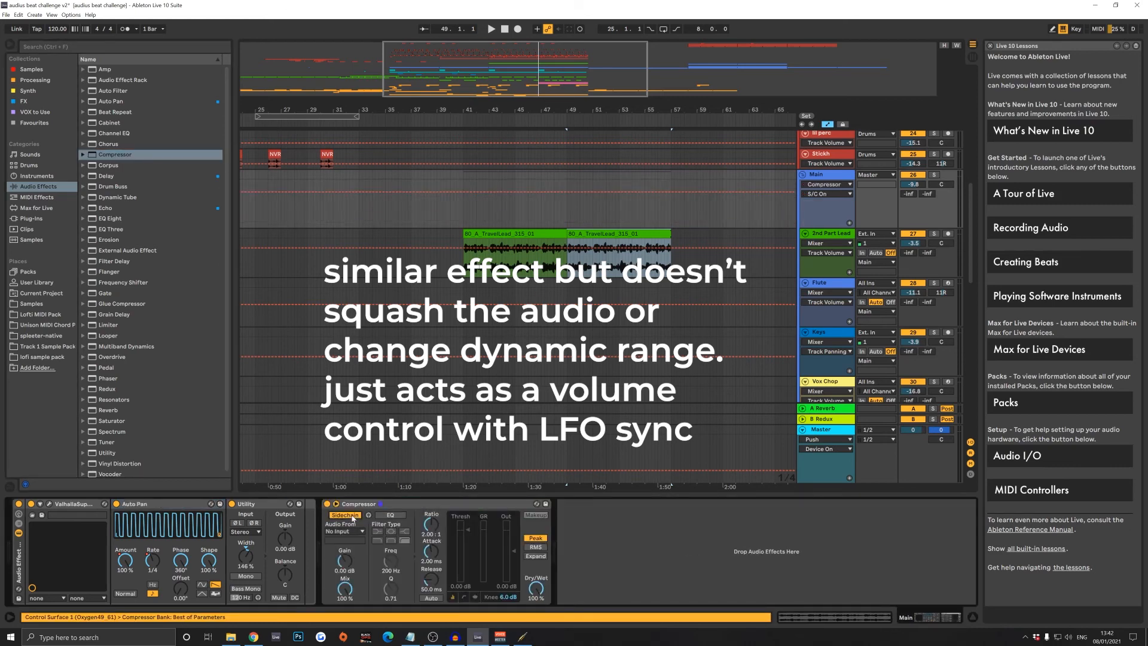
- Choose the Kick track as the sidechain input of the Main group's Compressor
click(351, 531)
scroll(383, 42, up, 2)
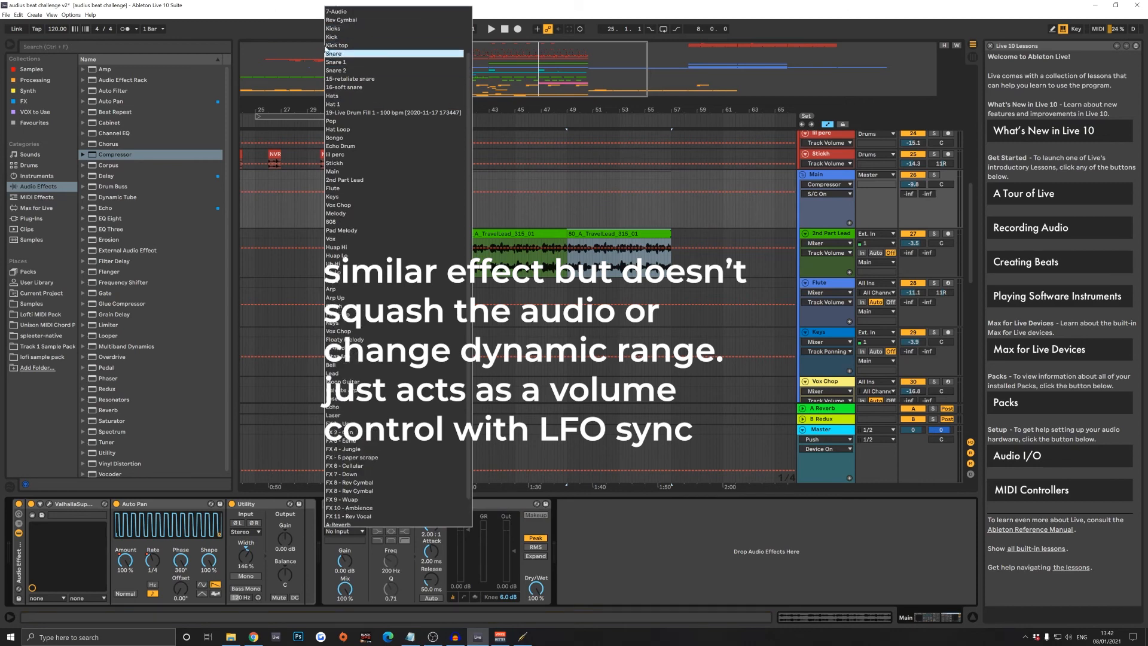
scroll(359, 64, up, 2)
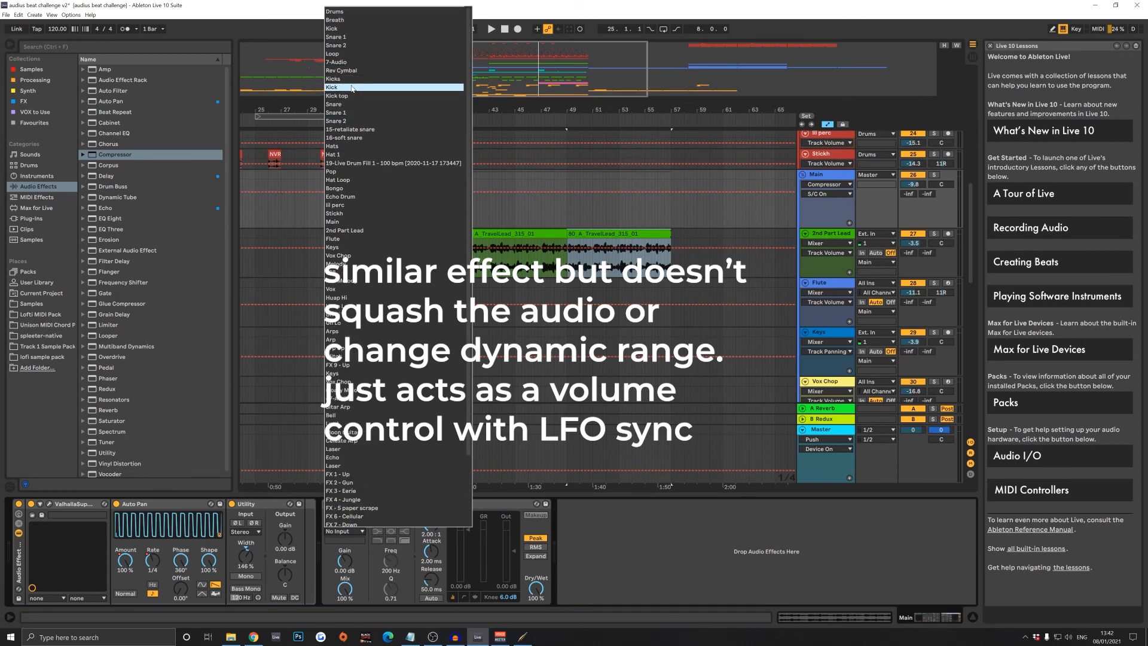
click(354, 87)
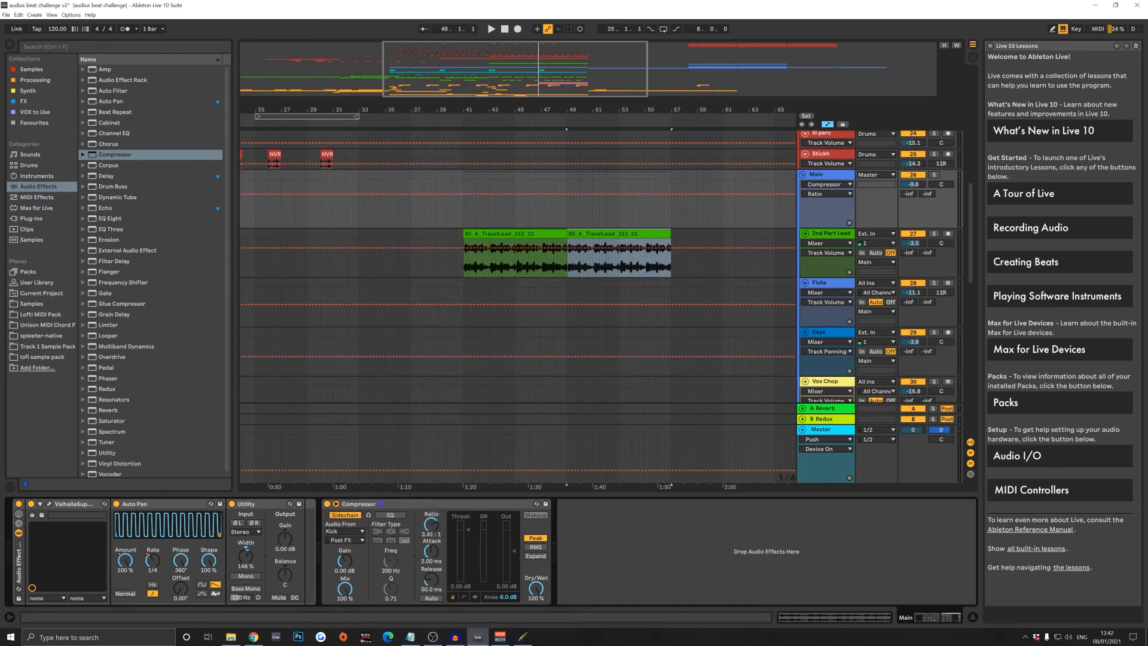
drag(431, 524, 135, 529)
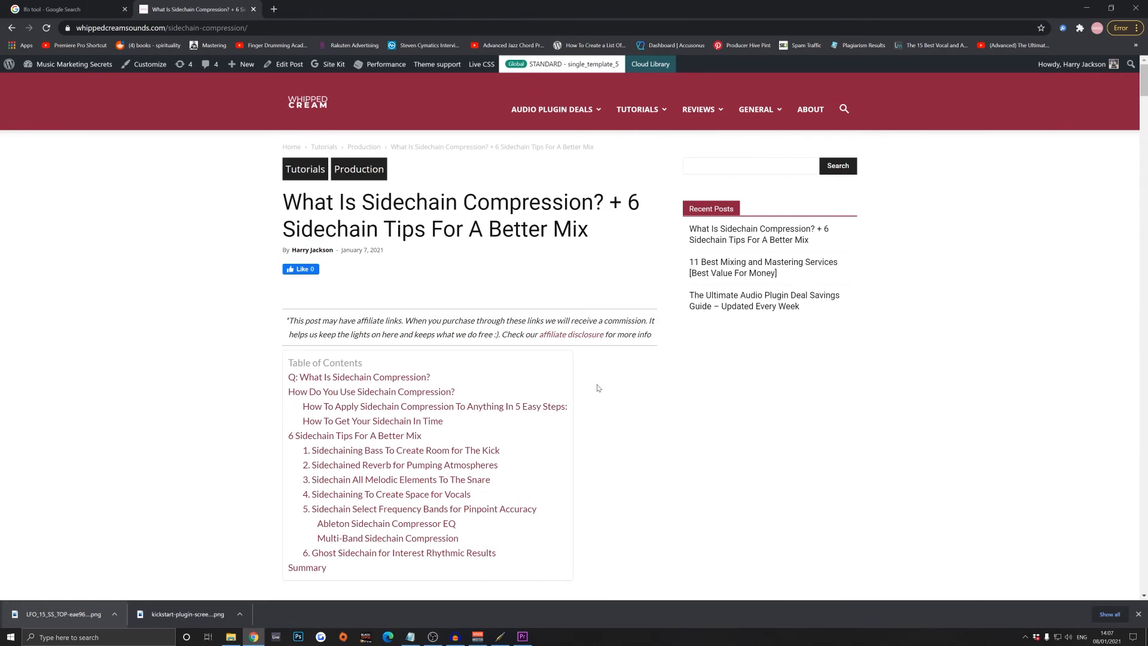
- Read through the web article on sidechain compression down to "How To Apply Sidechain Compression To Anything In 5 Easy Steps"
scroll(585, 311, down, 3)
scroll(585, 310, down, 10)
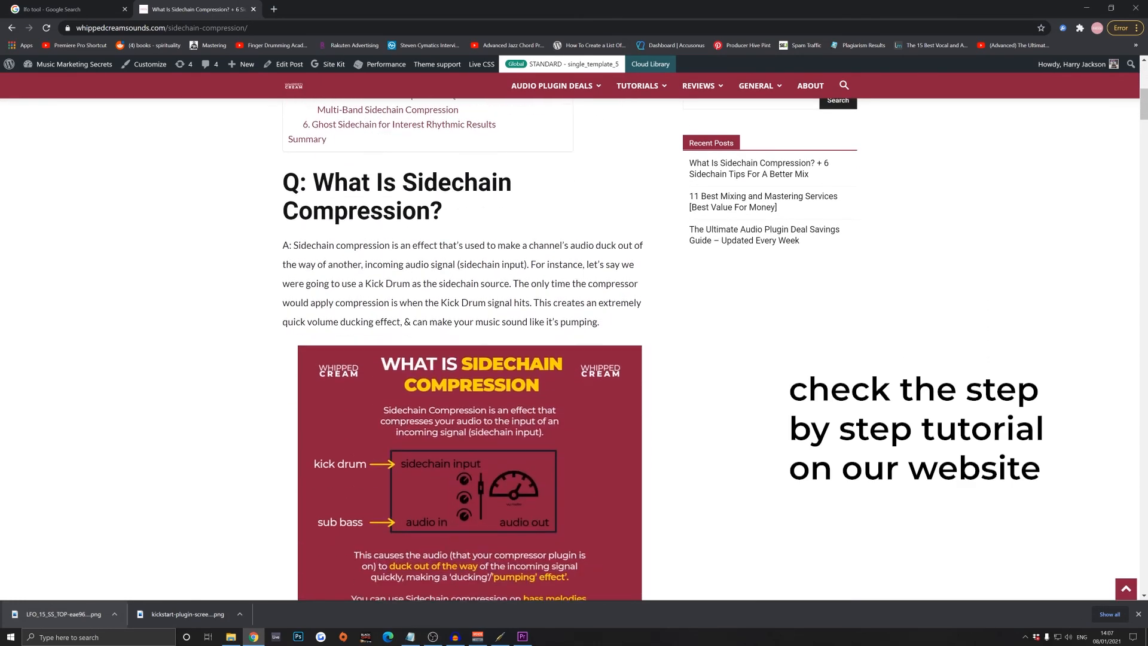
scroll(585, 302, down, 10)
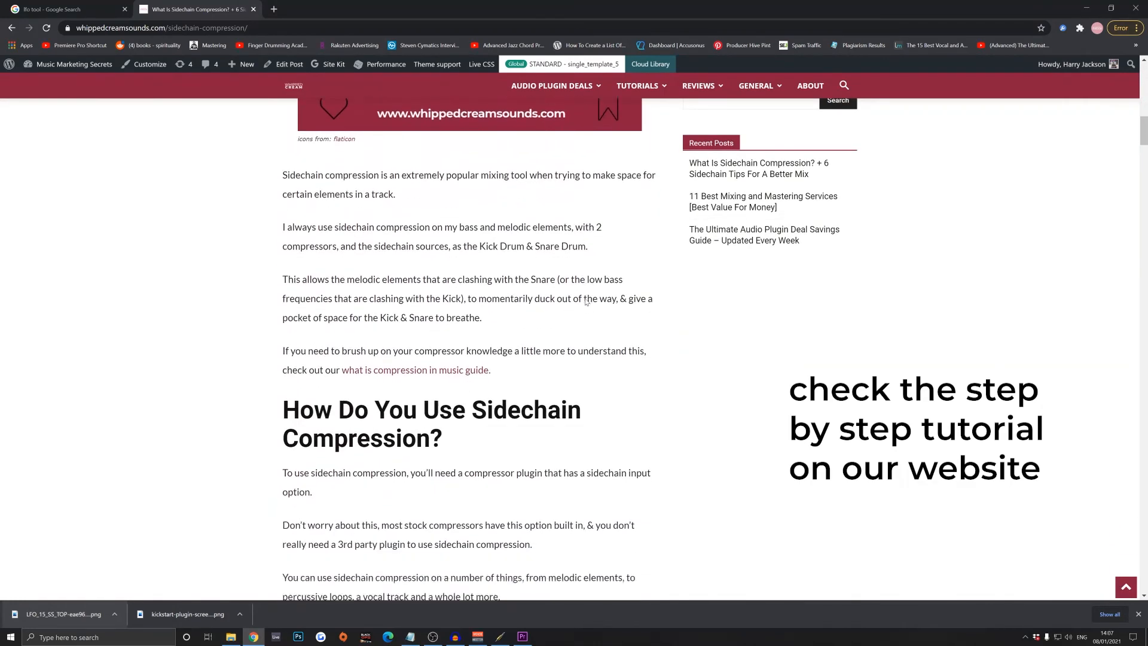
scroll(585, 302, down, 1)
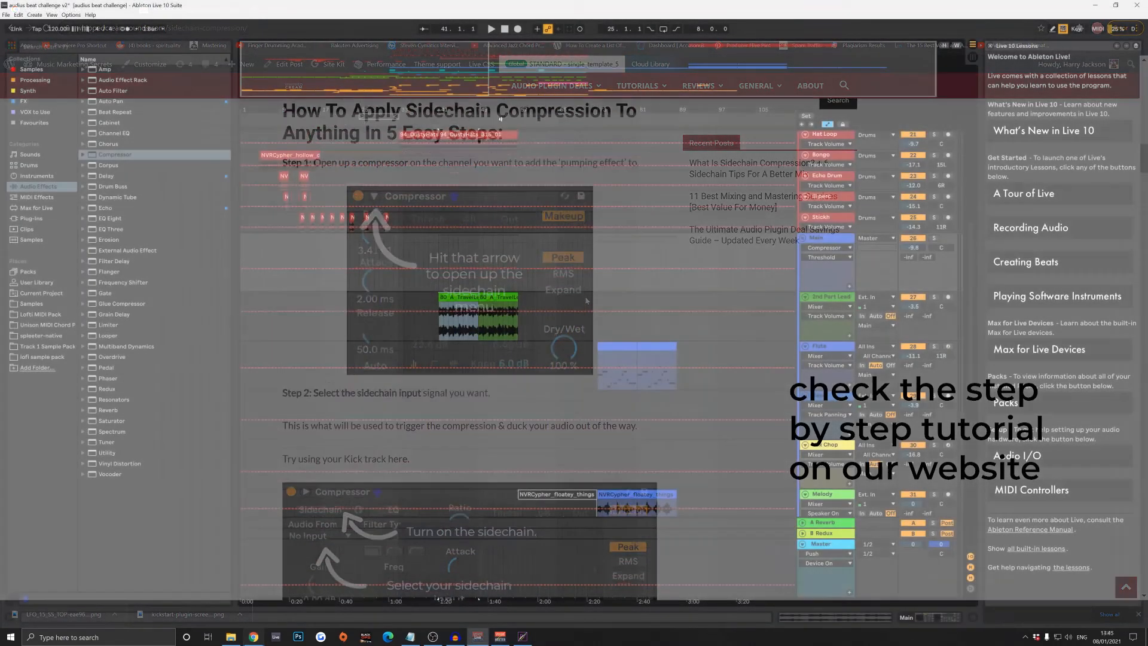